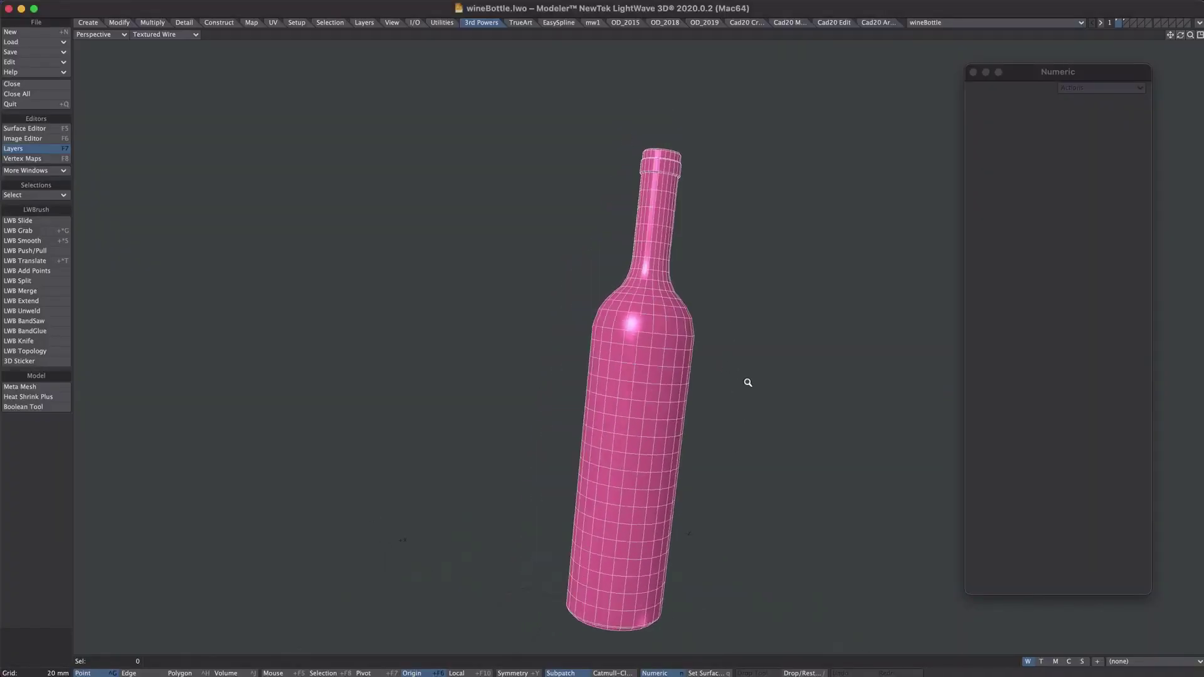
Create a rectangular box in the empty space beside the wine bottle
left_click_drag(711, 120, 709, 414, "alt")
scroll(728, 395, "up", 4)
scroll(760, 379, "up", 4)
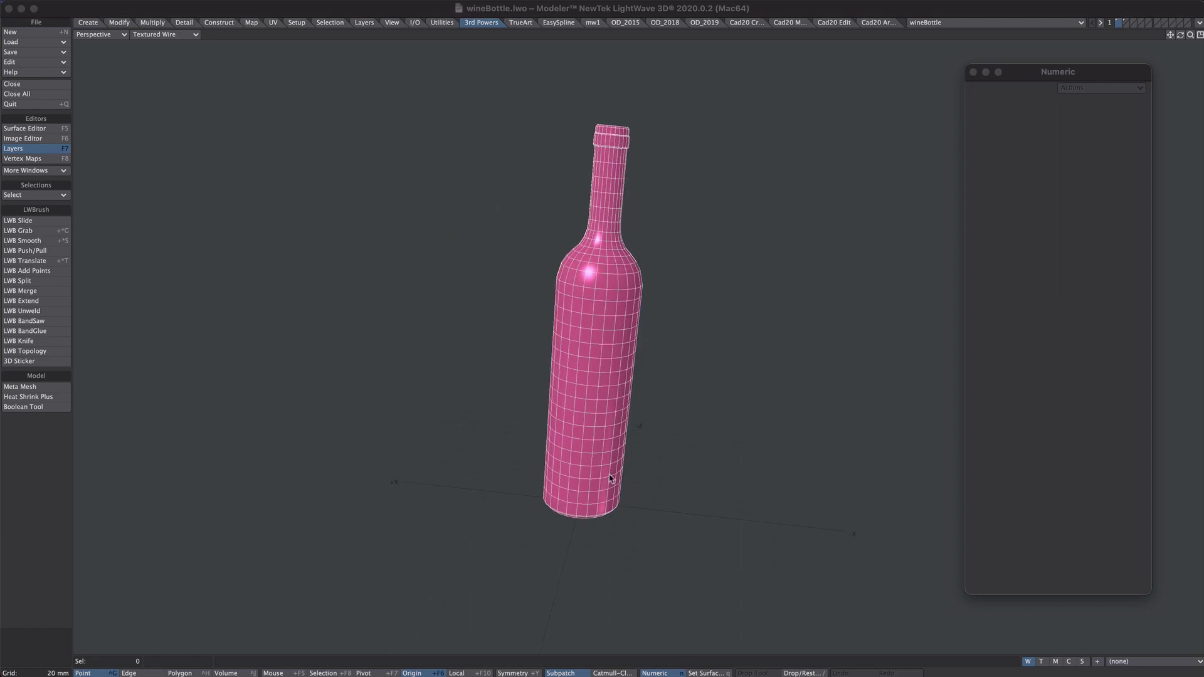
mouse_move(615, 406)
left_mouse_down("alt")
mouse_move(669, 336)
mouse_move(621, 396)
left_mouse_up("alt")
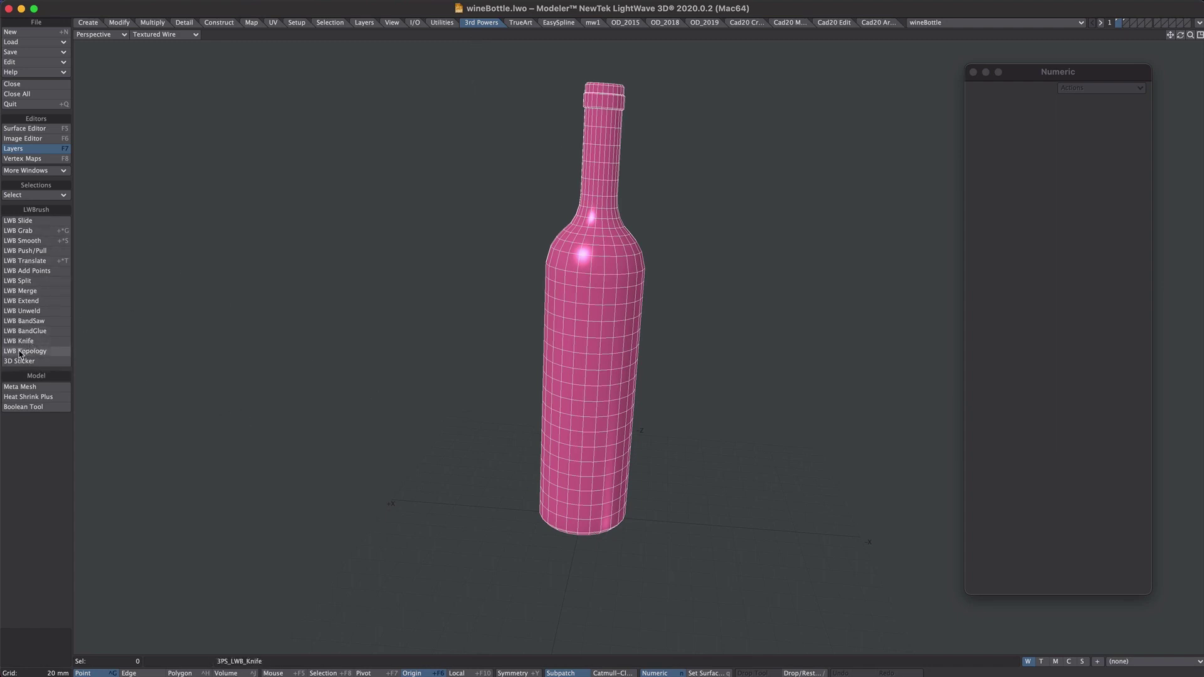
key("shift+x")
left_click_drag(262, 191, 409, 370)
Assign a new surface named "interior" to a face of the box and delete the whole box
key("space")
key("space")
key("space")
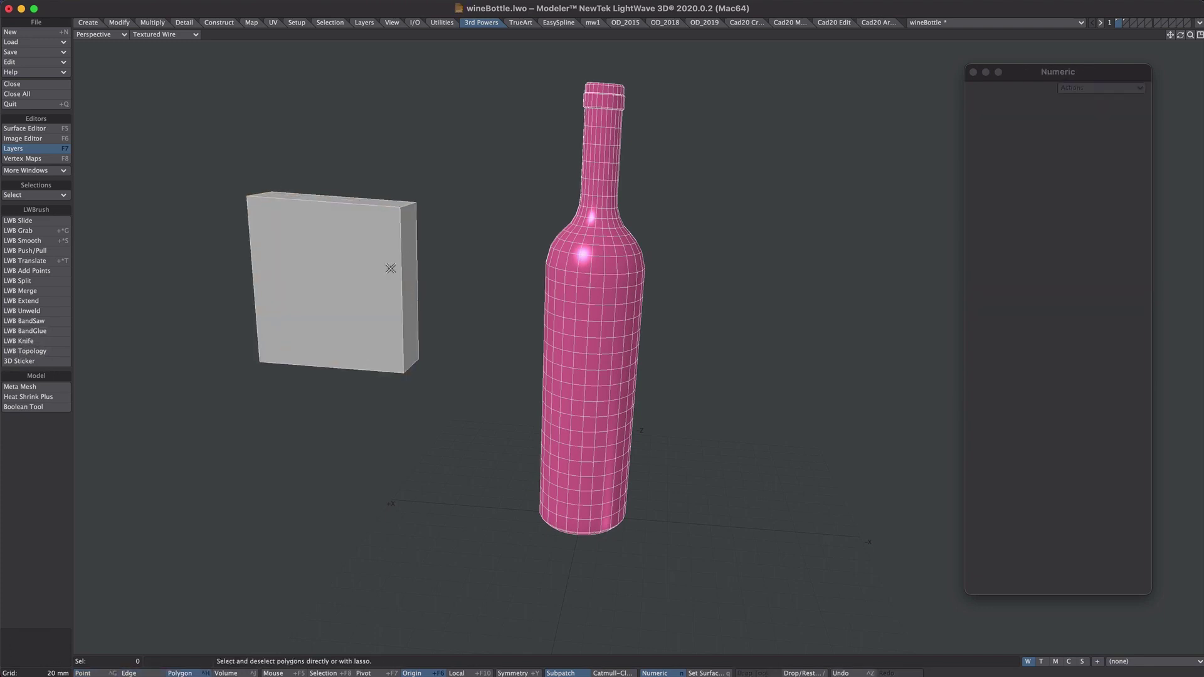
left_click(392, 271)
type("qinterior")
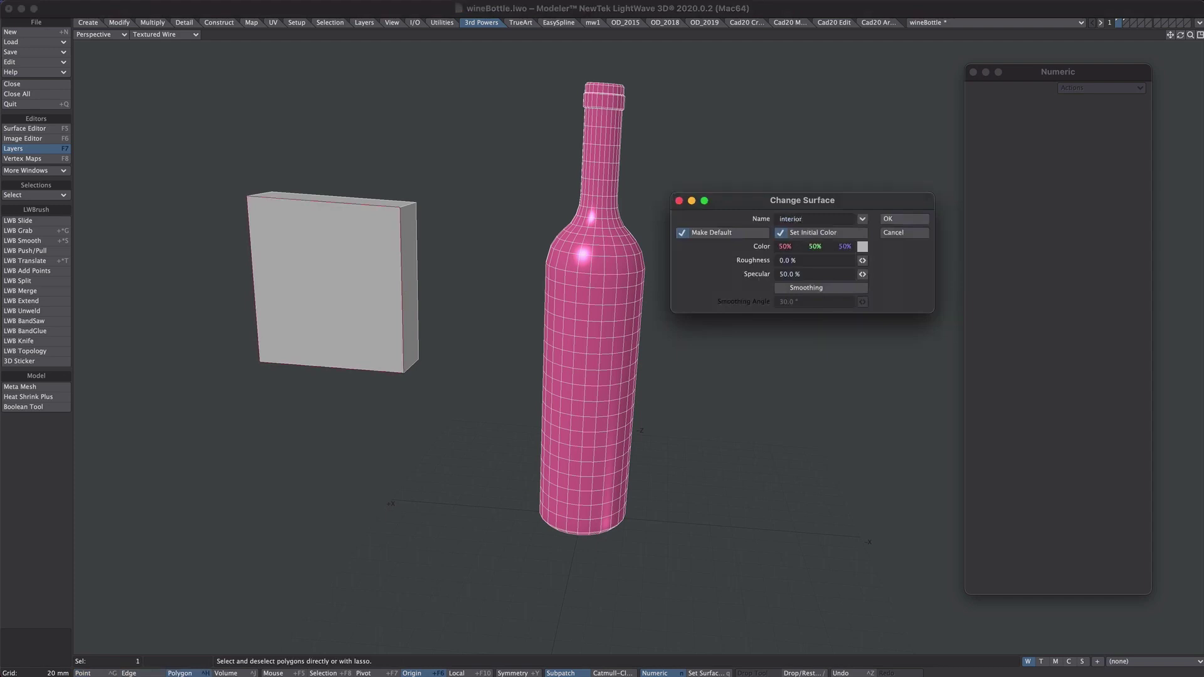
key("Return")
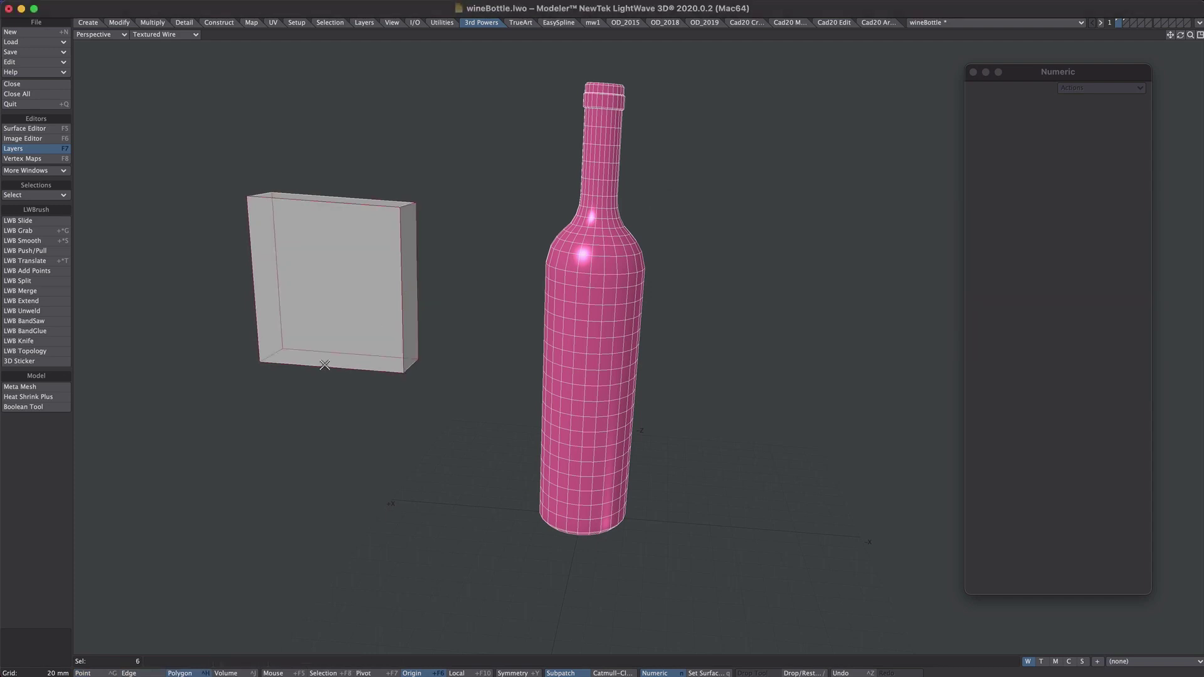
key("Delete")
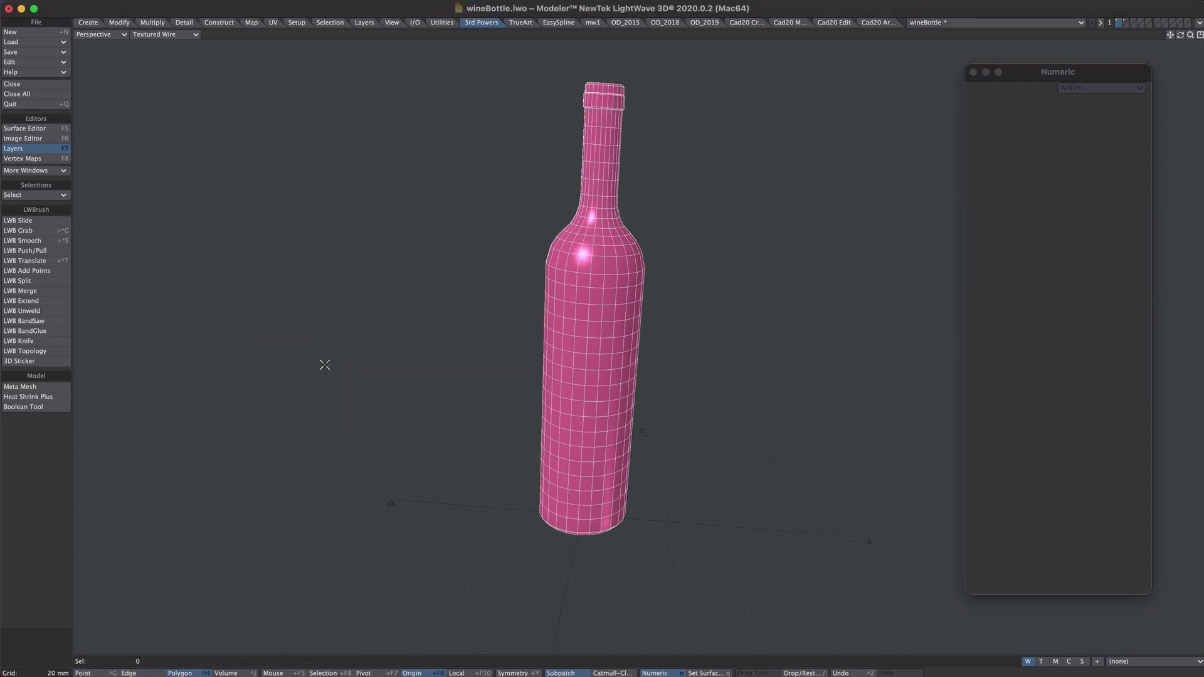
Set up LWB Knife with "interior" as the surface for the cut faces
left_click(29, 343)
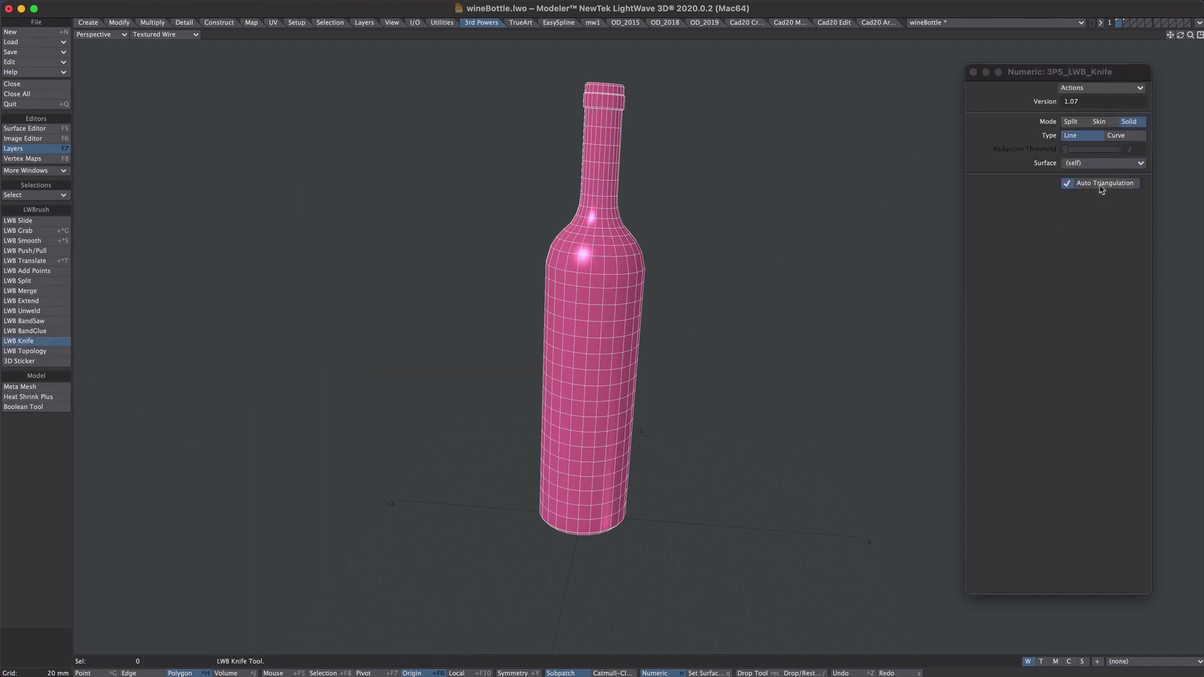
left_click_drag(694, 317, 675, 433, "alt")
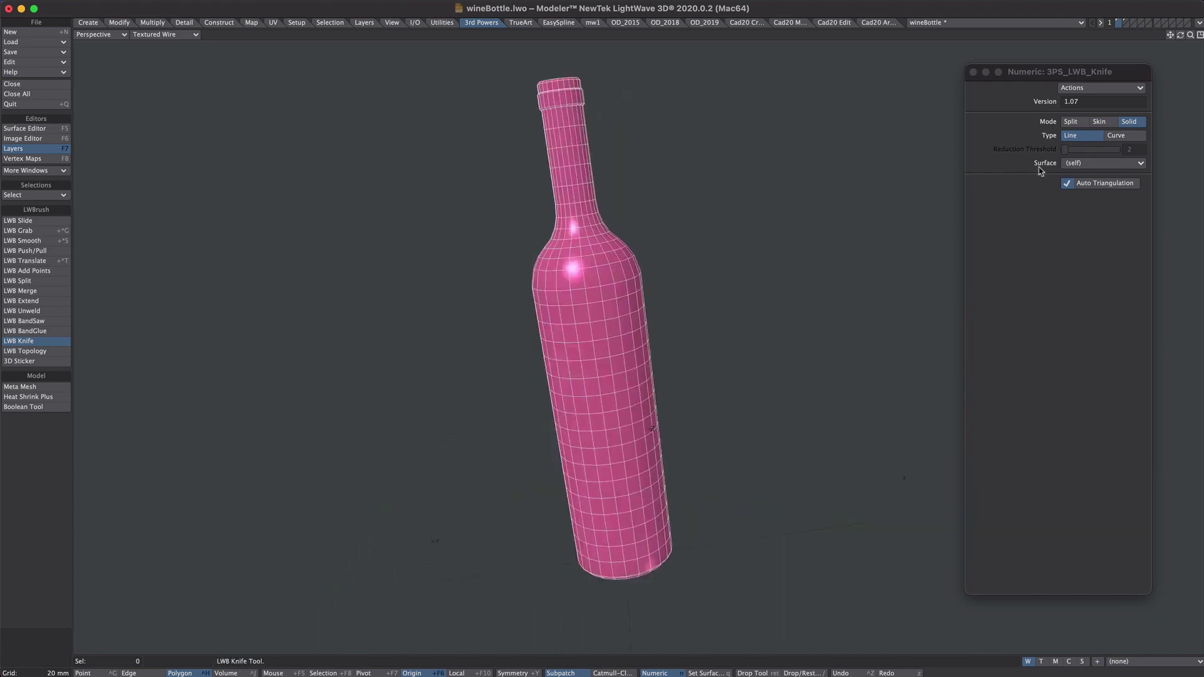
left_click(1087, 166)
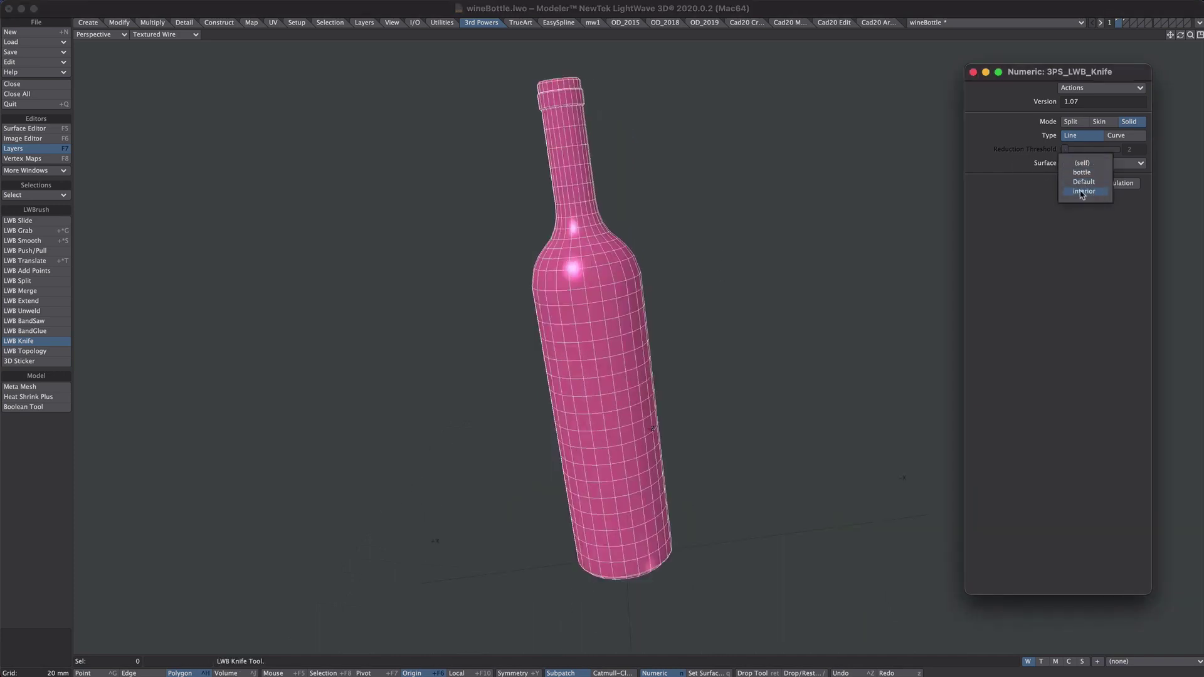
left_click(1090, 192)
Slice through the bottle's body with three slanted knife cuts from different angles
scroll(637, 342, "up", 2)
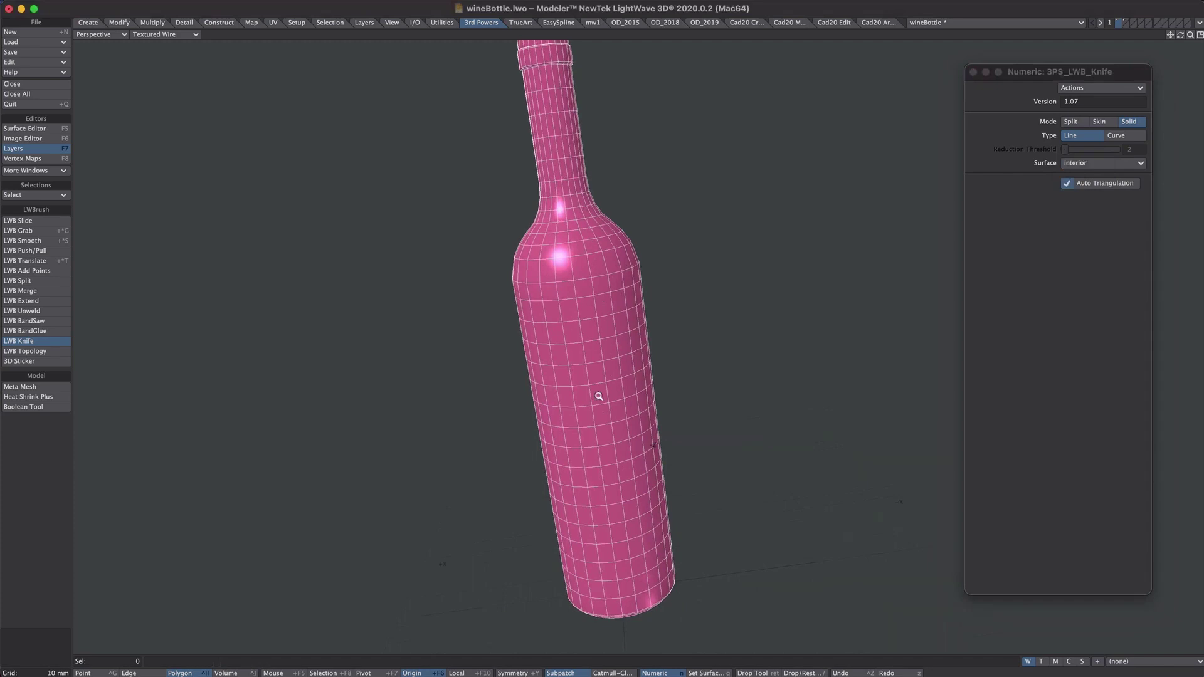
left_click_drag(491, 545, 668, 407)
left_click_drag(804, 370, 426, 435)
scroll(685, 458, "down", 3)
left_click_drag(751, 471, 709, 318, "alt")
scroll(685, 445, "up", 4)
left_click_drag(744, 412, 742, 417, "alt")
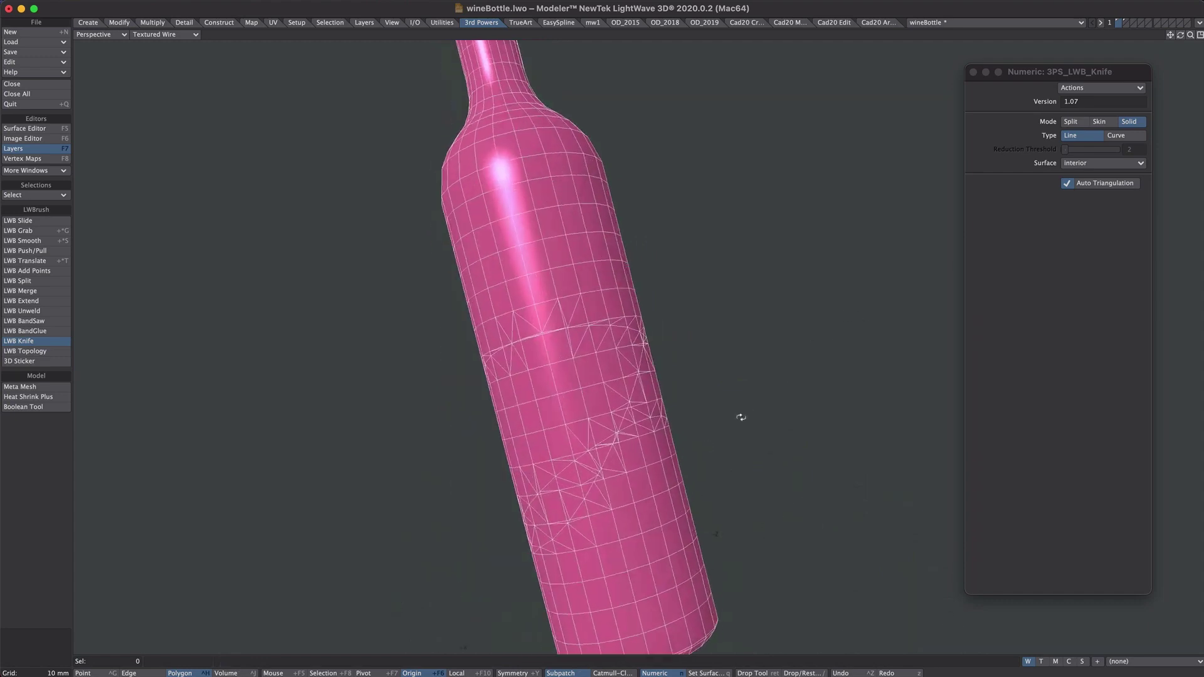
left_click_drag(348, 343, 893, 452)
Pull the cut bottle pieces apart in different directions with LWB Translate
left_click_drag(712, 403, 640, 395, "ctrl+alt")
left_click_drag(721, 327, 789, 403, "alt")
left_click(32, 261)
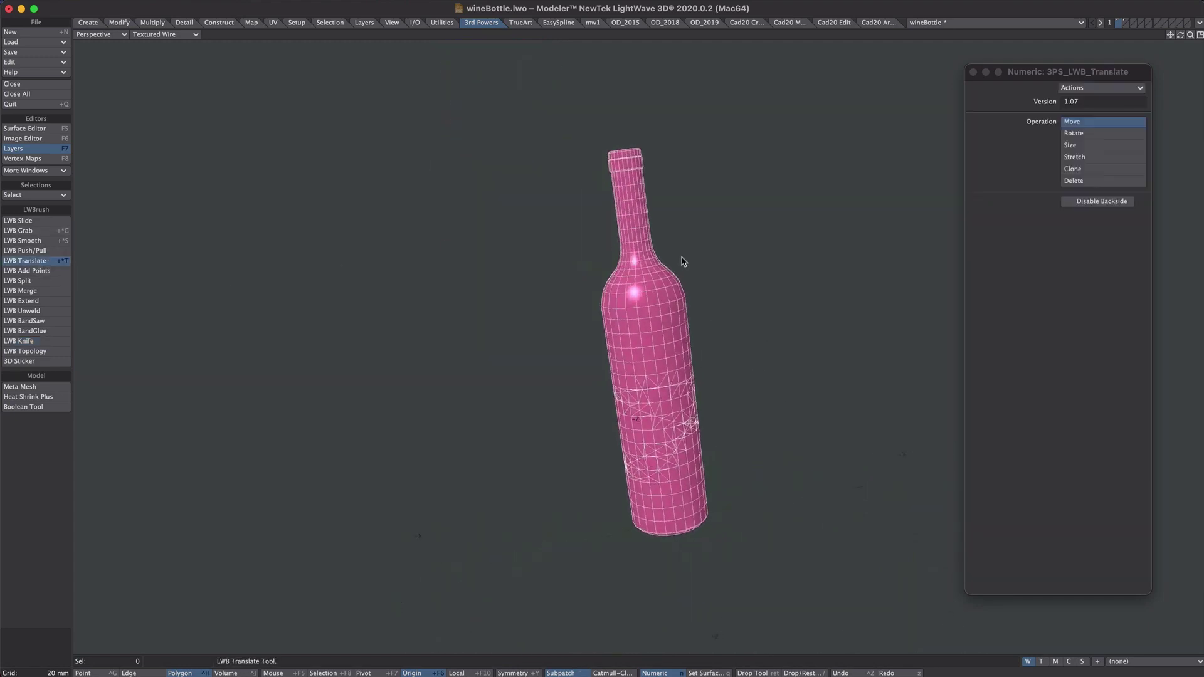
left_click_drag(683, 259, 527, 262, "alt+shift")
left_click_drag(595, 399, 613, 359)
left_click_drag(543, 440, 467, 418)
left_click_drag(597, 441, 649, 394)
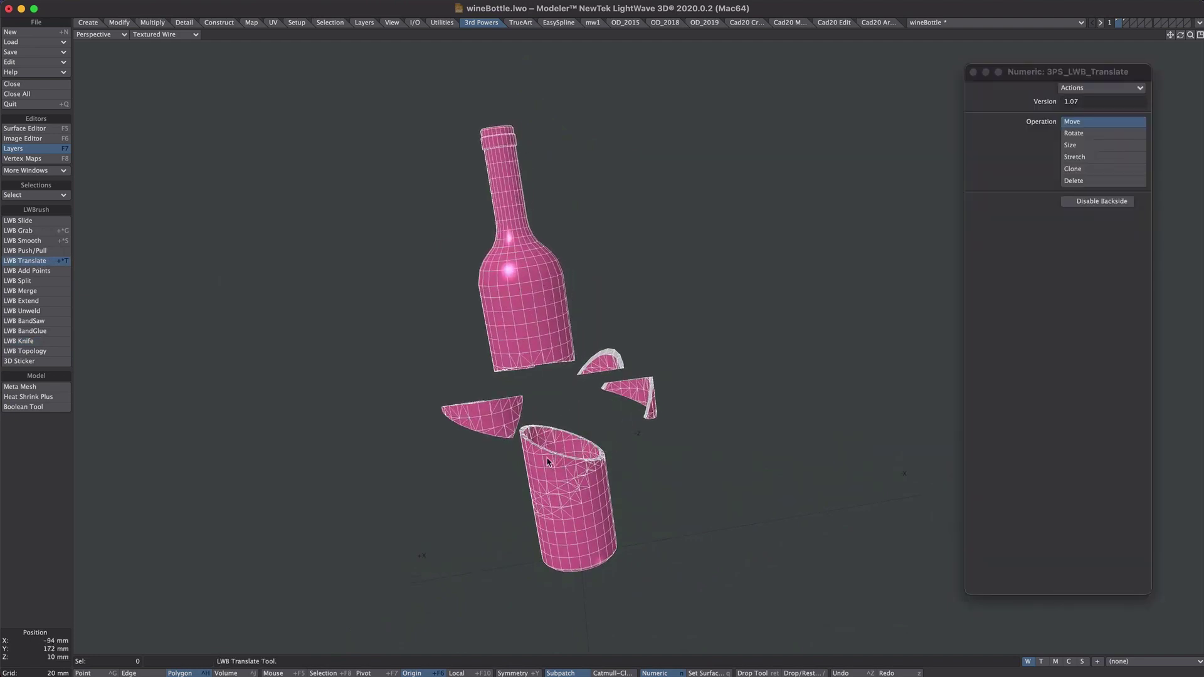
left_click_drag(547, 462, 461, 467)
left_click_drag(590, 479, 644, 465)
left_click_drag(599, 463, 640, 463, "ctrl+alt")
left_click_drag(640, 462, 659, 409, "alt+shift")
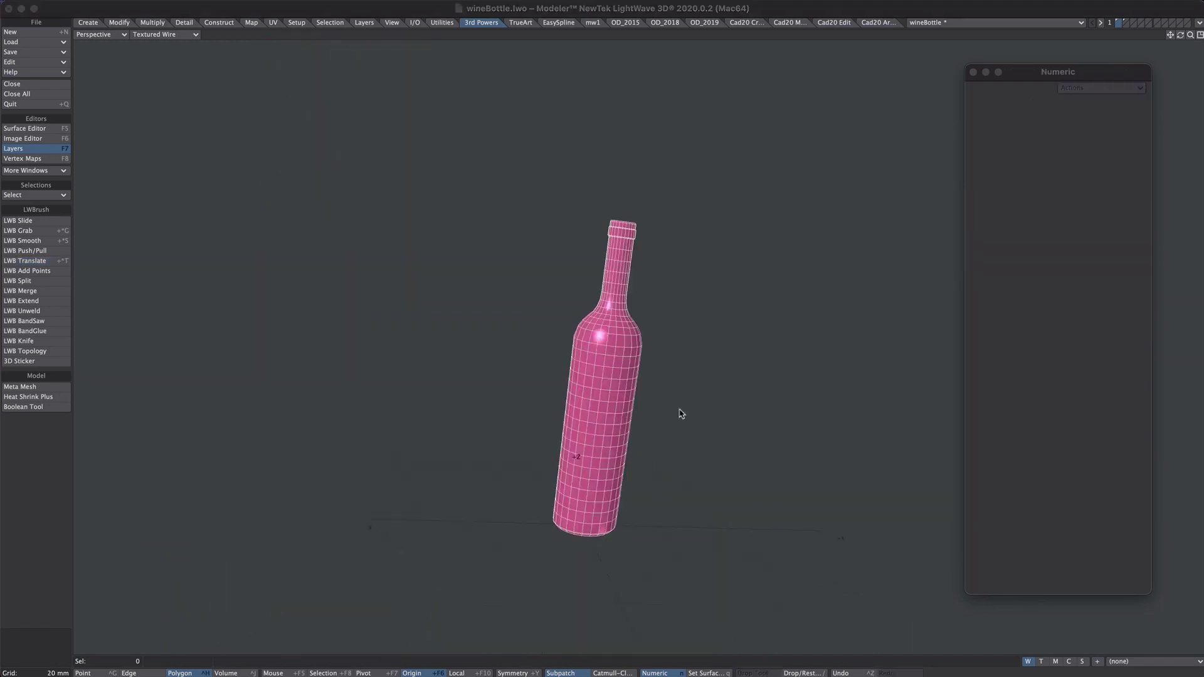
left_click_drag(681, 414, 670, 319, "alt")
key("KP_0")
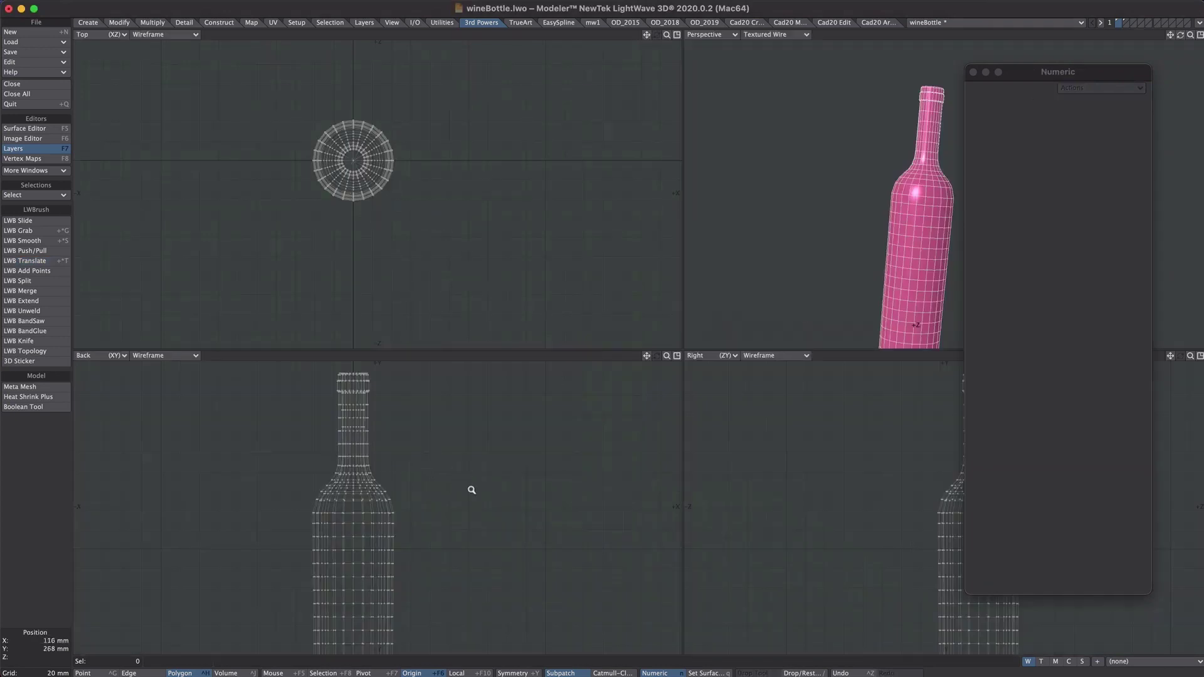
left_click_drag(471, 490, 433, 532, "ctrl+alt")
left_click_drag(429, 475, 414, 456, "alt+shift")
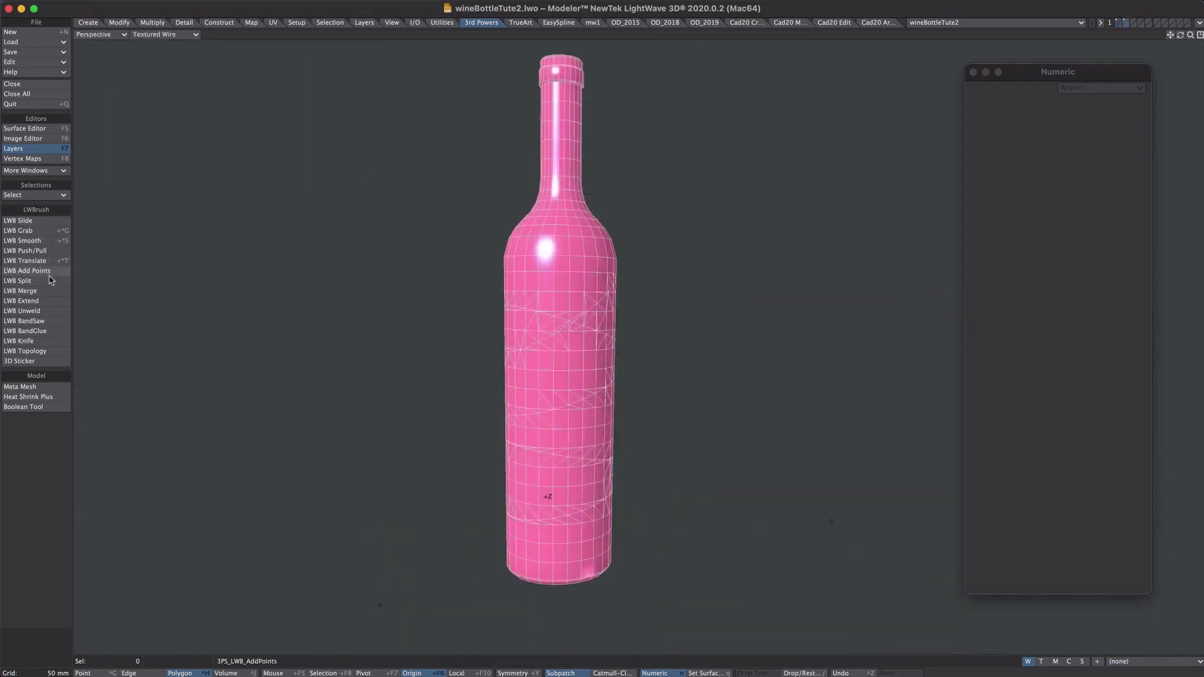
Move the upper fragments of the fractured wineBottleTute2 bottle away from its base with LWB Translate
left_click(38, 261)
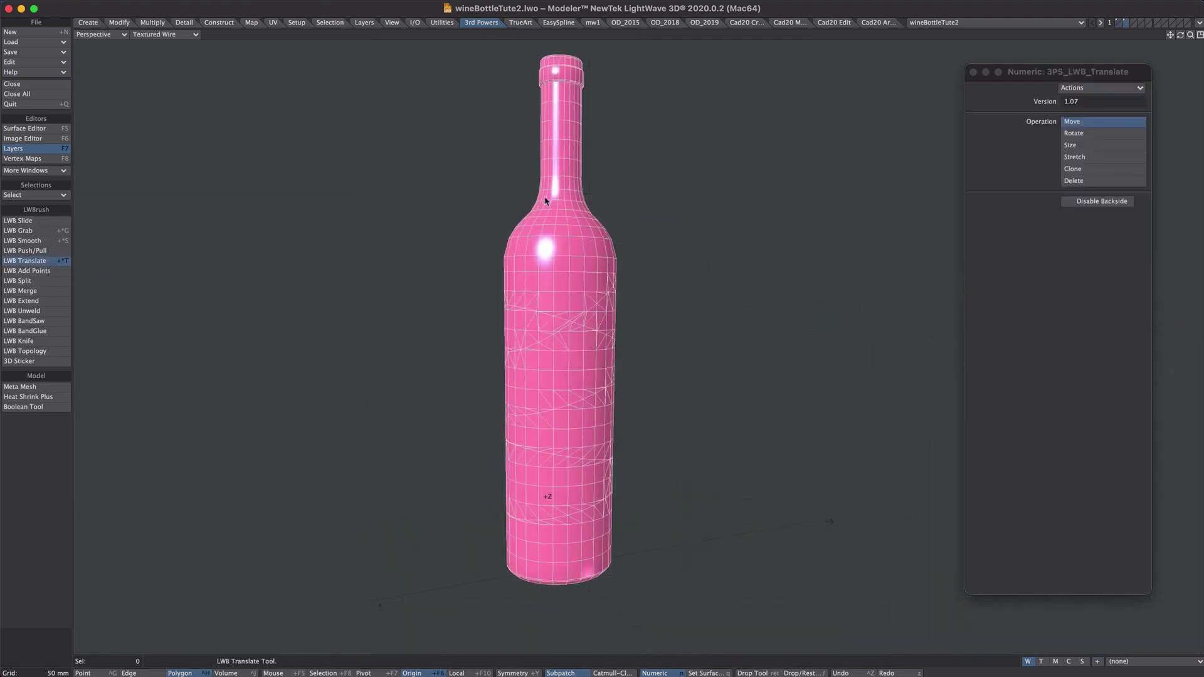
left_click_drag(566, 282, 561, 235)
left_click_drag(606, 310, 635, 288)
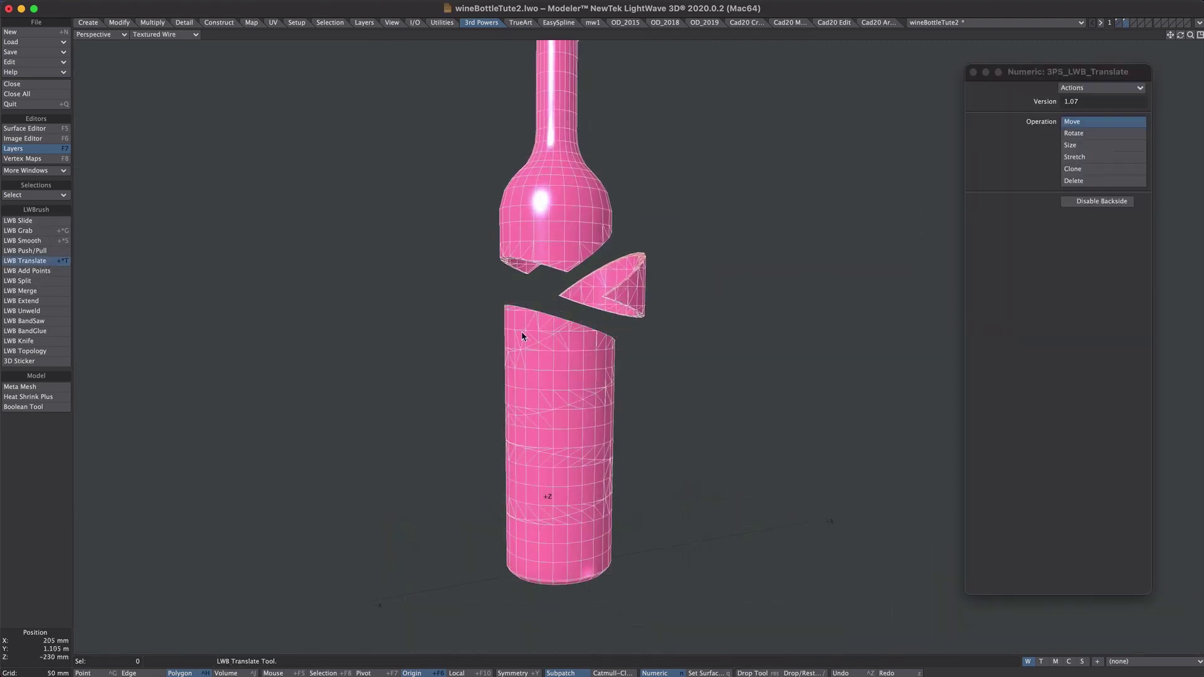
left_click_drag(522, 332, 466, 303)
left_click_drag(537, 378, 456, 370)
scroll(592, 358, "up", 3)
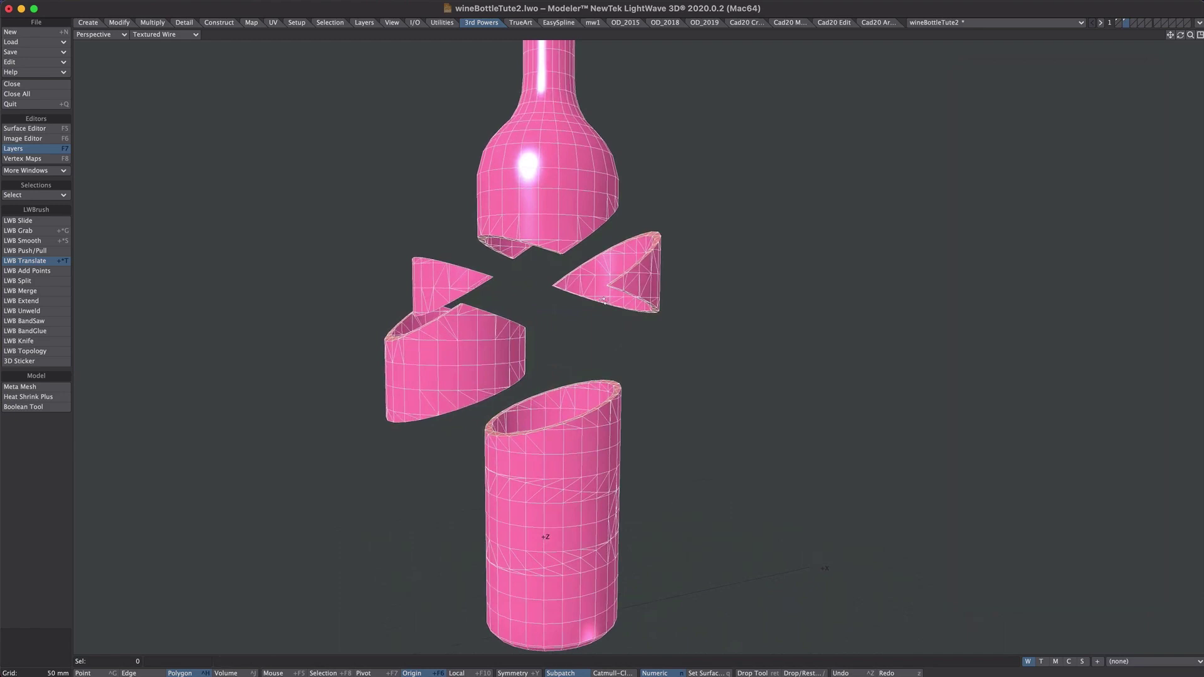
left_click_drag(592, 358, 660, 456, "alt")
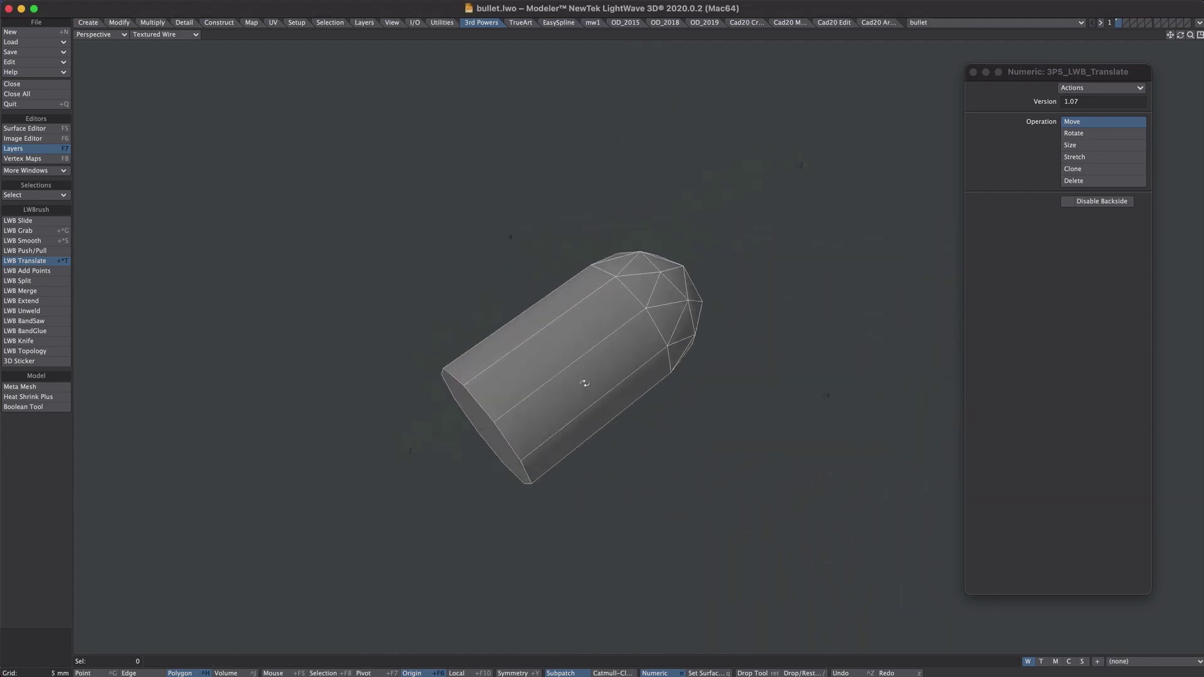
left_click_drag(556, 376, 929, 483, "alt")
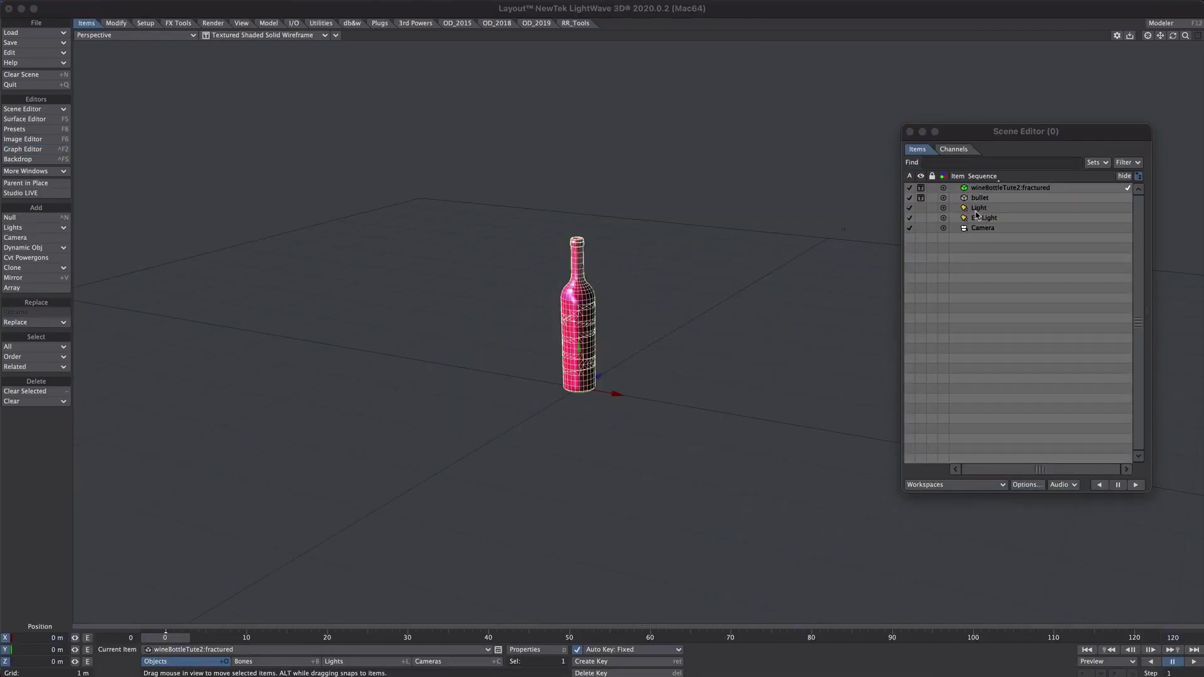
Hide and deactivate the bullet object in the Layout scene
left_click(923, 199)
left_click(923, 199)
left_click(903, 204)
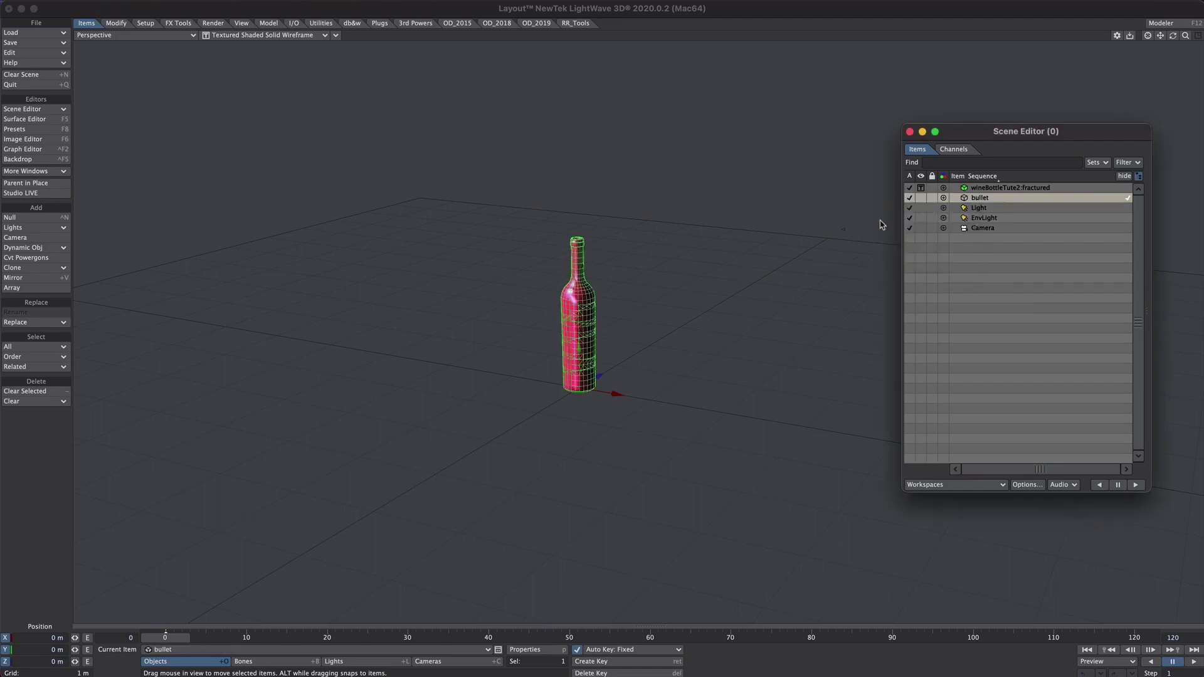
Create an instance clone of the wineBottleTute2:fractured object
left_click(993, 189)
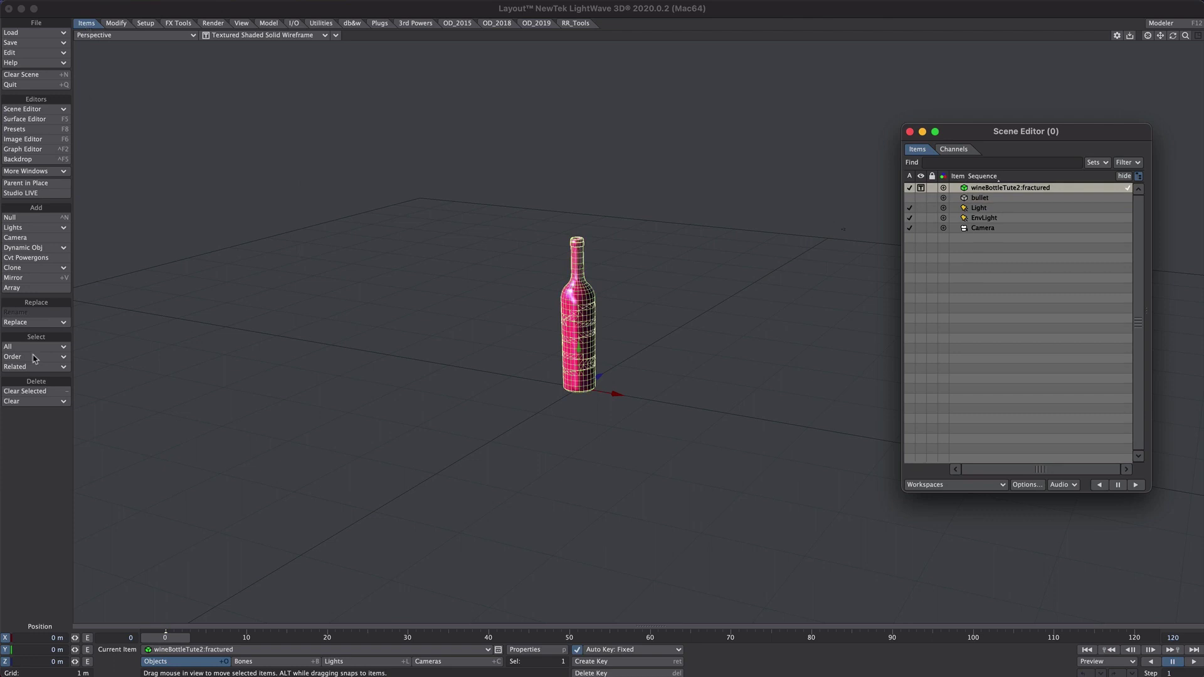
left_click(22, 268)
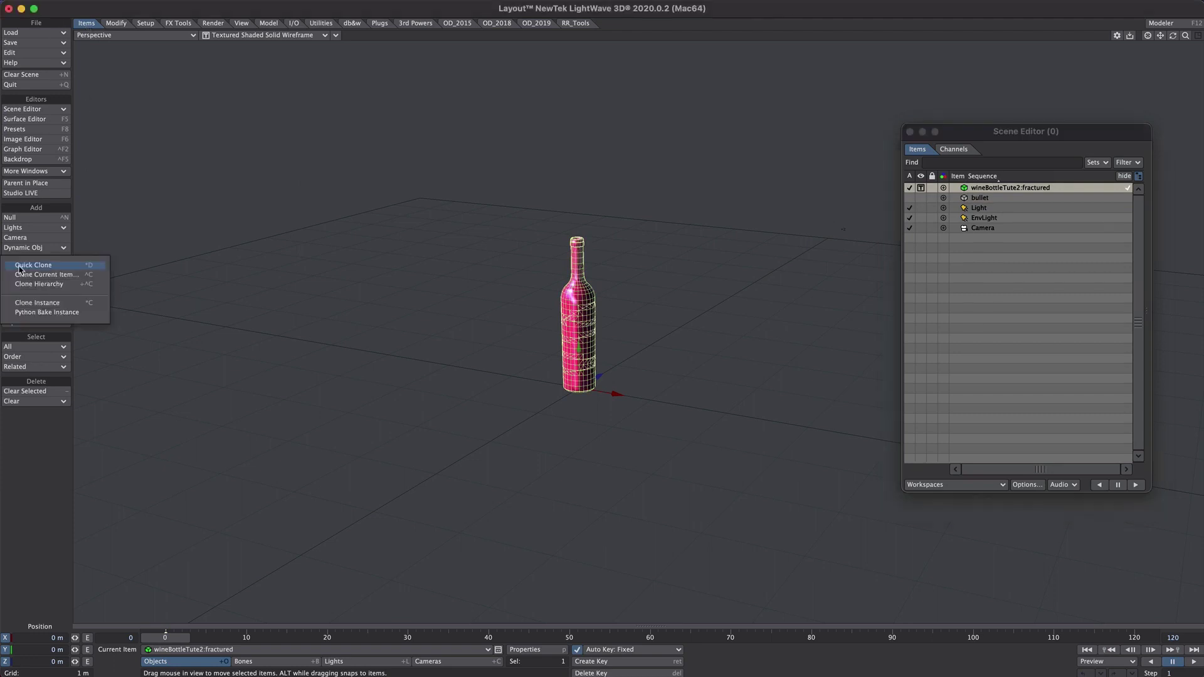
left_click(49, 305)
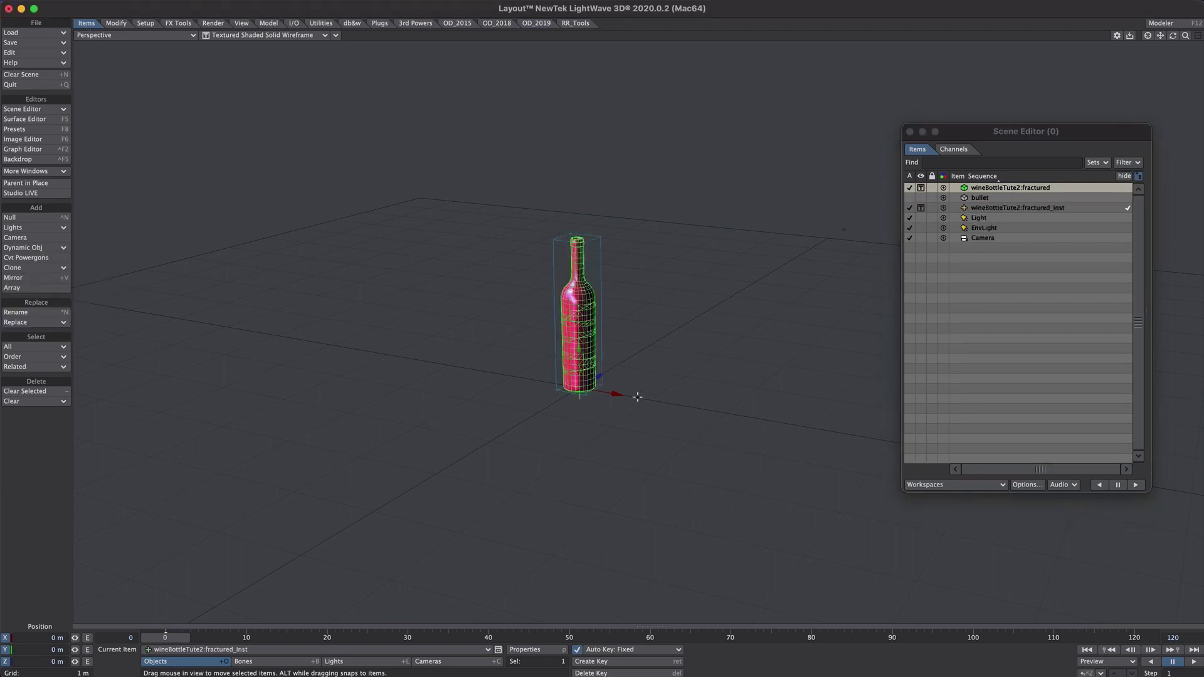
Open the Instance Generator of the cloned bottle and set its instanced bottle to textured display
key("p")
left_click(957, 153)
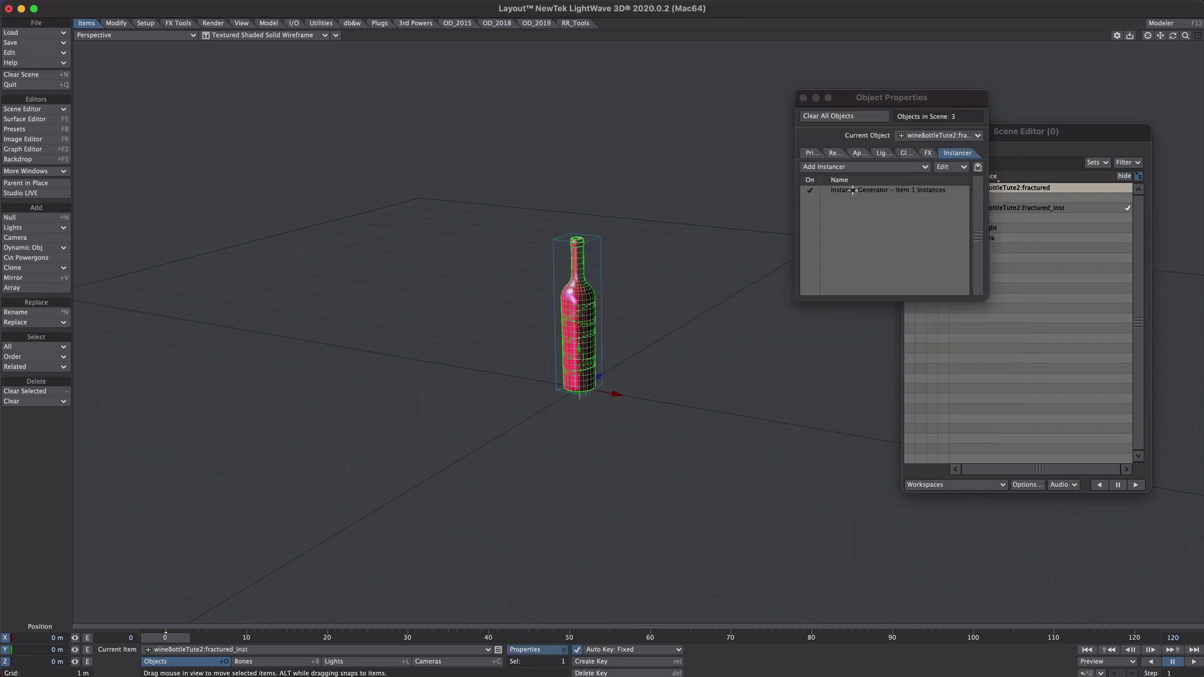
double_click(852, 190)
left_click_drag(1039, 168, 899, 104)
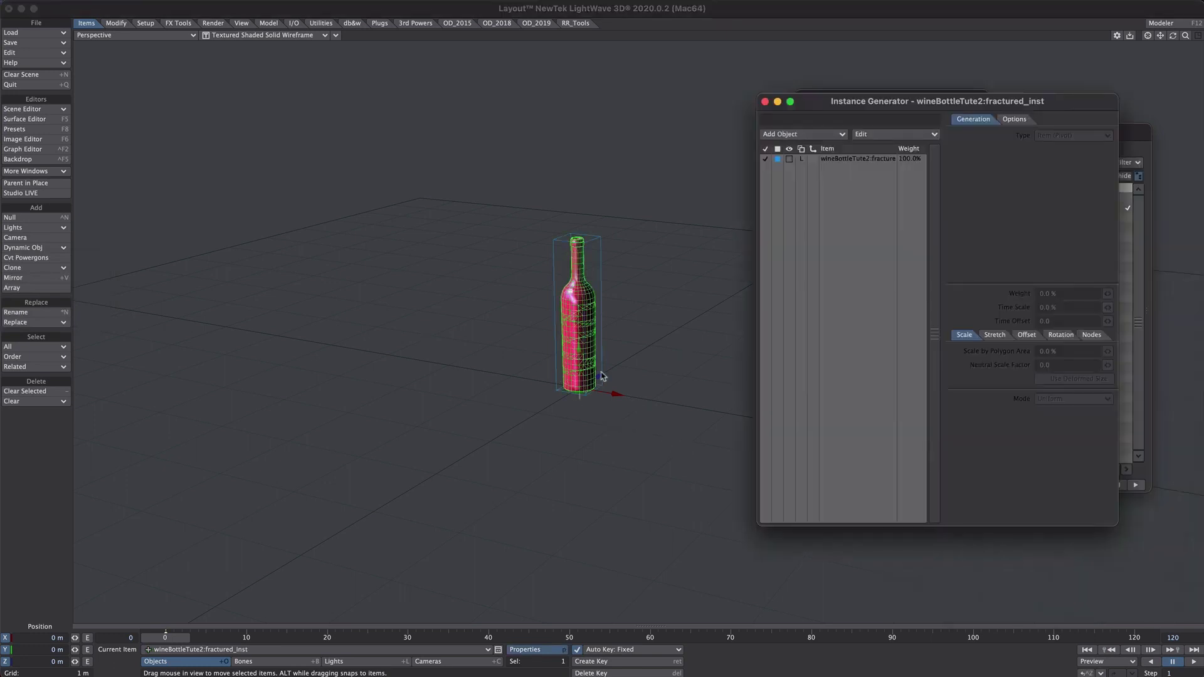
left_click_drag(616, 333, 535, 323, "alt+shift")
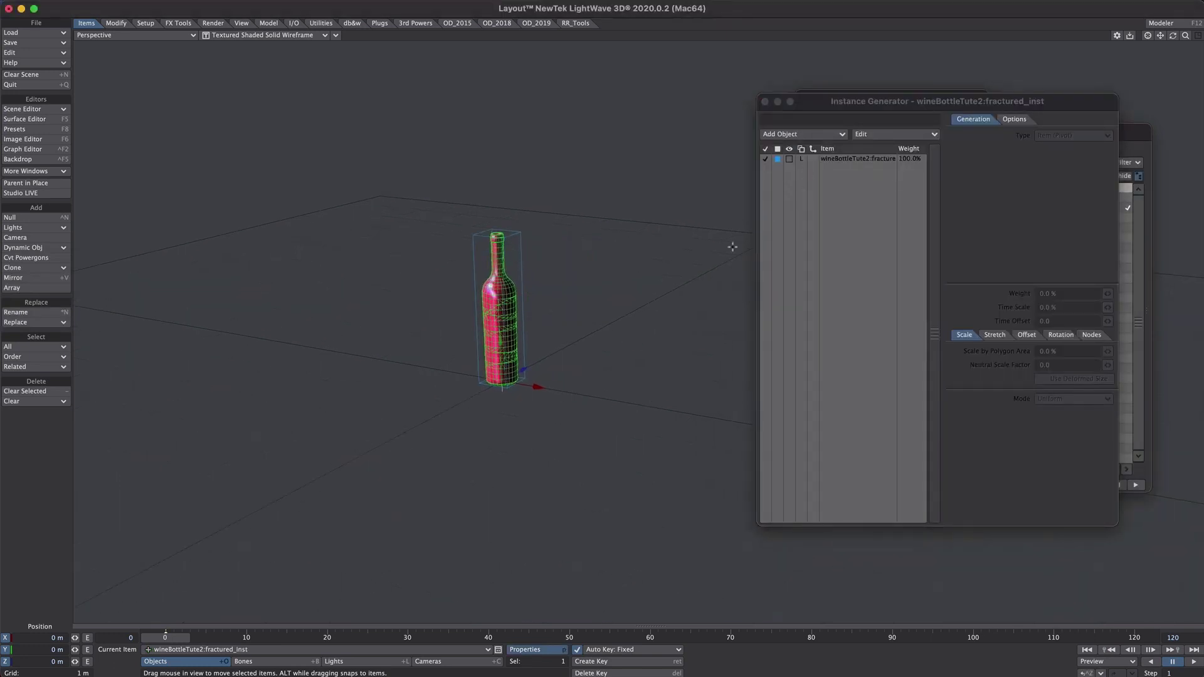
left_click(789, 158)
left_click(820, 198)
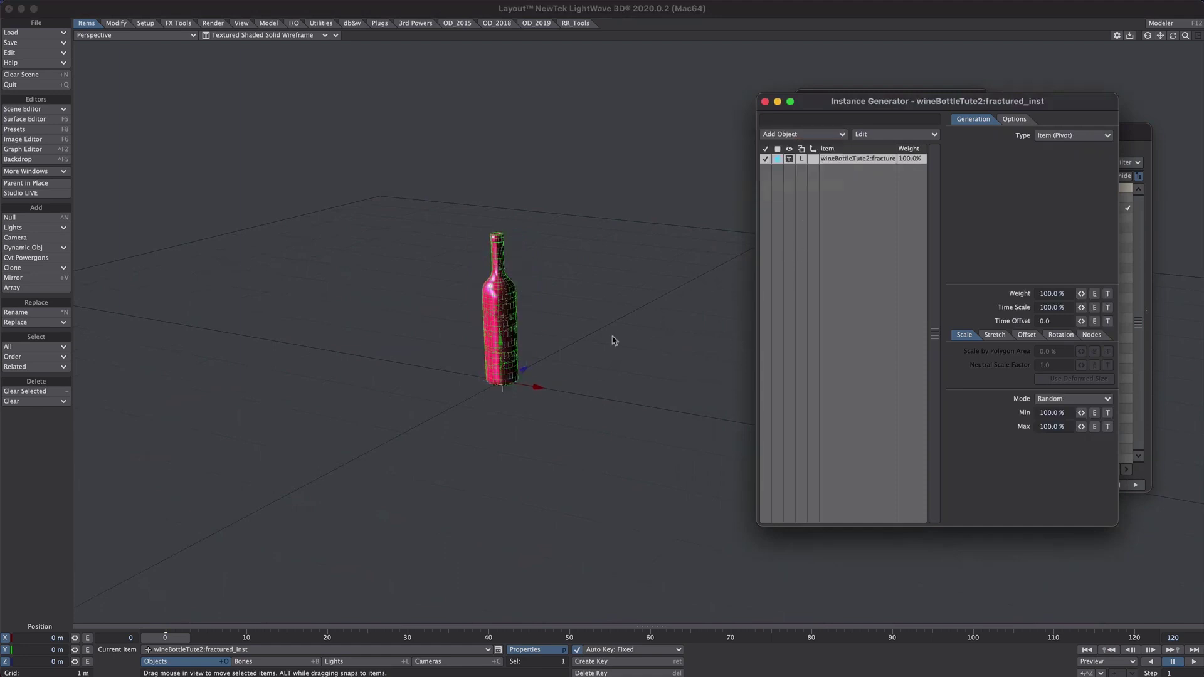
Set the instance generation type to Rectangular Array with 1 Y instance and 1 Z instance
left_click(1074, 136)
left_click(1067, 180)
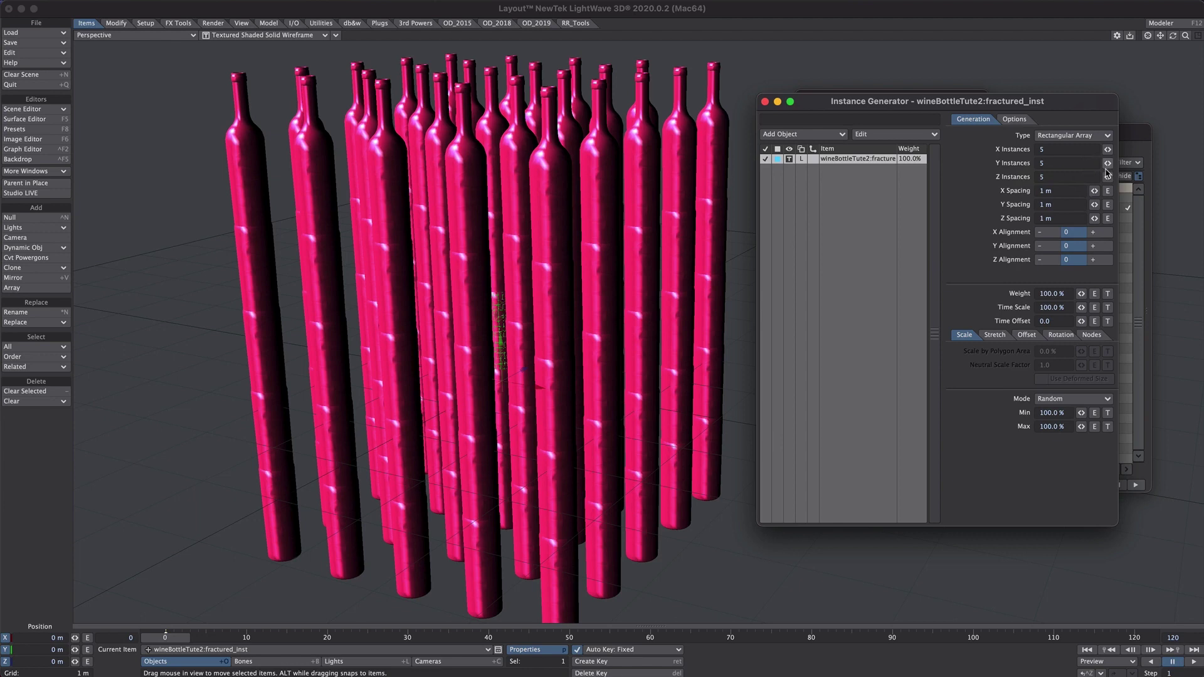
left_click_drag(1108, 163, 802, 176)
left_click_drag(1108, 177, 910, 178)
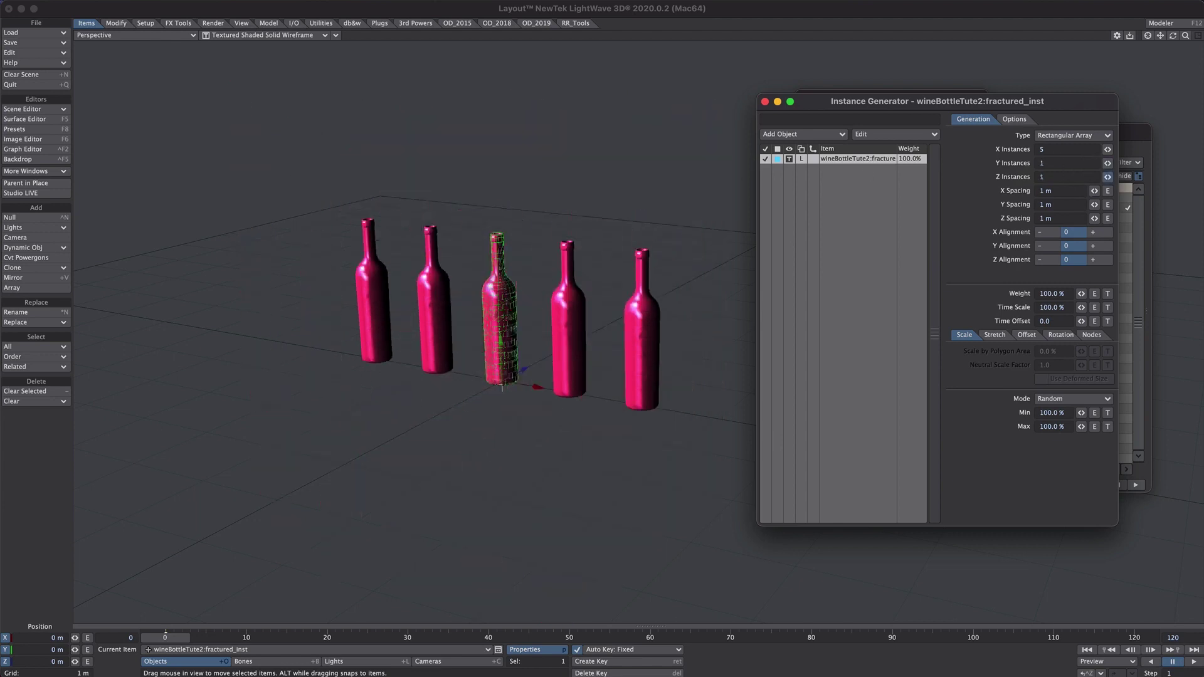
Set the instances' random offset to -500 mm minimum and 500 mm maximum in both X and Z
left_click(1027, 335)
left_click(1054, 365)
type("-.5")
key("Tab")
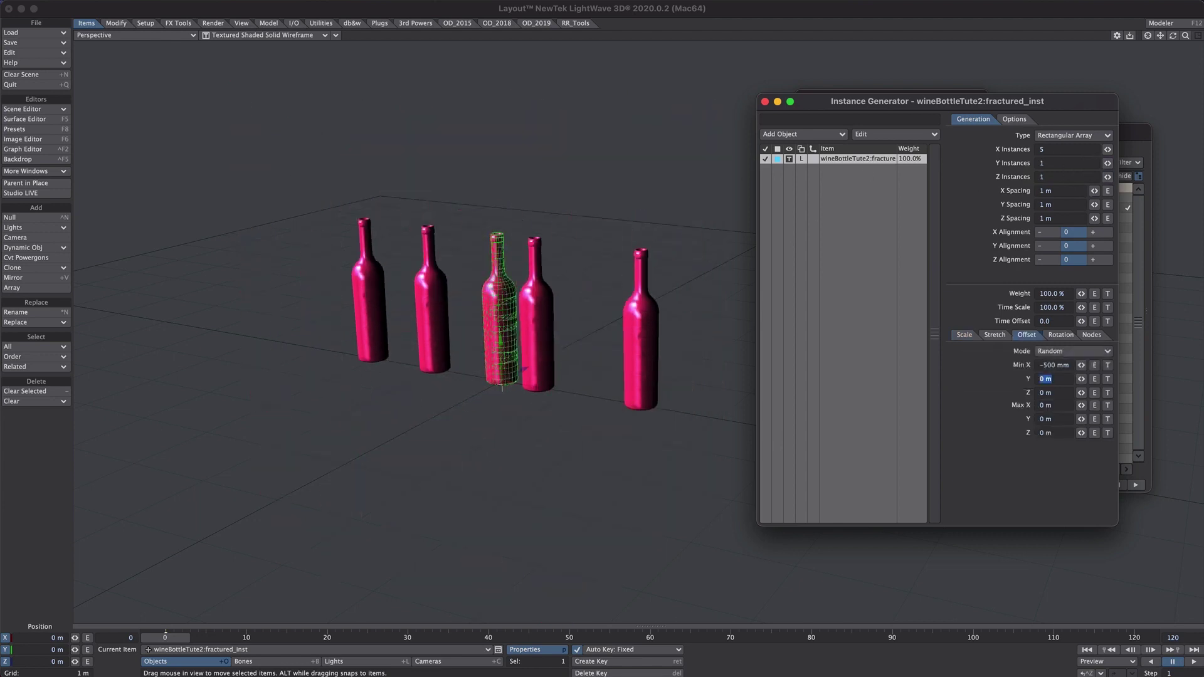
key("Tab")
type("-500 mm")
key("Tab")
type(".5")
key("Tab")
key("Tab")
type(".5")
key("Tab")
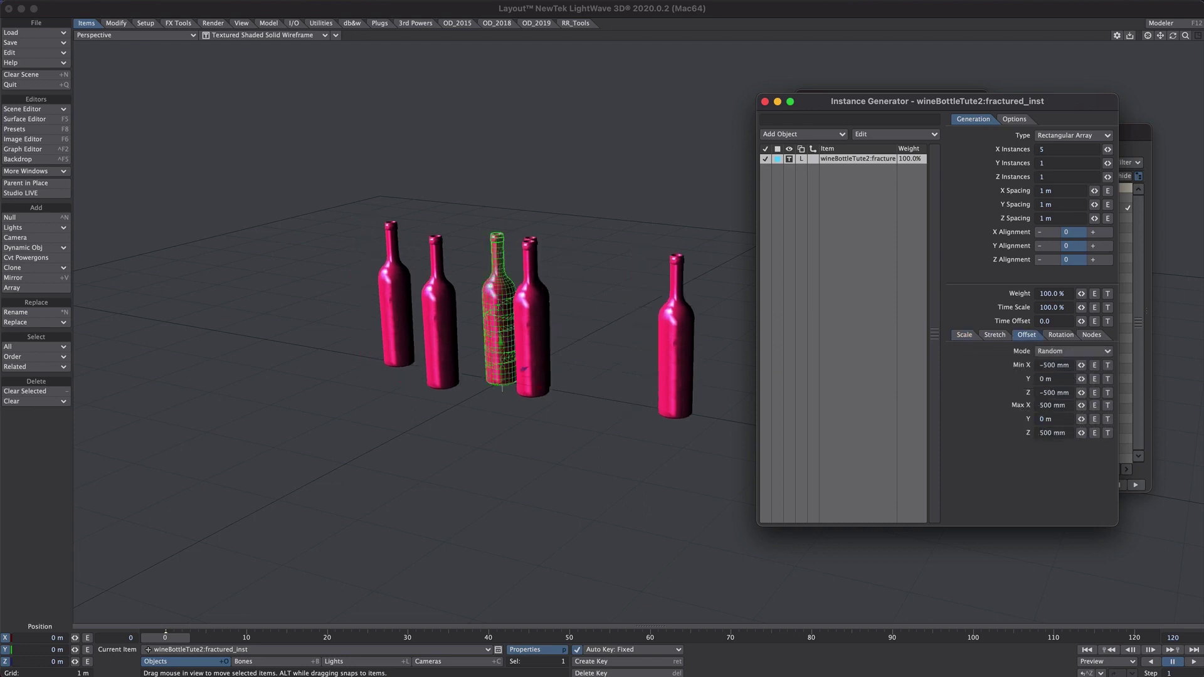
Set the instances' random rotation to -360° minimum and 360° maximum heading
left_click(1061, 336)
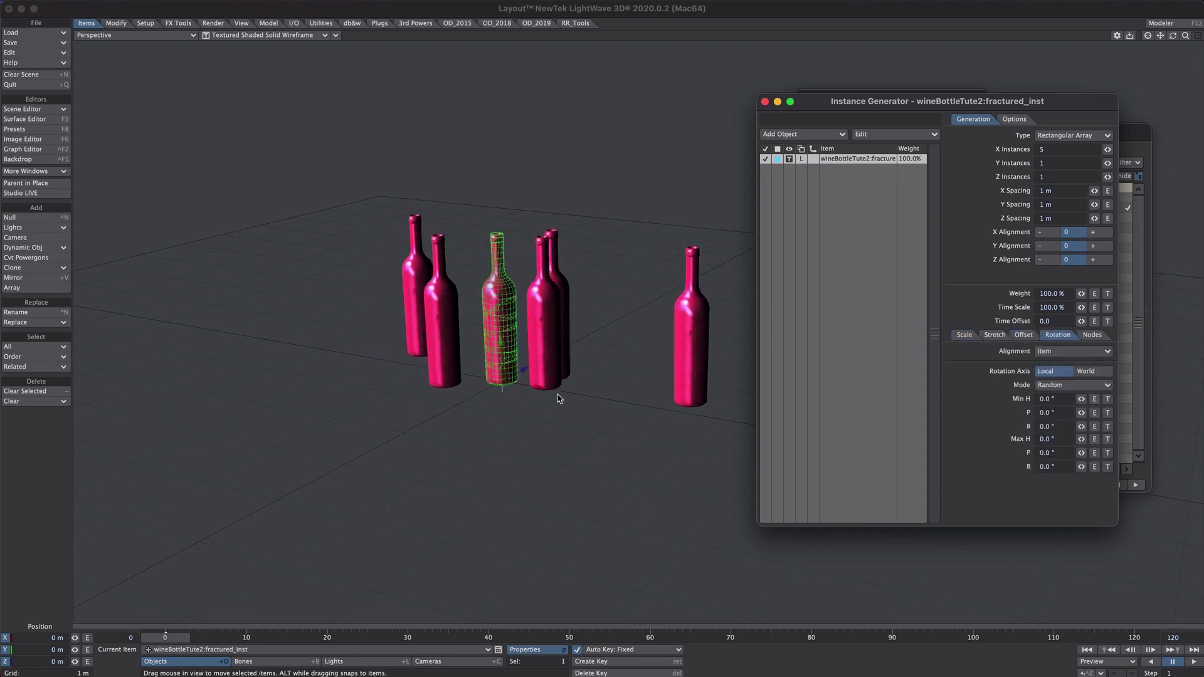
left_click(1060, 398)
type("-360")
key("Tab")
key("Tab")
key("Tab")
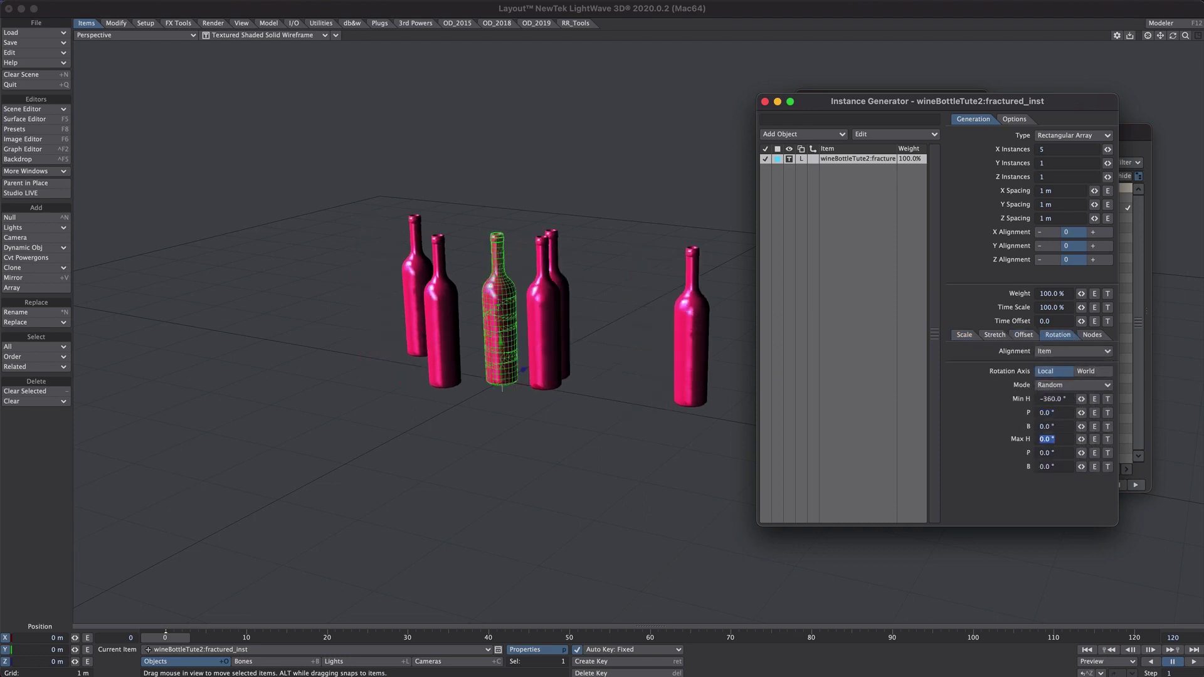
type("360")
key("Tab")
Adjust the array's X spacing, change the random seed to 268435455, and close the Instance Generator and object properties
left_click_drag(652, 251, 590, 324, "alt")
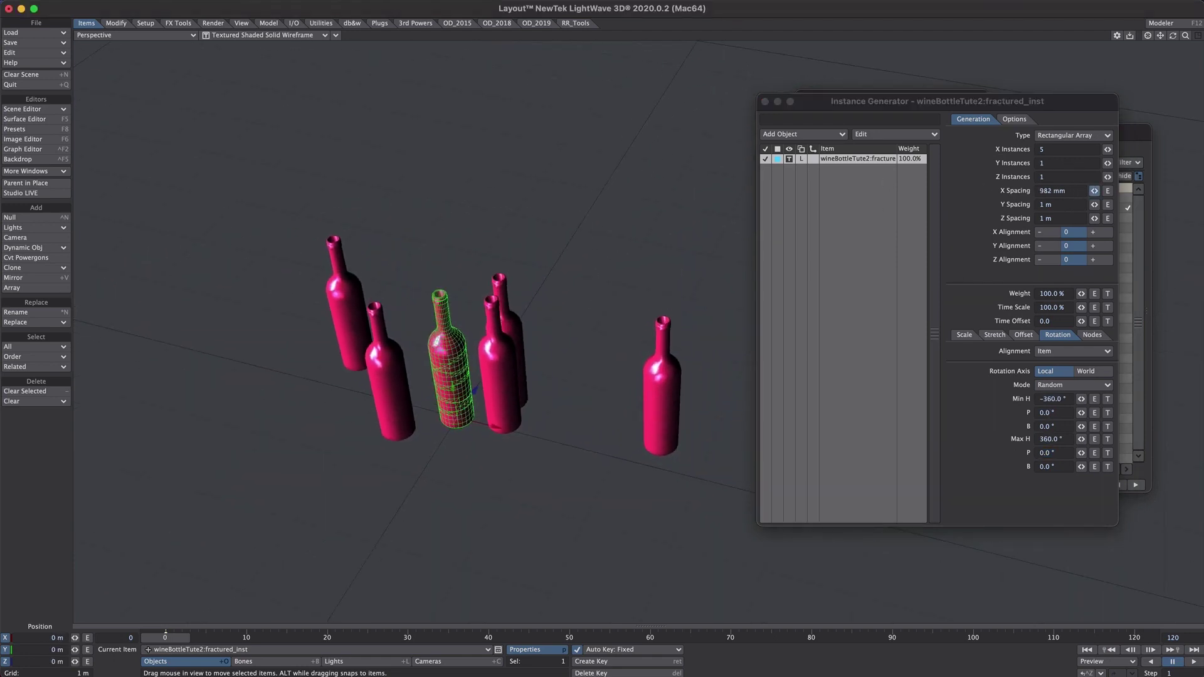
left_click(1009, 119)
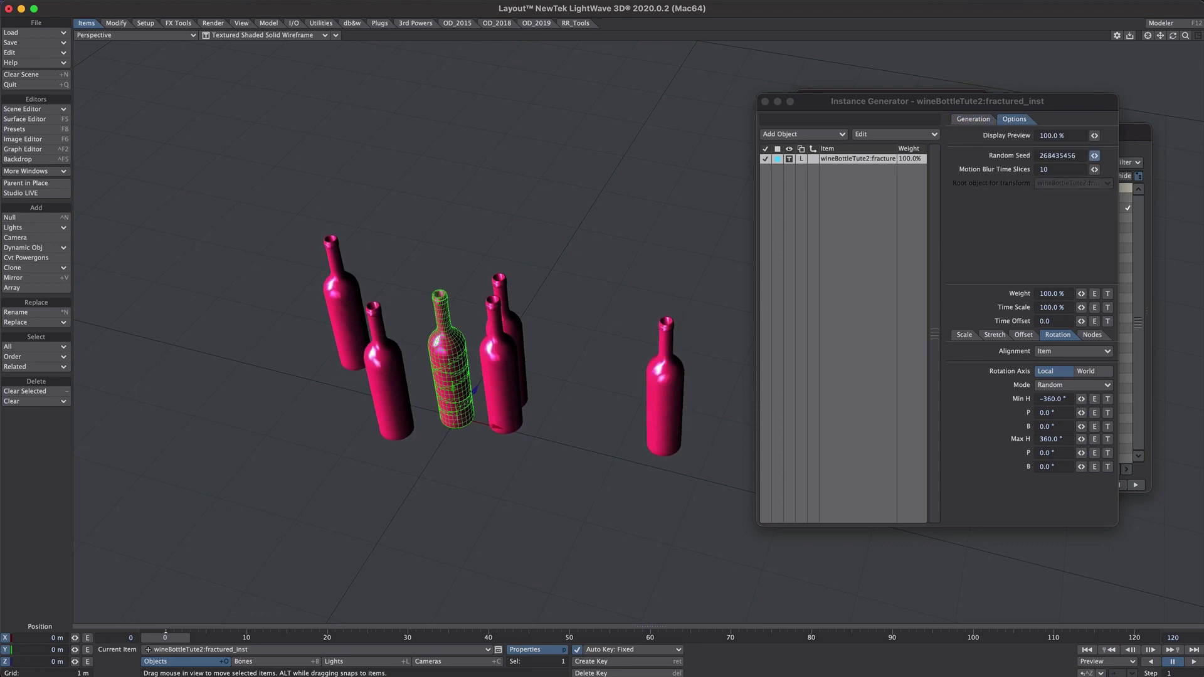
left_click_drag(1095, 155, 1094, 155)
left_click_drag(552, 323, 547, 295, "alt")
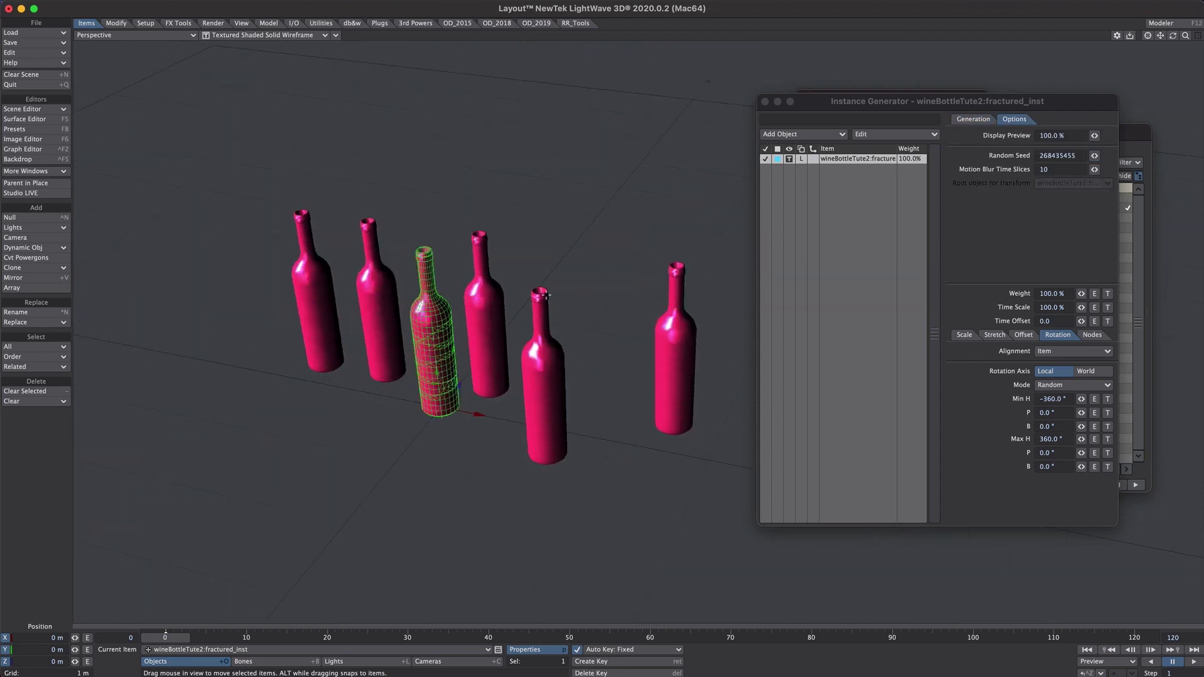
left_click(765, 101)
key("p")
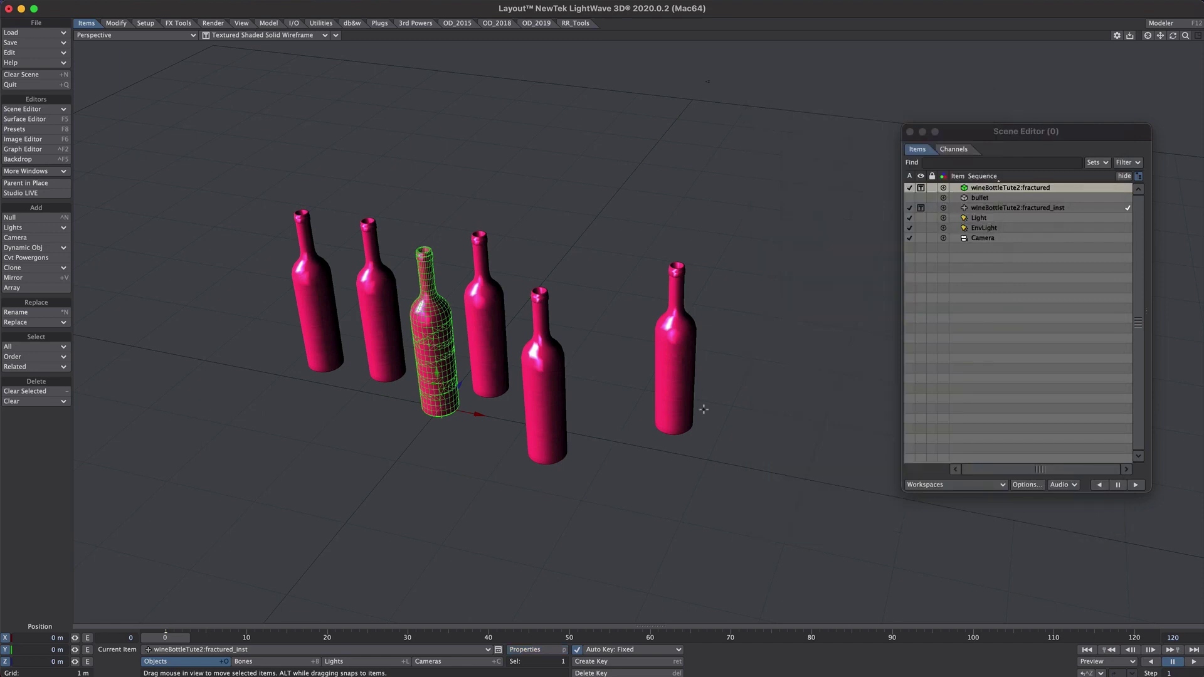
Bake the instances into separate bottle objects and remove the original fractured bottle from the scene
left_click(1061, 187)
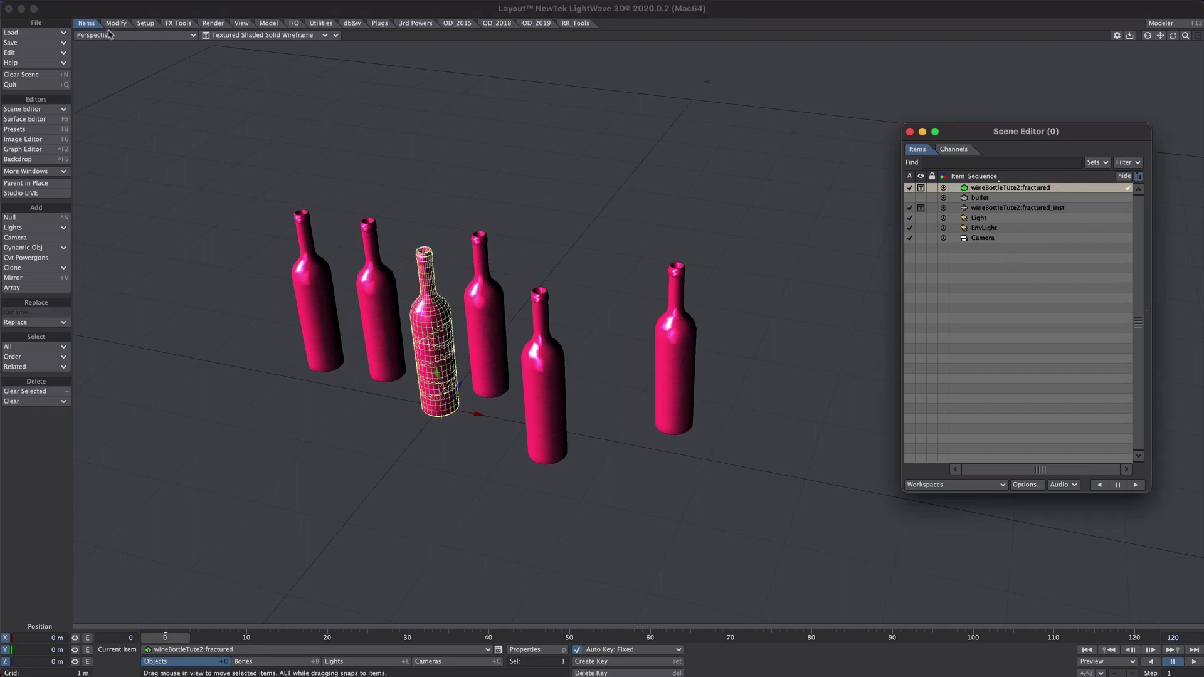
left_click(26, 271)
left_click(94, 277)
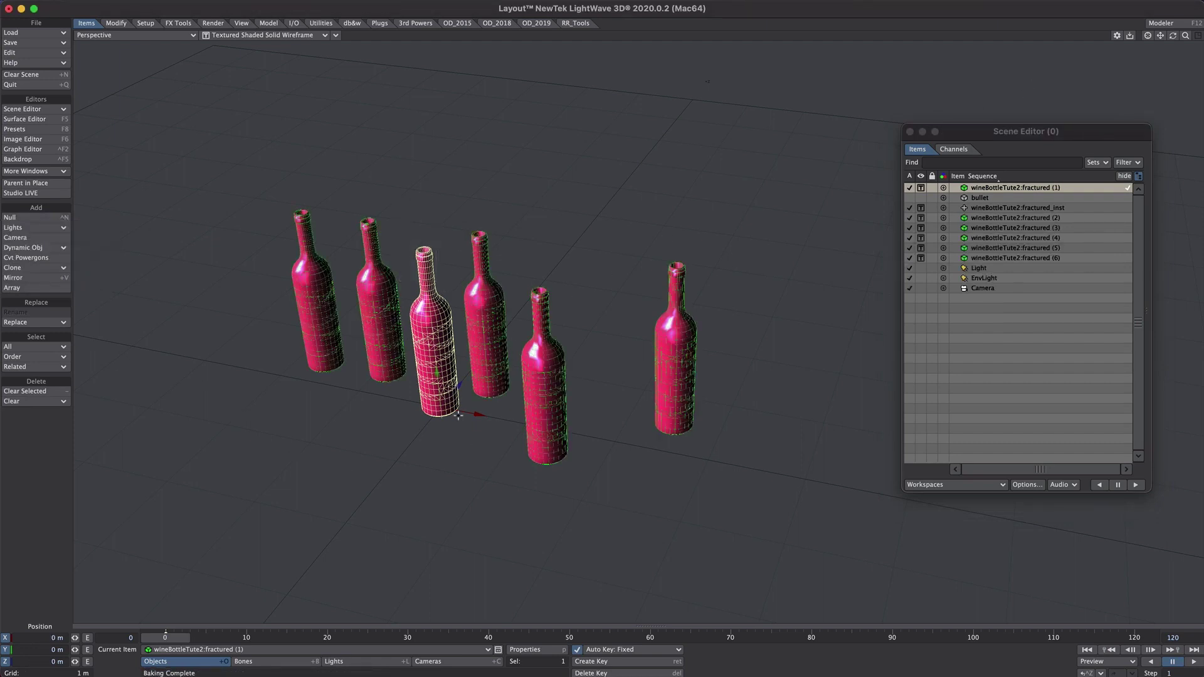
key("minus")
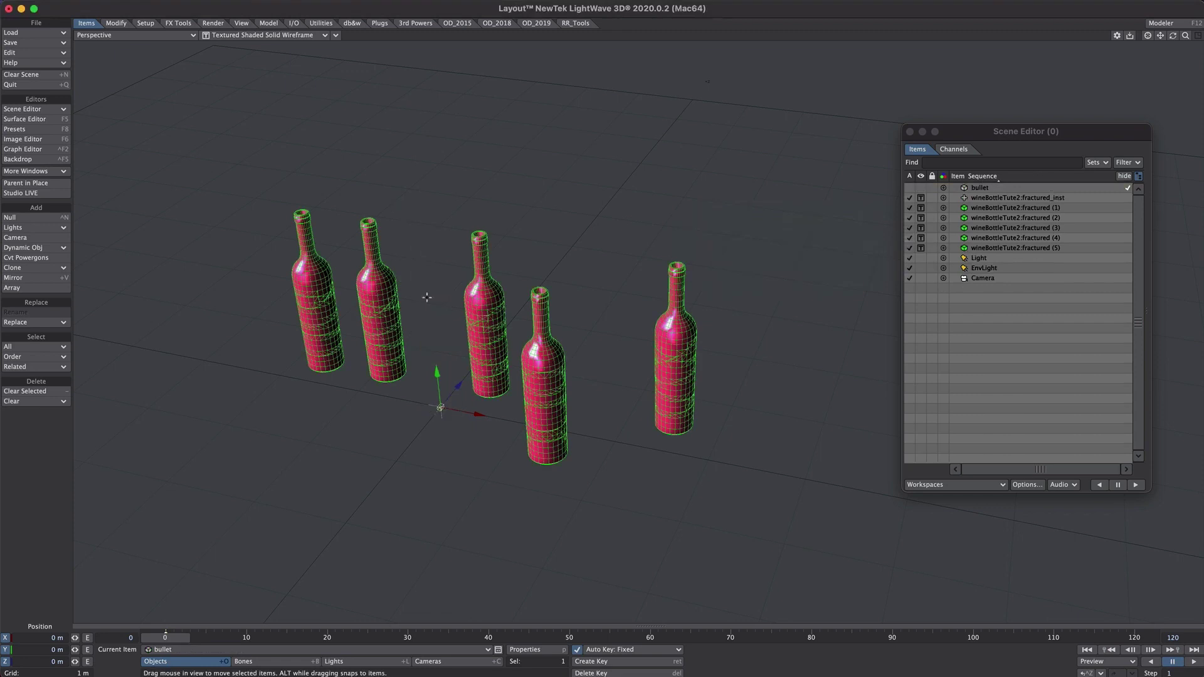
Create an RR_Tools Translate Average controller for the five baked wineBottleTute2:fractured bottles
scroll(615, 377, "up", 2)
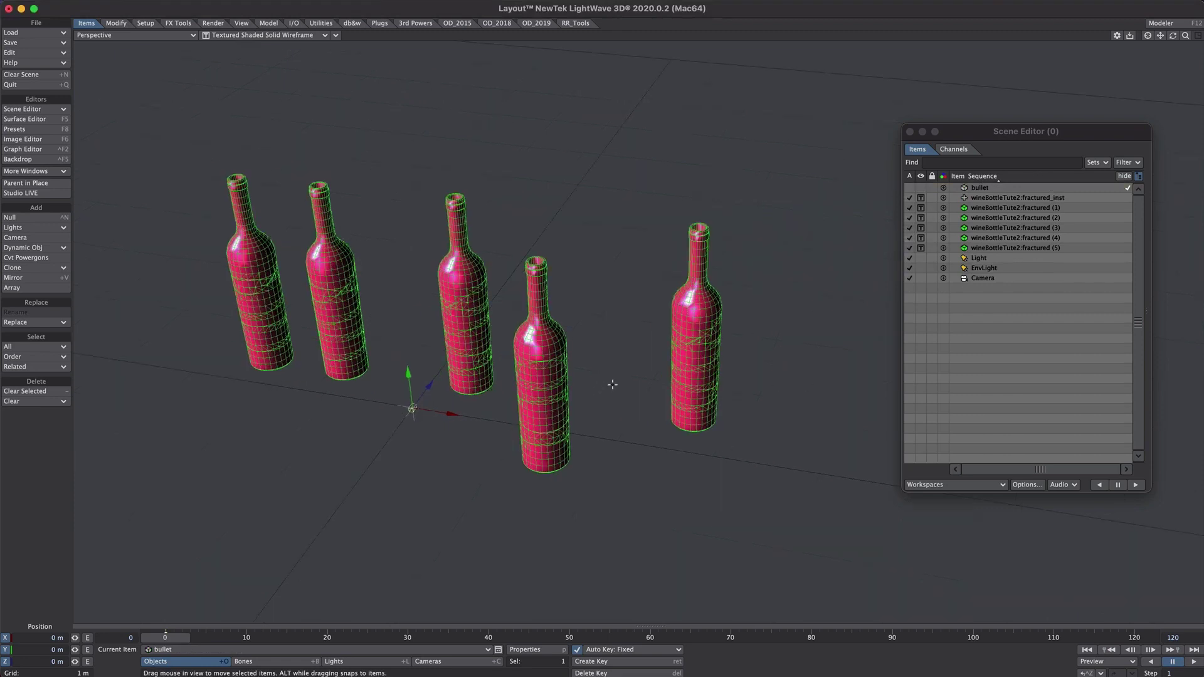
left_click_drag(590, 335, 615, 328, "alt+shift")
scroll(615, 326, "up", 2)
left_click_drag(151, 69, 830, 285, "shift")
right_click_drag(830, 285, 833, 290)
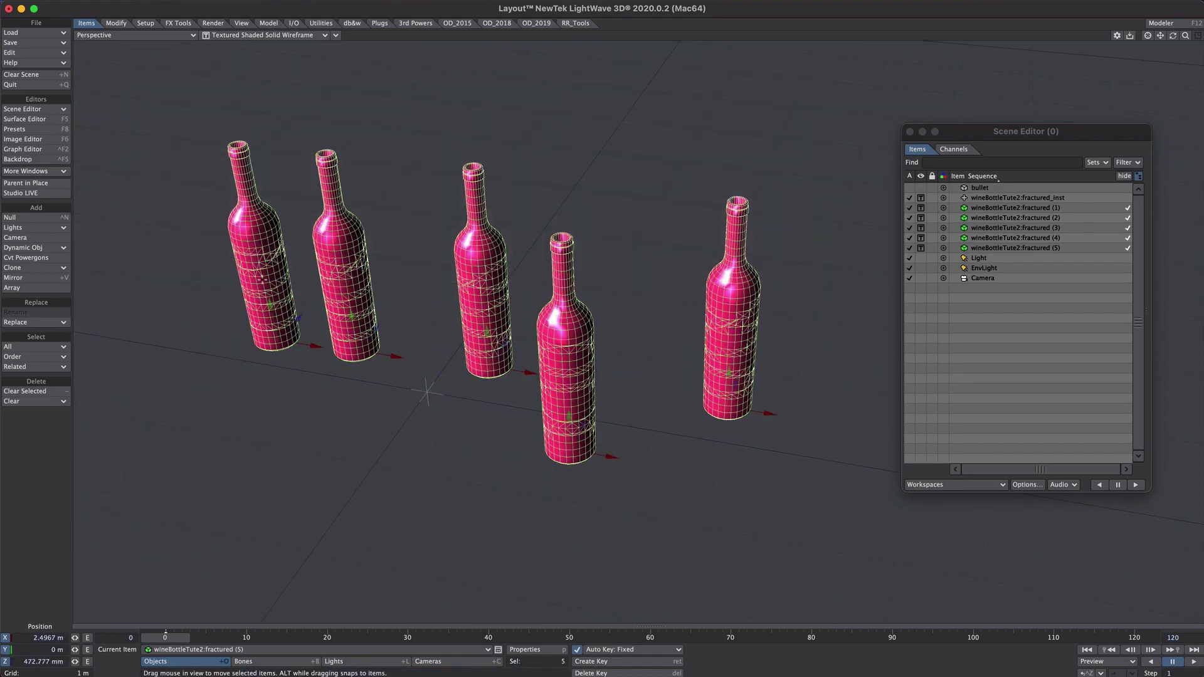
left_click(575, 23)
left_click(24, 218)
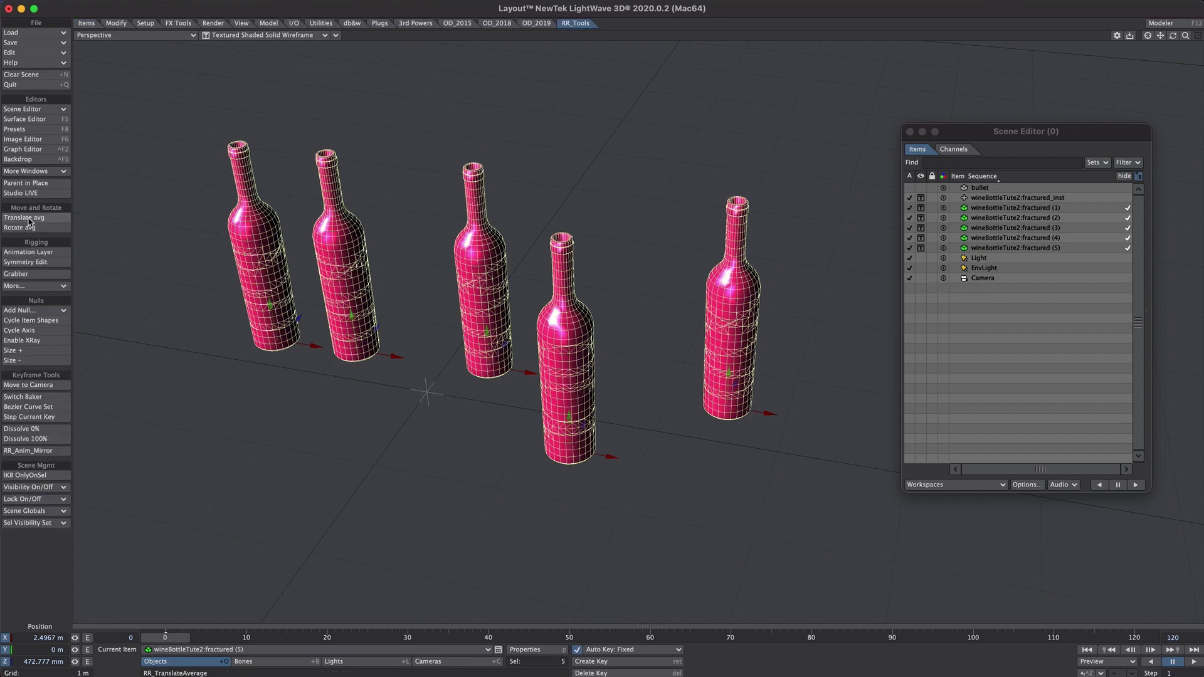
Stretch the bottle group to about 0.691 in X, rotate it, reposition it near X 274 mm and Z 221 mm, and remove the controller
left_click_drag(472, 436, 499, 406)
key("shift+h")
key("y")
key("t")
key("h")
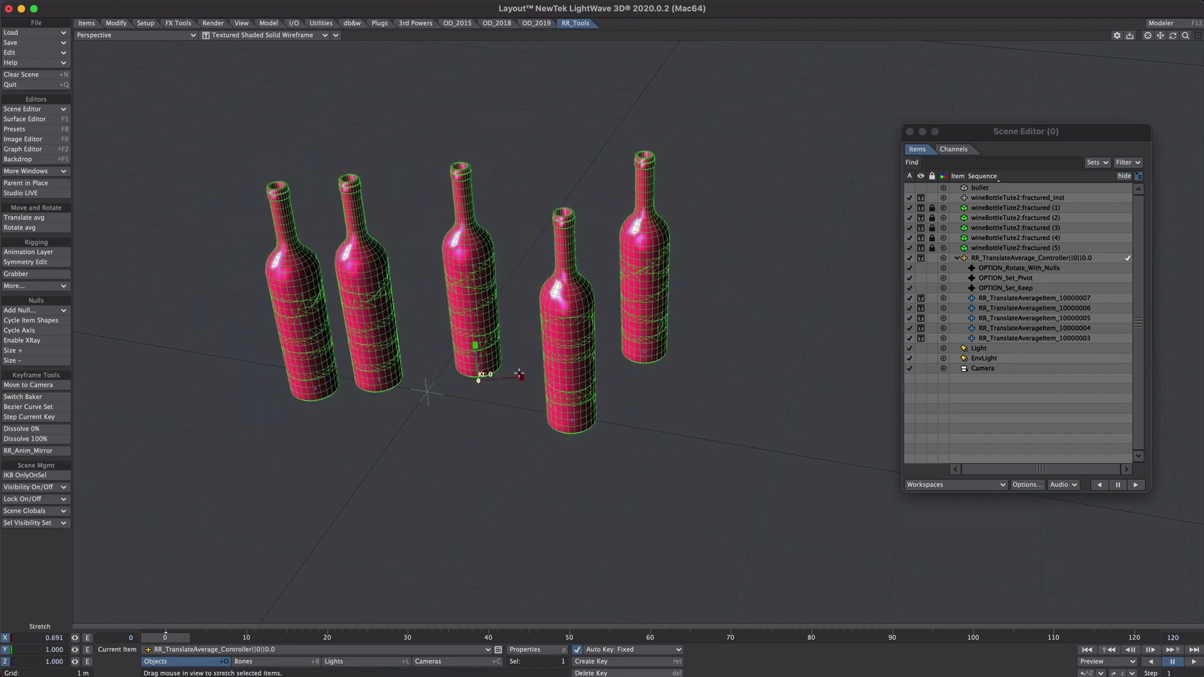
key("y")
left_click_drag(519, 380, 558, 397)
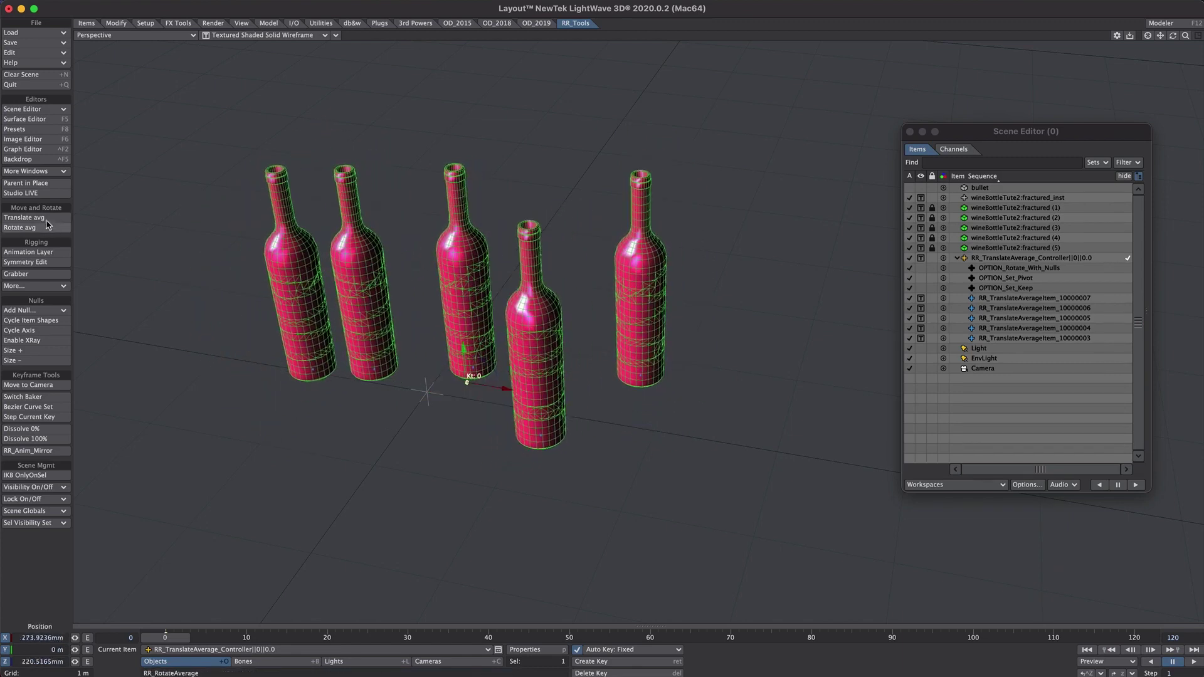
left_click(48, 219)
left_click(47, 221)
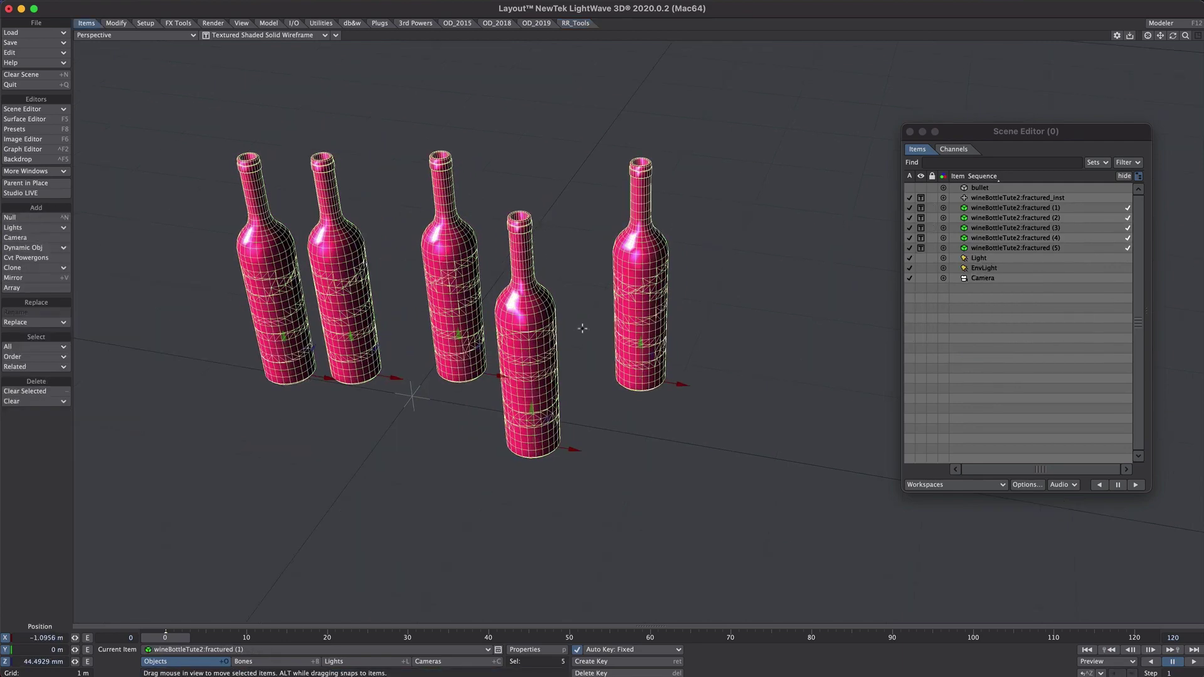
Add a null named emitter and place it in front of the bottles at about X -1.70 m, Y 630 mm, Z -3.18 m
left_click_drag(581, 328, 699, 391, "alt+shift")
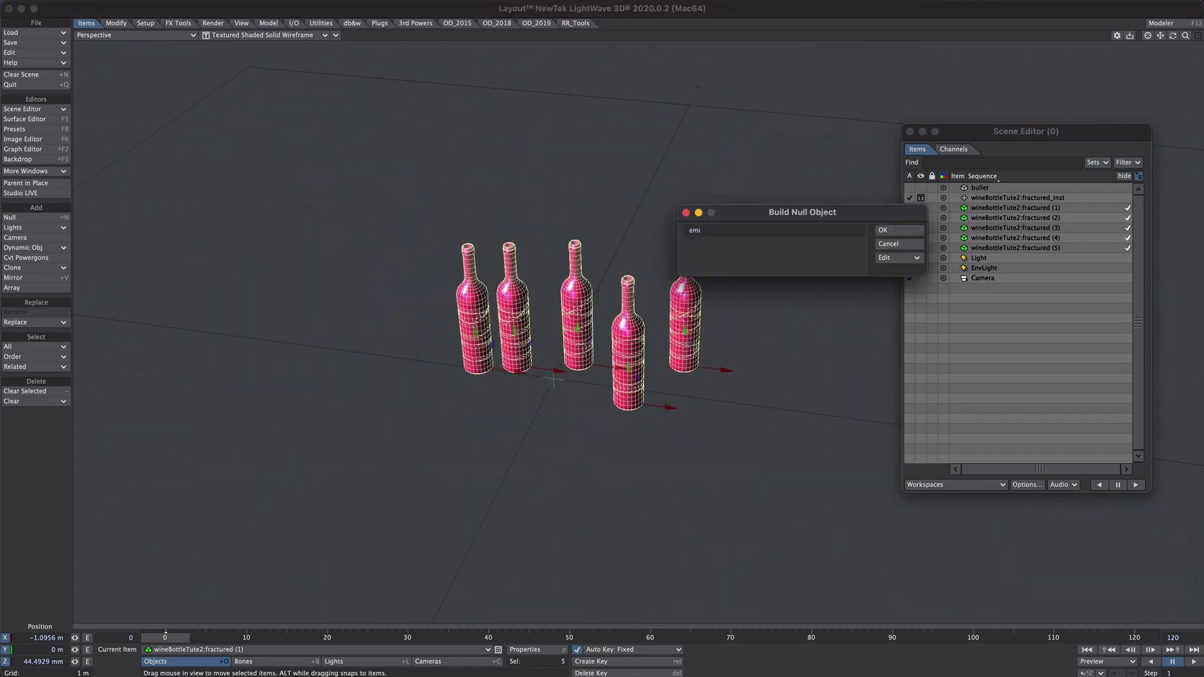
key("Return")
left_click_drag(560, 353, 511, 463)
key("1")
left_click_drag(476, 292, 462, 289)
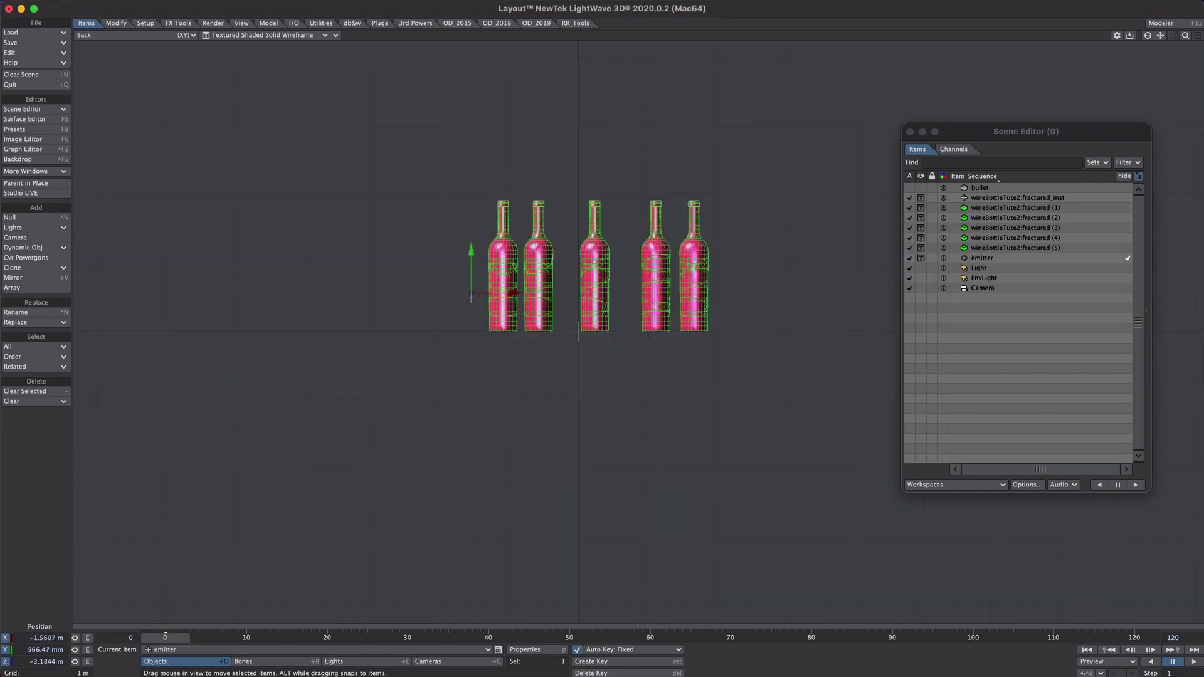
Set Auto Key to Modified and keyframe the emitter null at frame 60 at about X 2.36 m, Y 968 mm
left_click(628, 650)
left_click(668, 623)
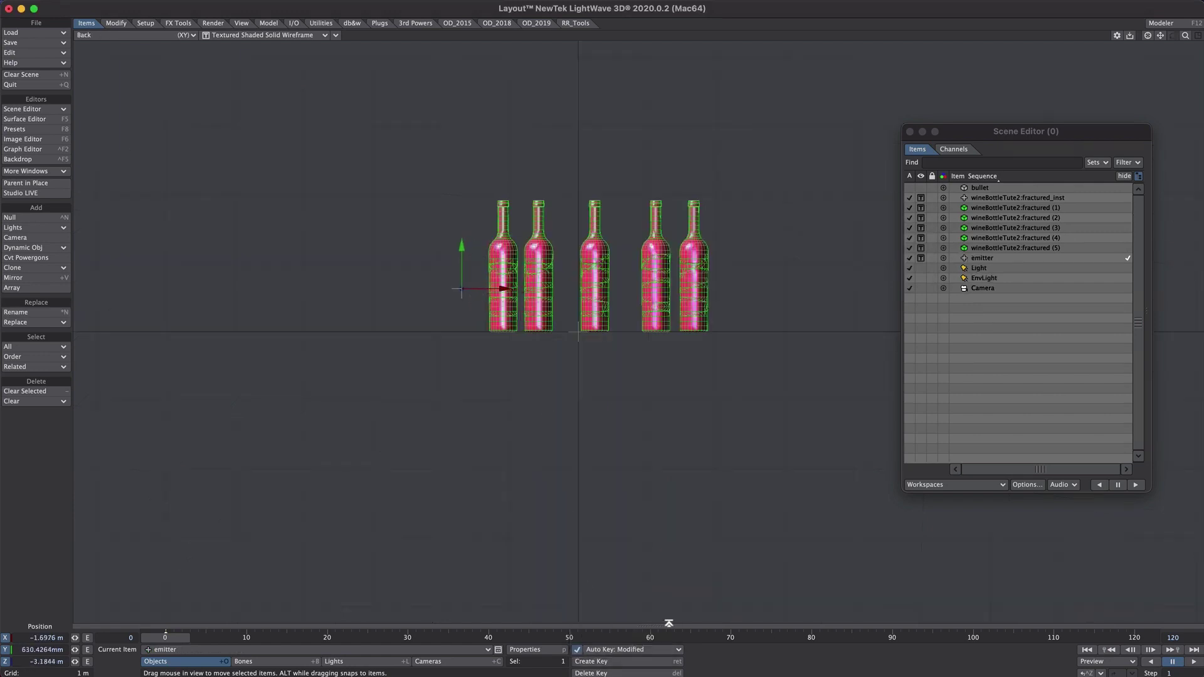
left_click_drag(631, 642, 650, 638)
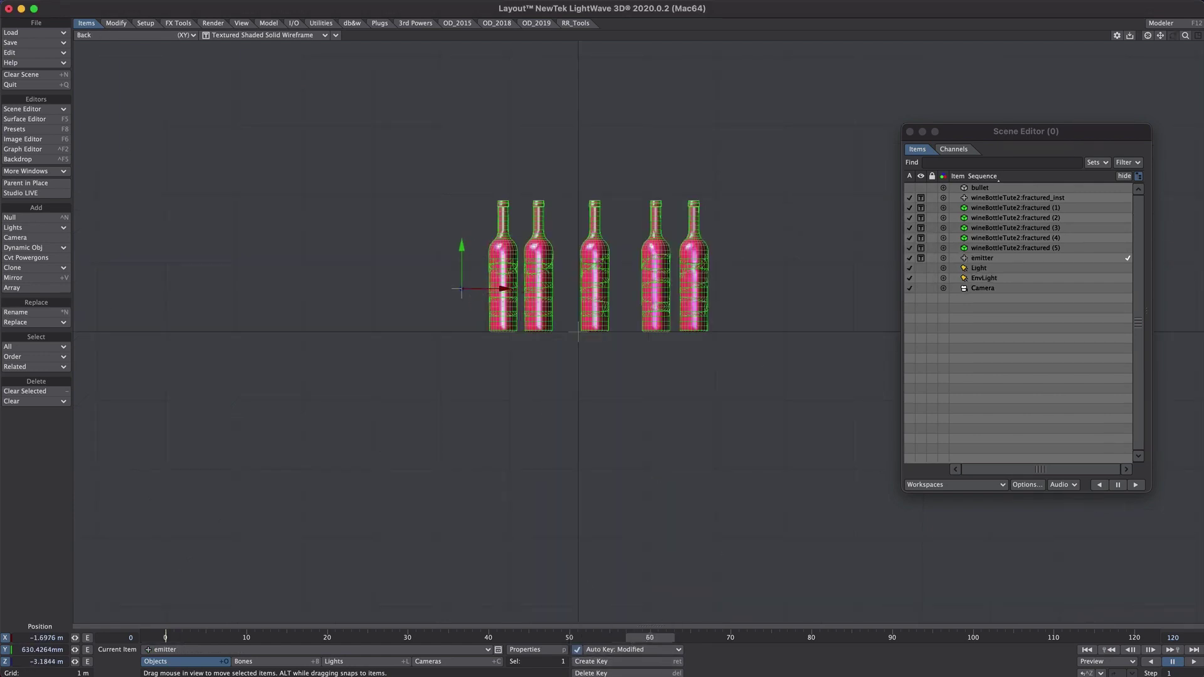
left_click_drag(483, 263, 761, 231)
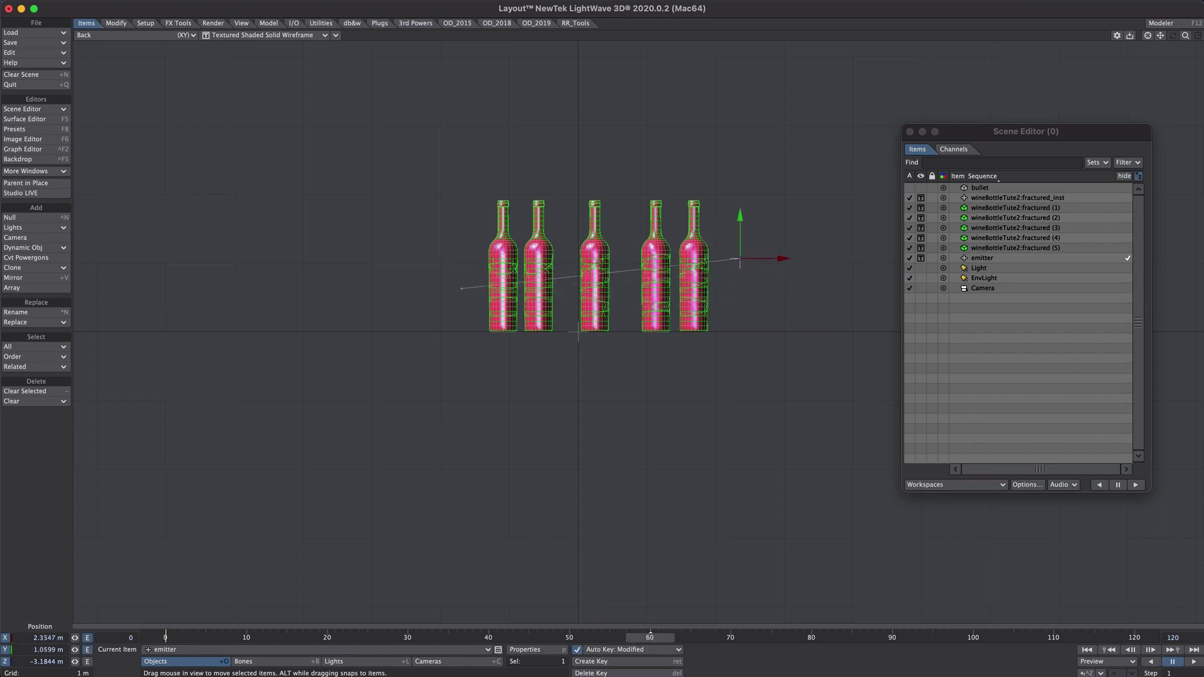
Limit the preview range to frame 80 and play the emitter's motion past the bottles in the perspective view
left_click(1193, 662)
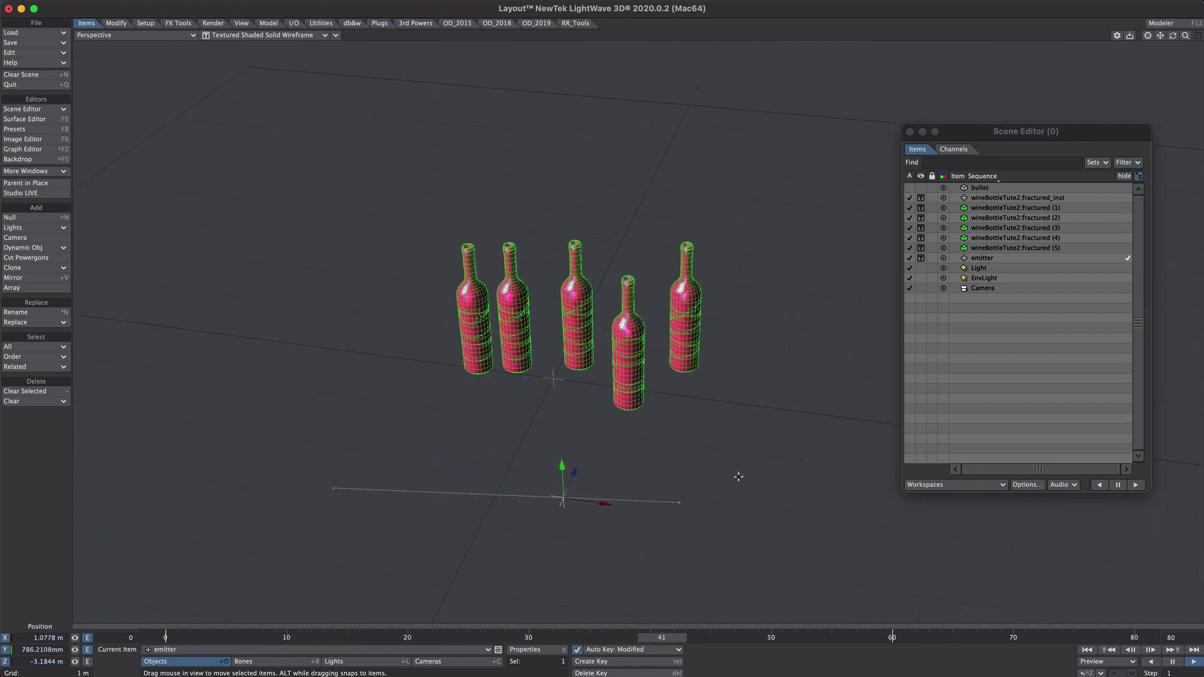
left_click_drag(736, 478, 797, 452, "alt")
left_click_drag(540, 546, 442, 565, "alt")
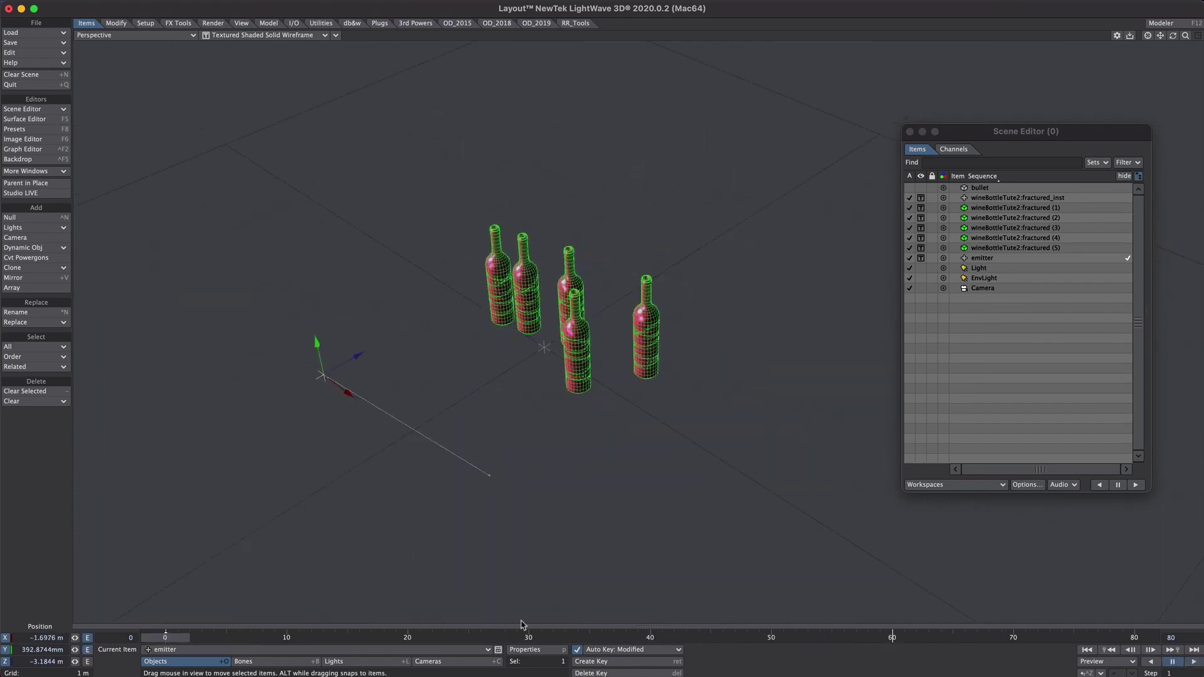
Add an FX_Emitter to the emitter null and set its generator size to 100 mm in X, Y and Z
key("p")
left_click(941, 153)
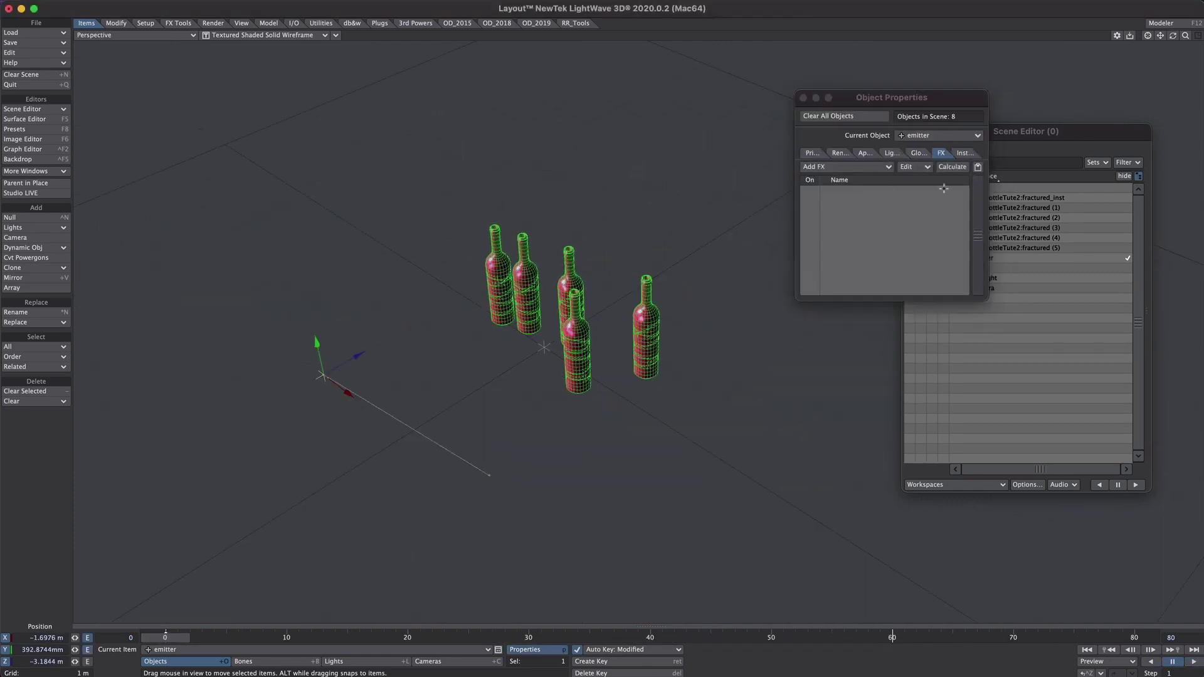
left_click(828, 167)
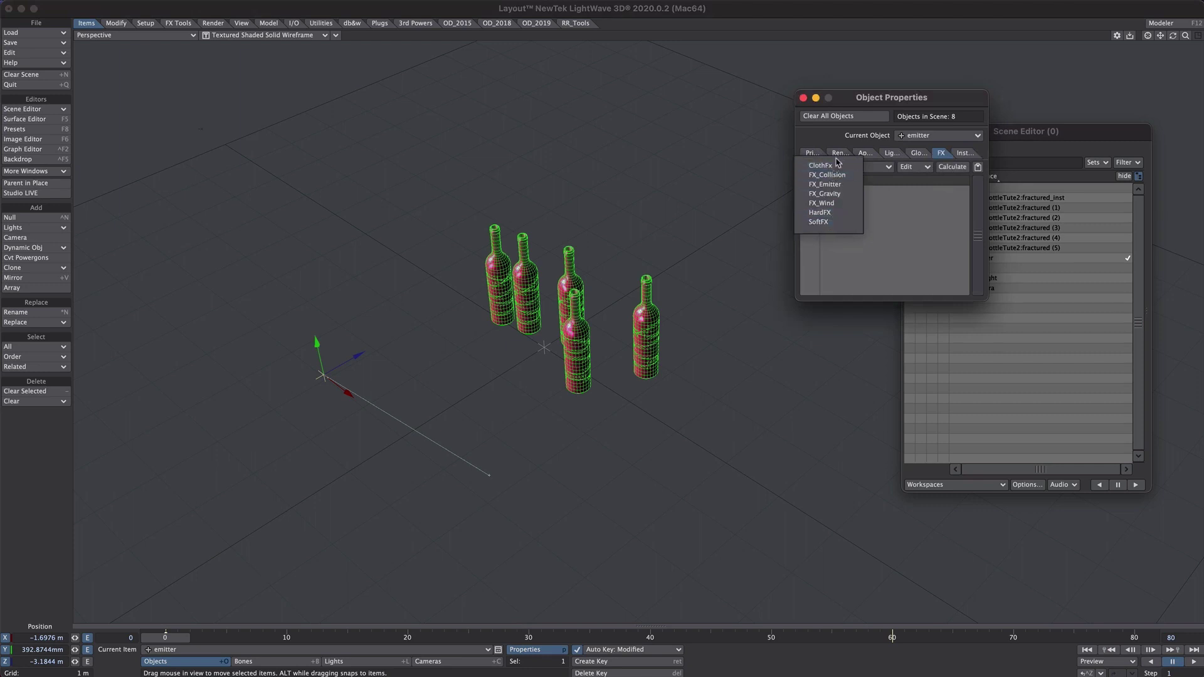
left_click(841, 185)
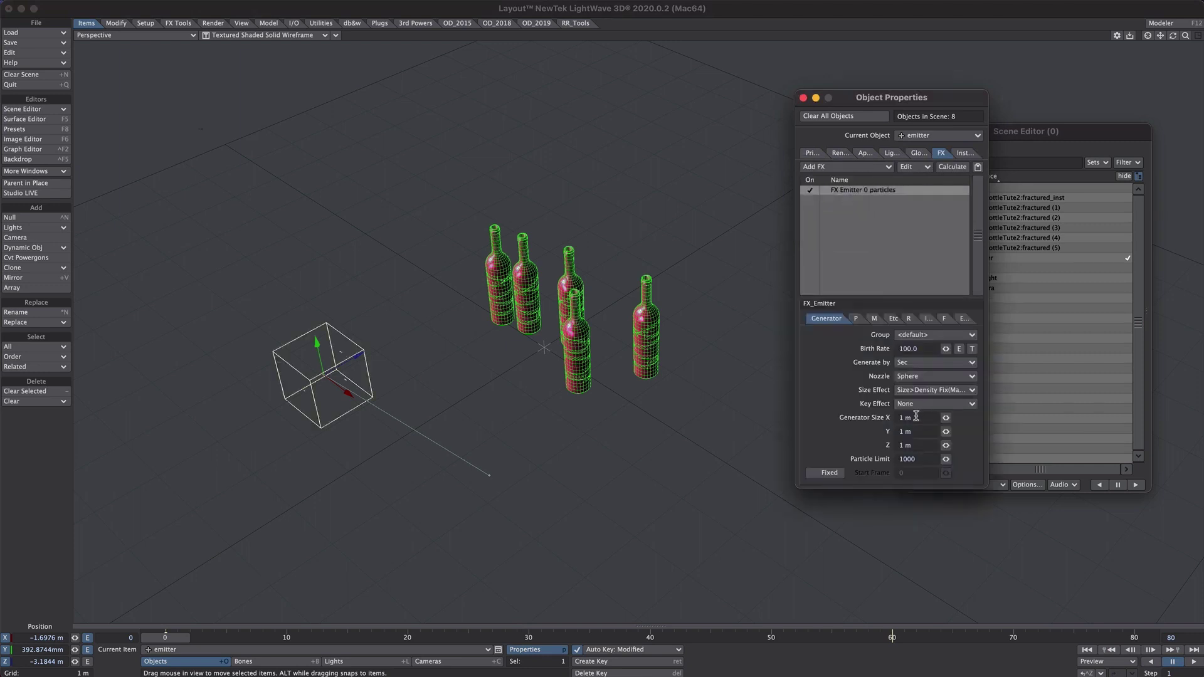
type(".1")
key("Tab")
type(".1")
key("Tab")
type(".1")
key("Tab")
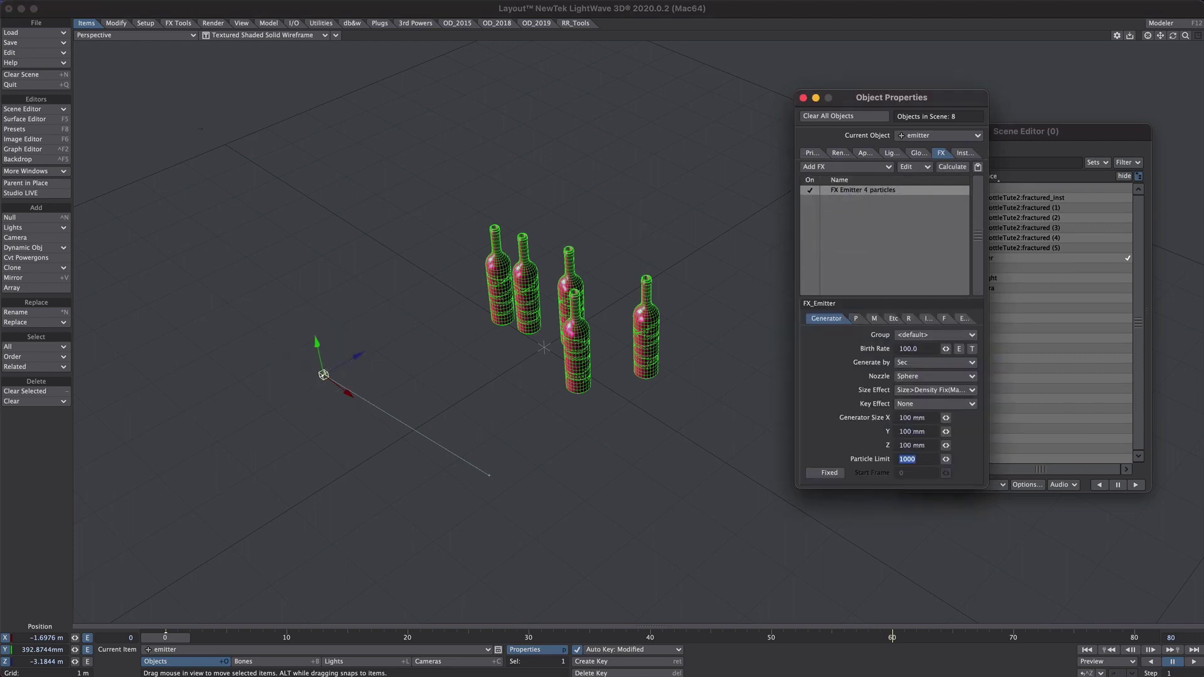
Set the particle emitter's Z velocity to 10 m so that it fires towards the bottles
left_click(875, 318)
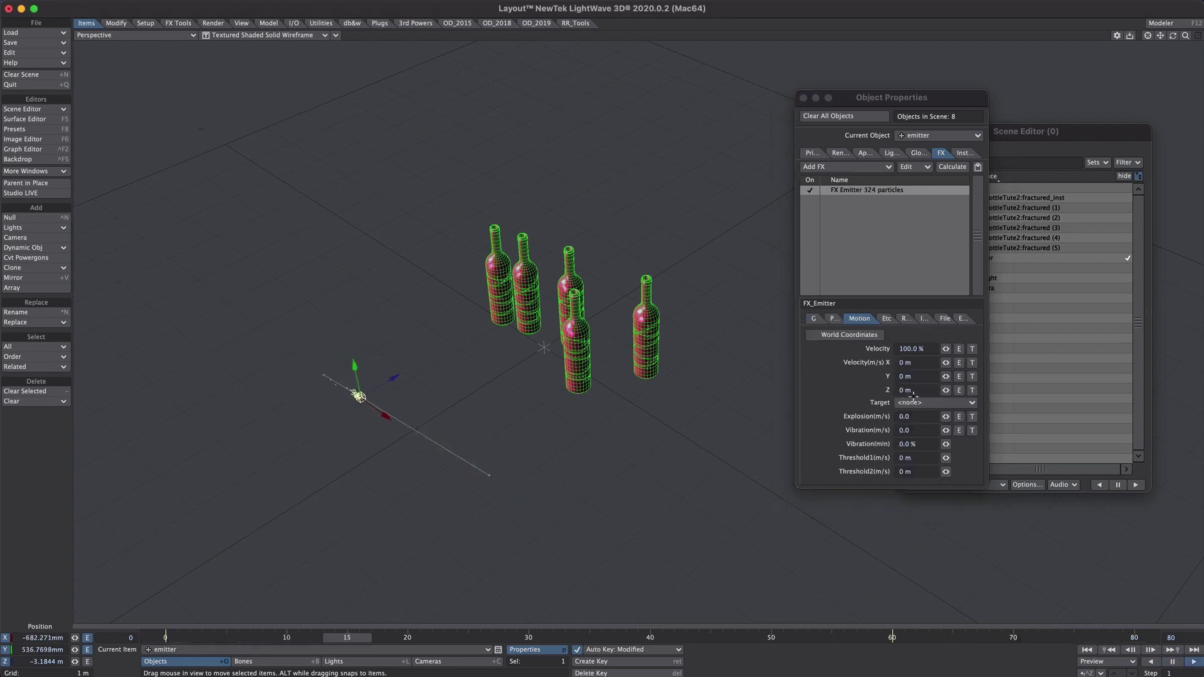
type("10")
key("Tab")
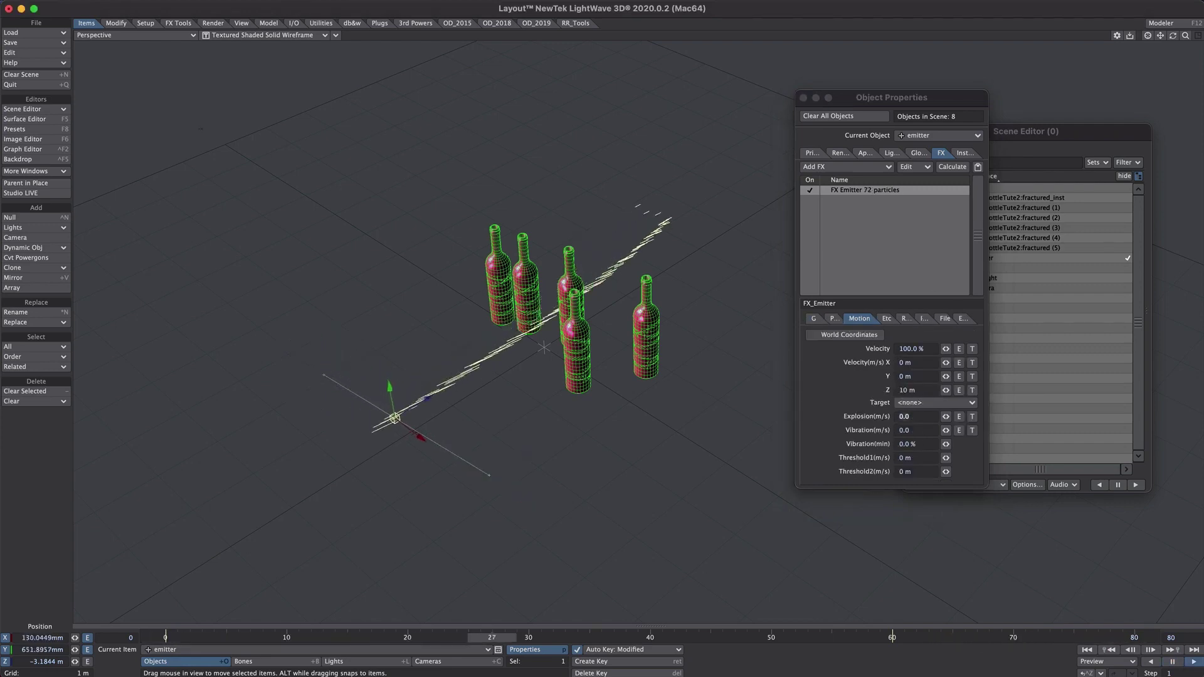
Set the particle emitter's birth rate to 10 and its particle limit to 20
left_click(814, 318)
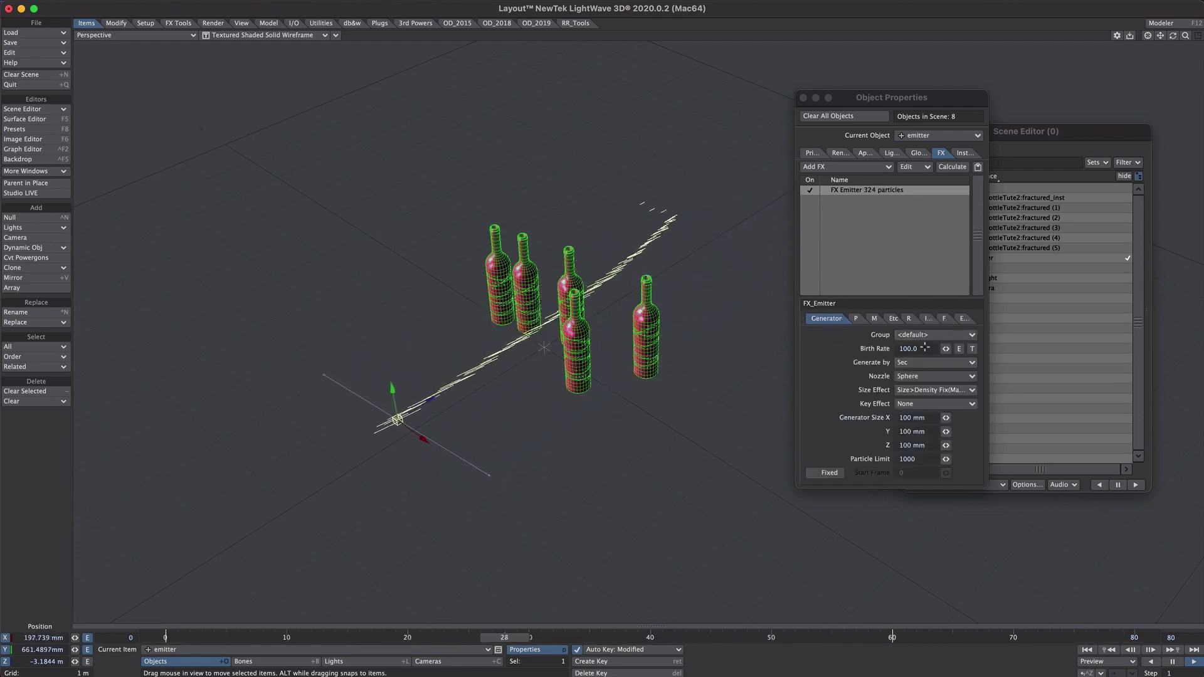
type("10")
key("Tab")
left_click(916, 459)
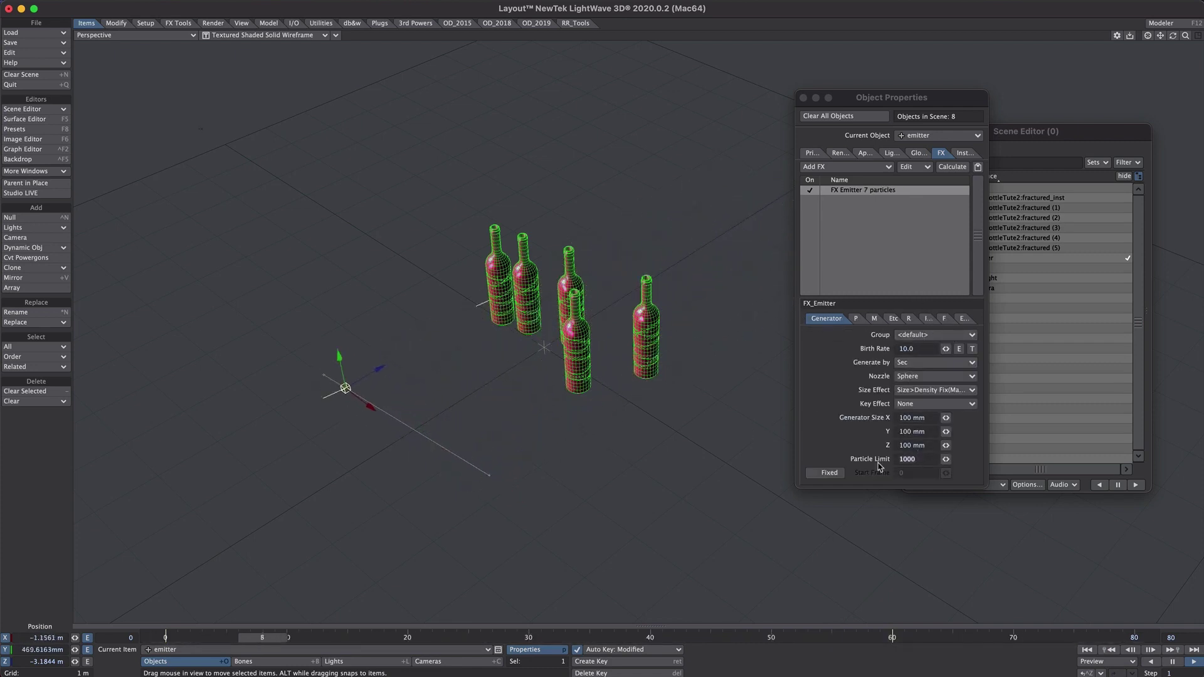
left_click(916, 459)
type("20")
key("Return")
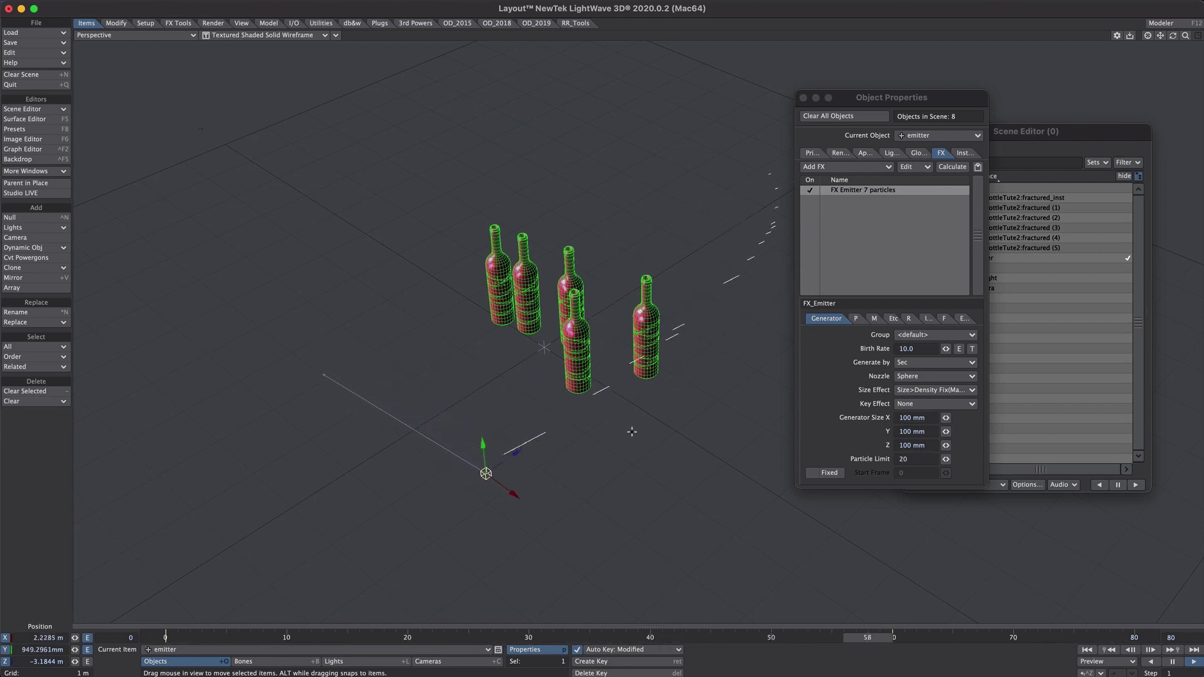
Reduce the emitter's particle limit to 15
left_click_drag(910, 460, 881, 462)
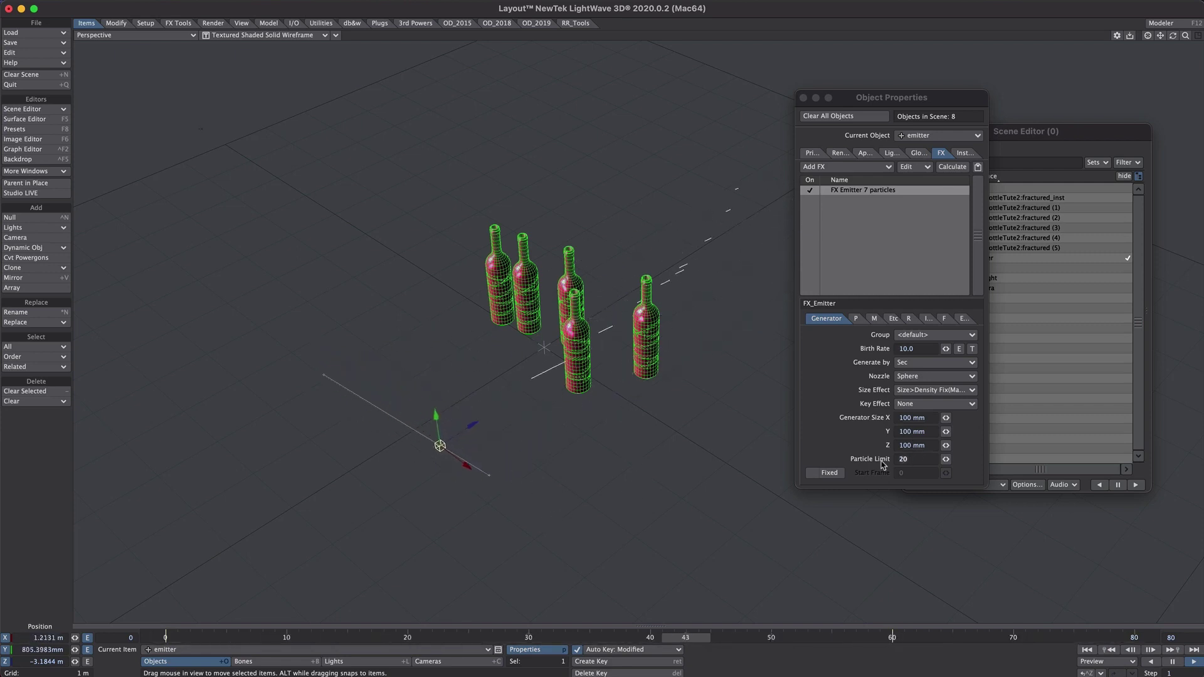
type("15")
key("Return")
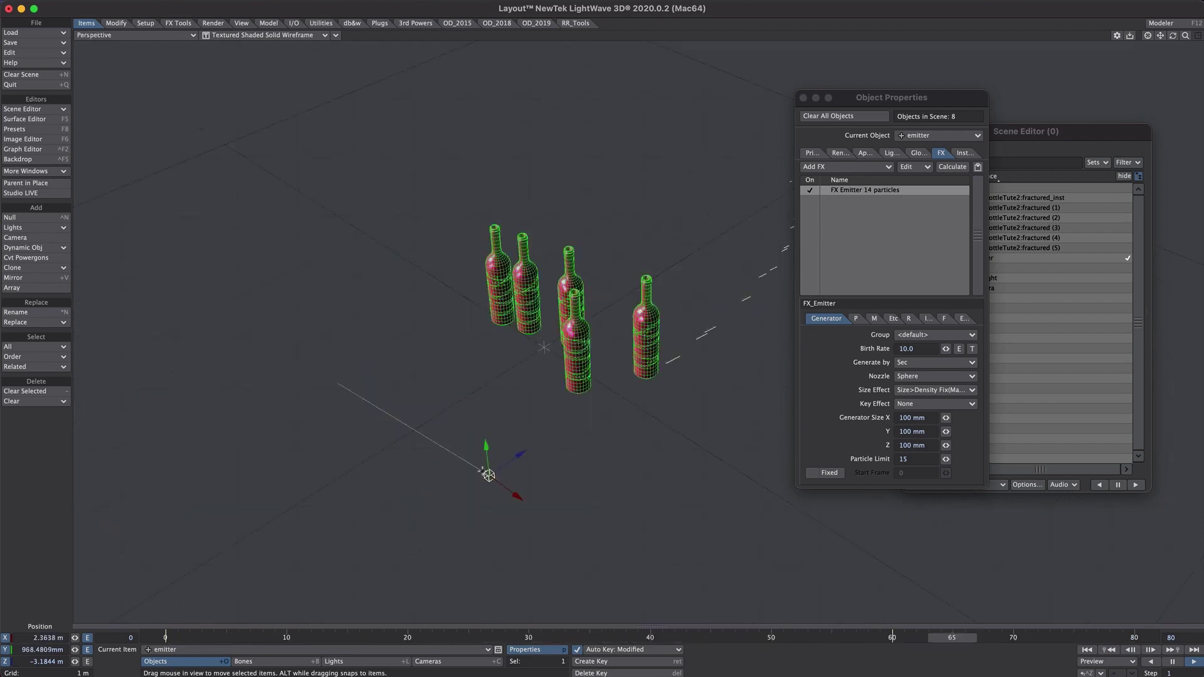
Set the particle emitter's Parent Motion to 0% so that particles ignore the null's movement
left_click(893, 319)
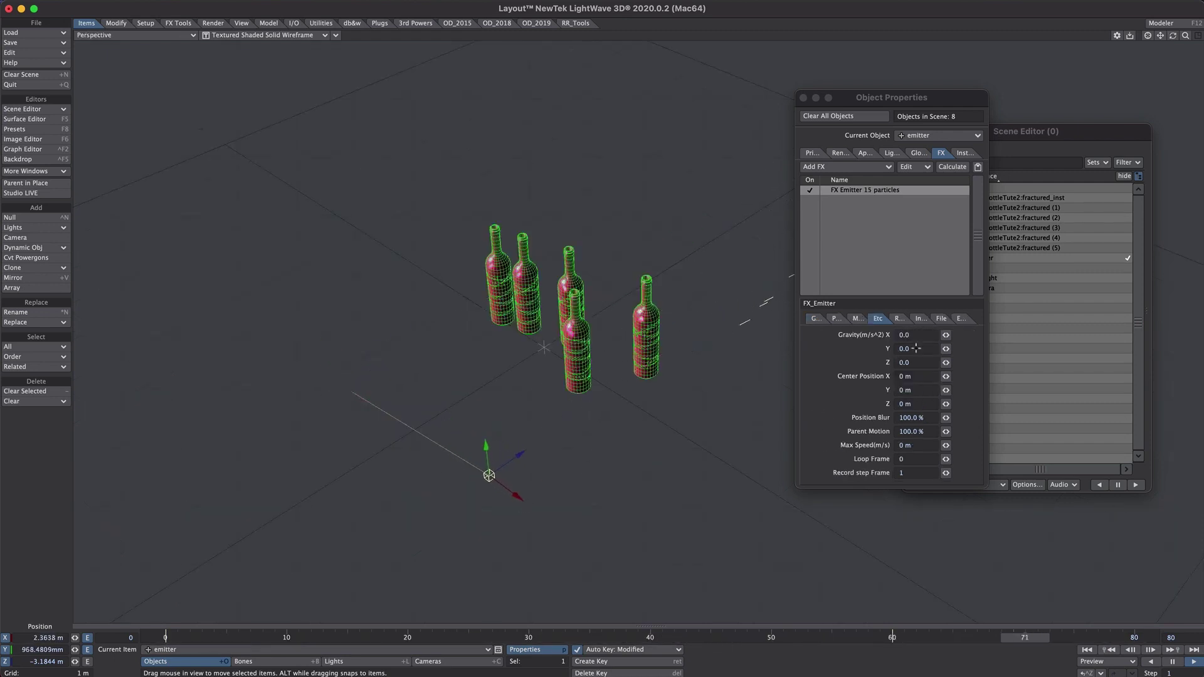
type("0")
key("Tab")
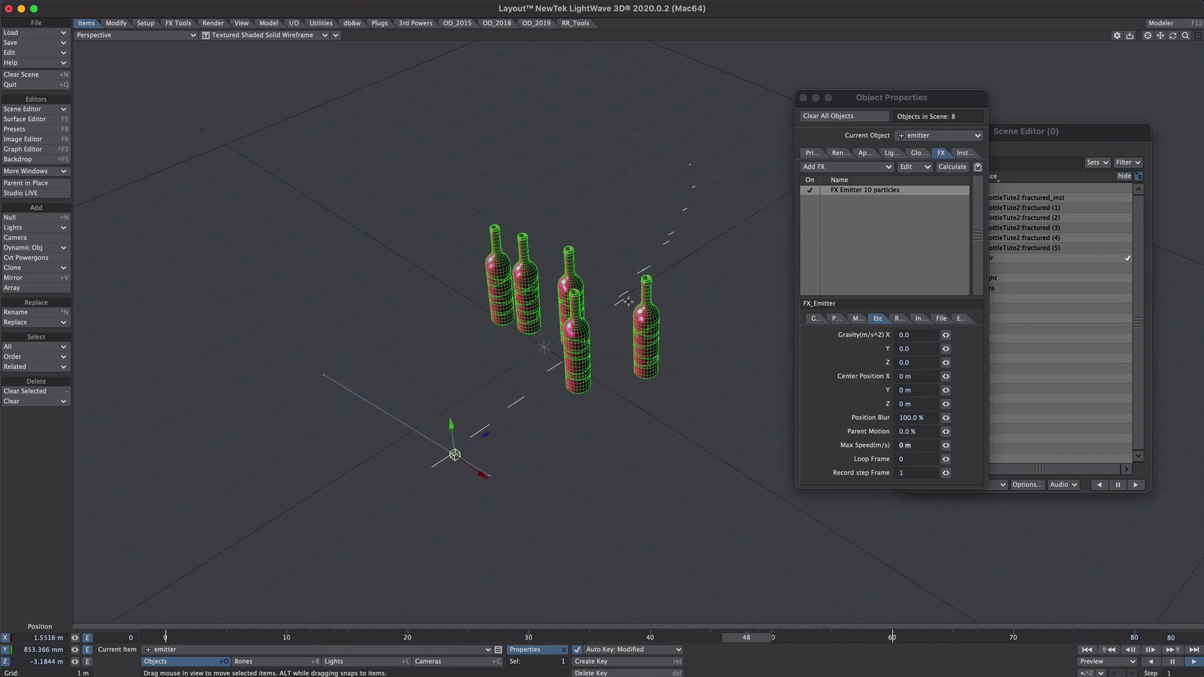
Set both the explosion and vibration speeds of the particle emitter to 1 m/s to scatter the particles
left_click(859, 318)
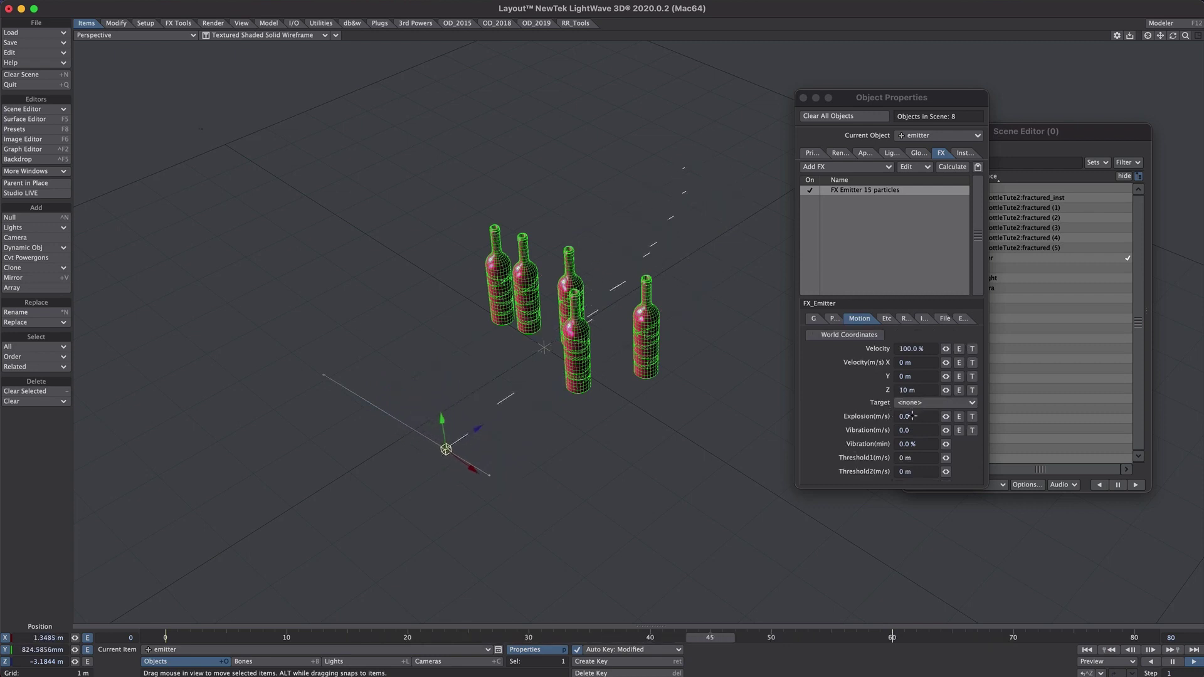
type("1")
key("Tab")
type("1")
key("Tab")
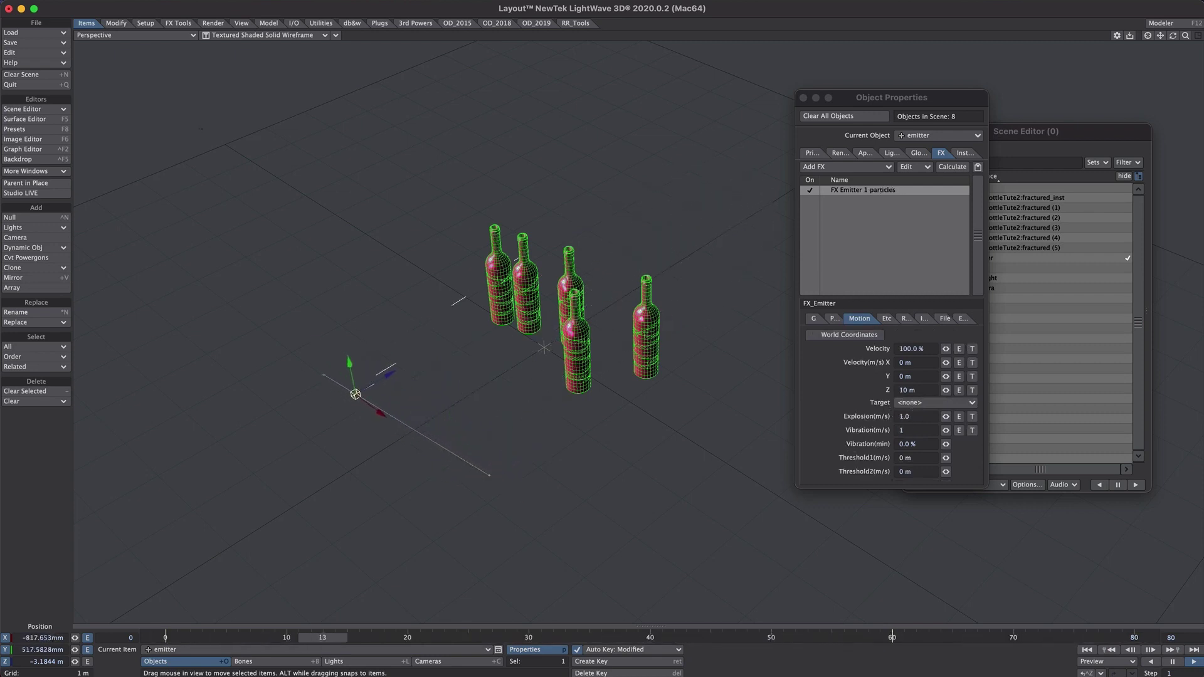
key("Return")
Set the life time of the emitter's particles to 20 frames
key("2")
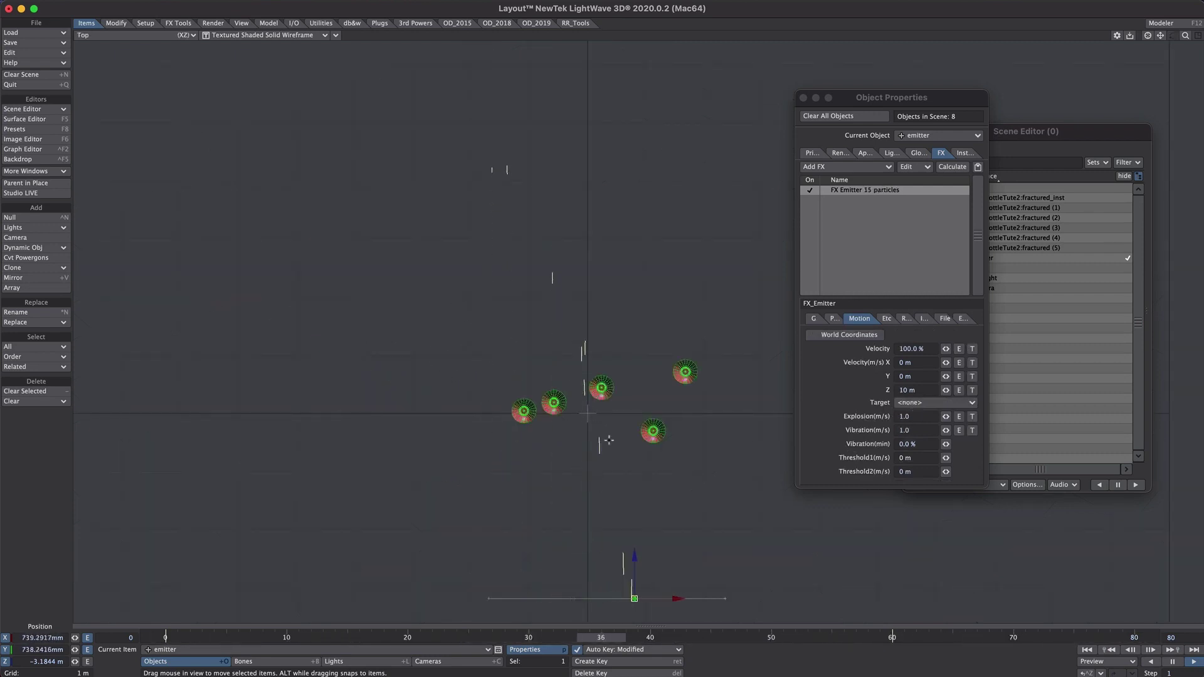
key("Tab")
key("Tab")
scroll(588, 427, "down", 1)
left_click_drag(589, 427, 486, 381, "alt")
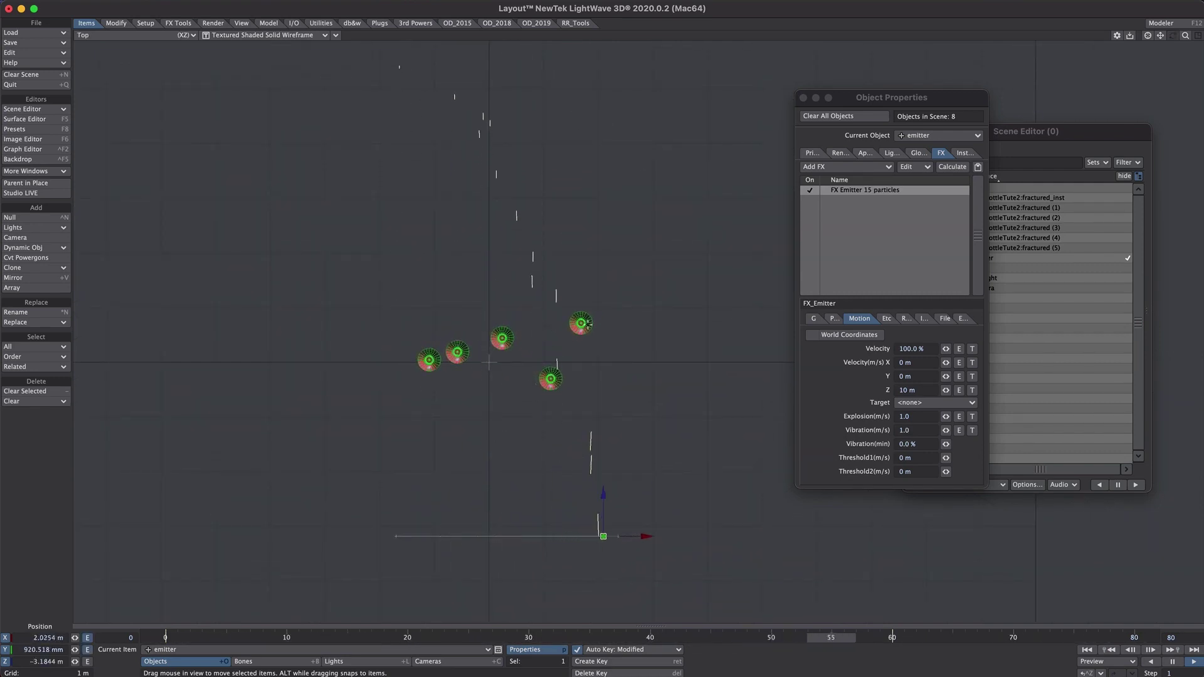
left_click(834, 318)
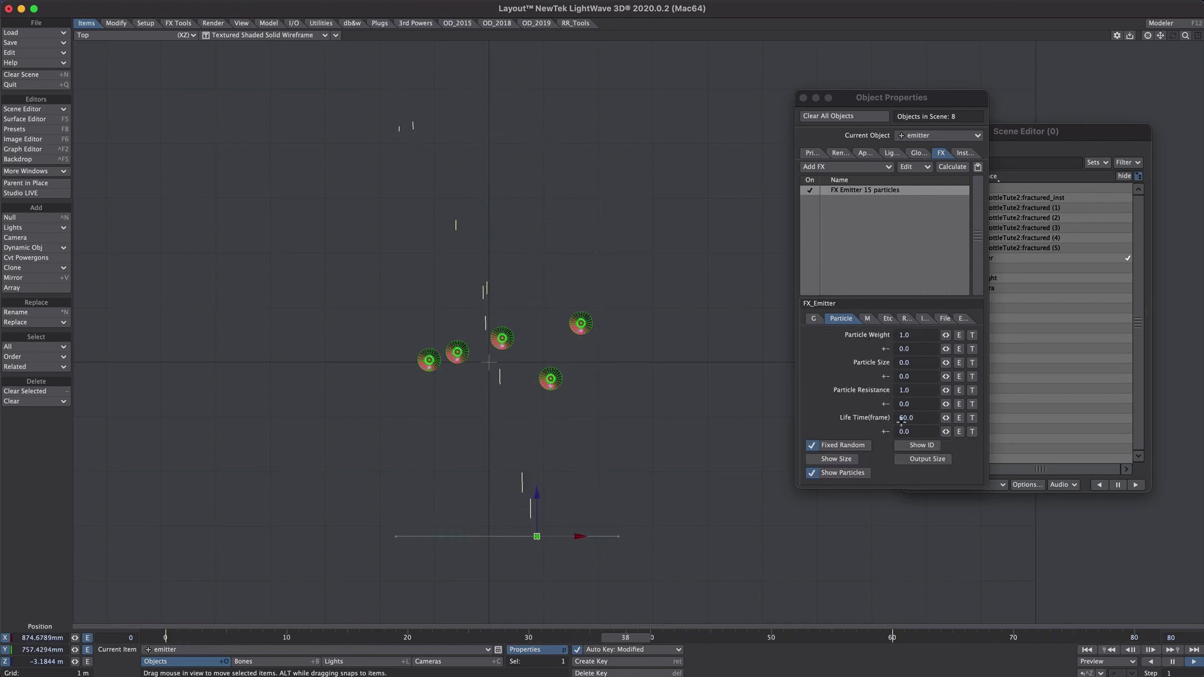
type("20")
key("Tab")
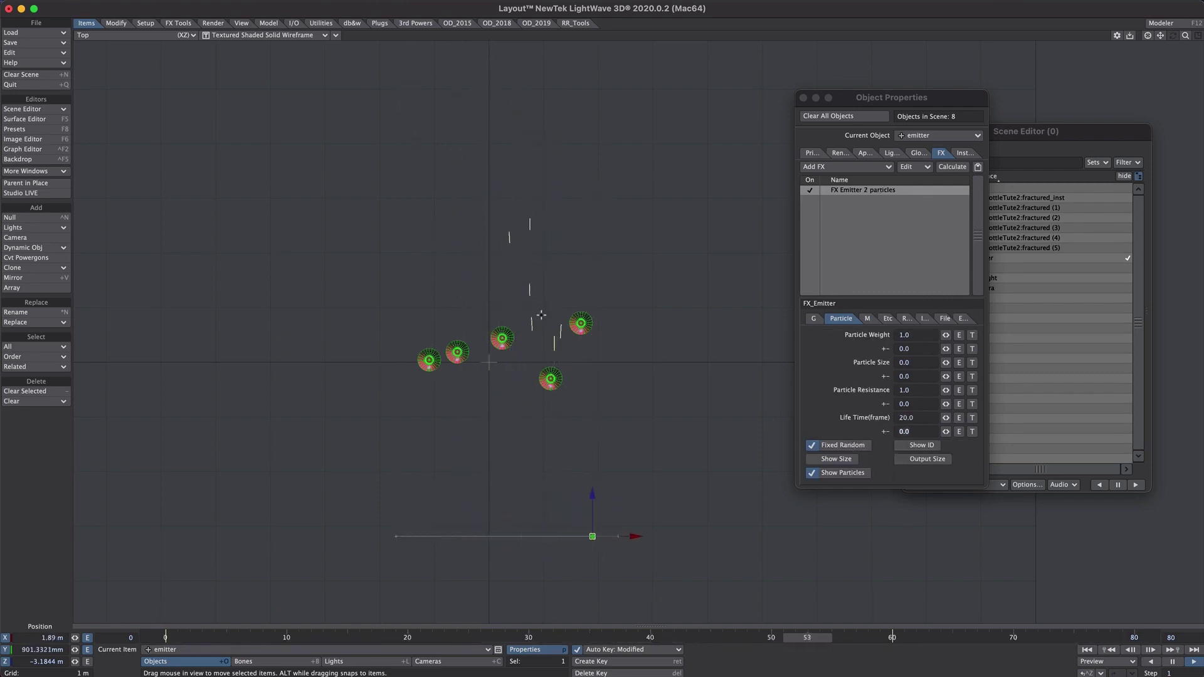
Set the particle emitter's Z velocity to 20 m
left_click(867, 318)
left_click_drag(916, 389, 885, 392)
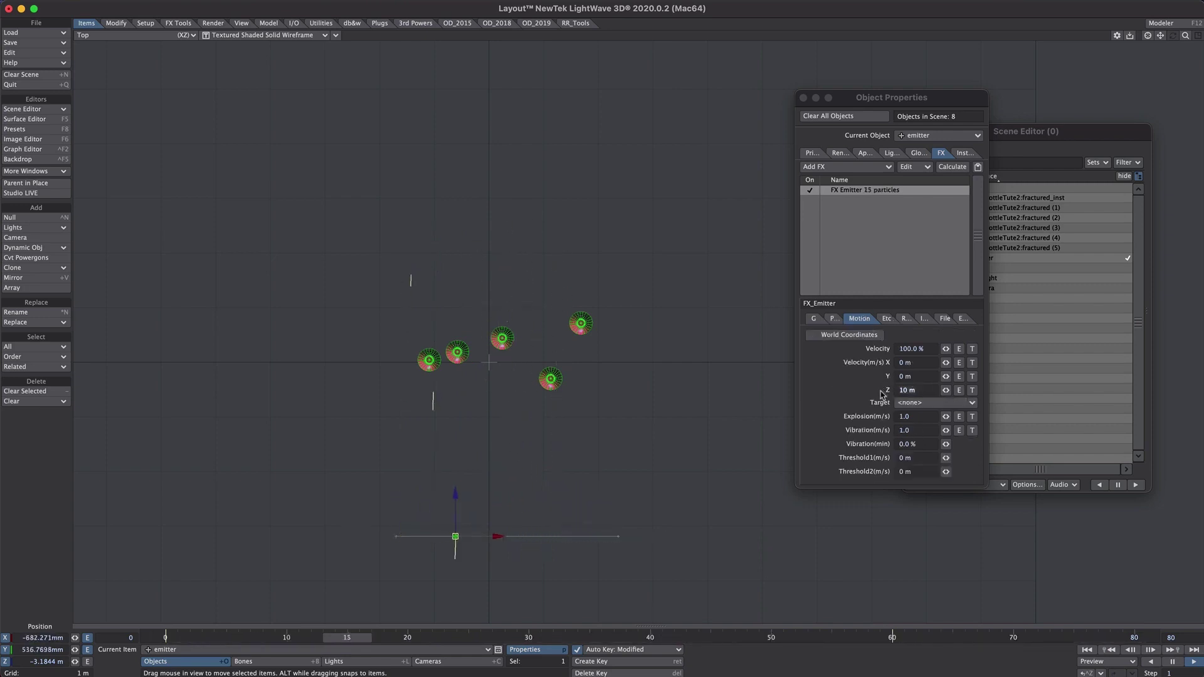
type("20")
key("Tab")
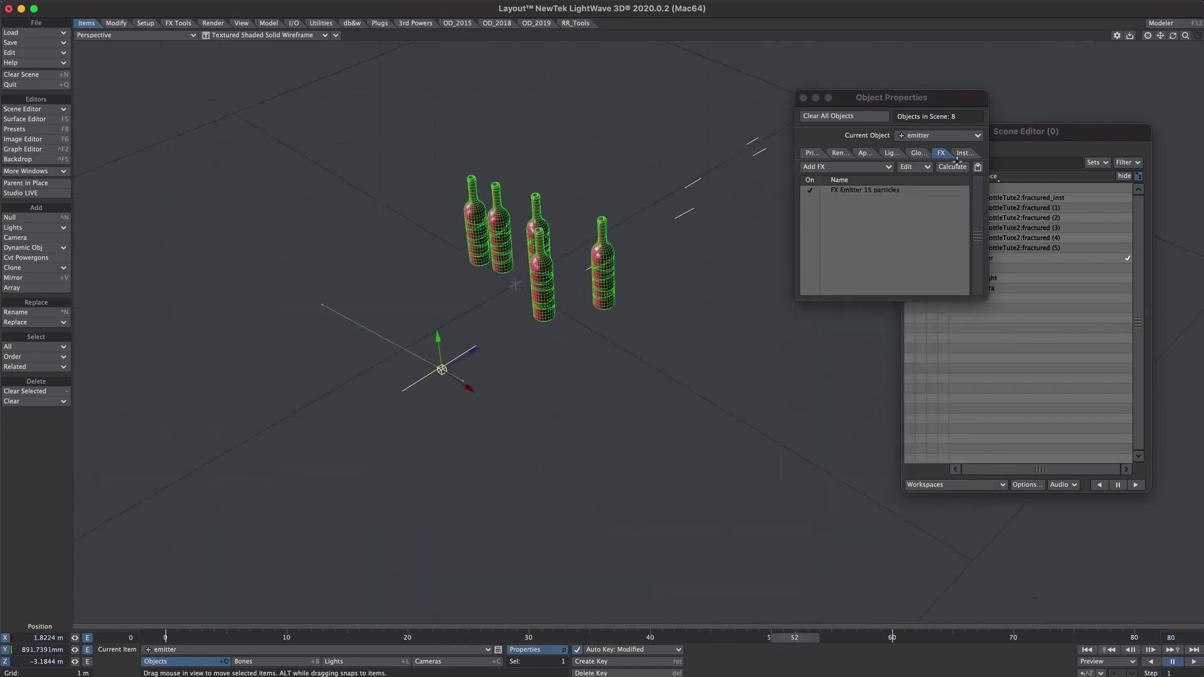
Add an Instance Generator to the emitter and open its settings
left_click(963, 153)
left_click(843, 167)
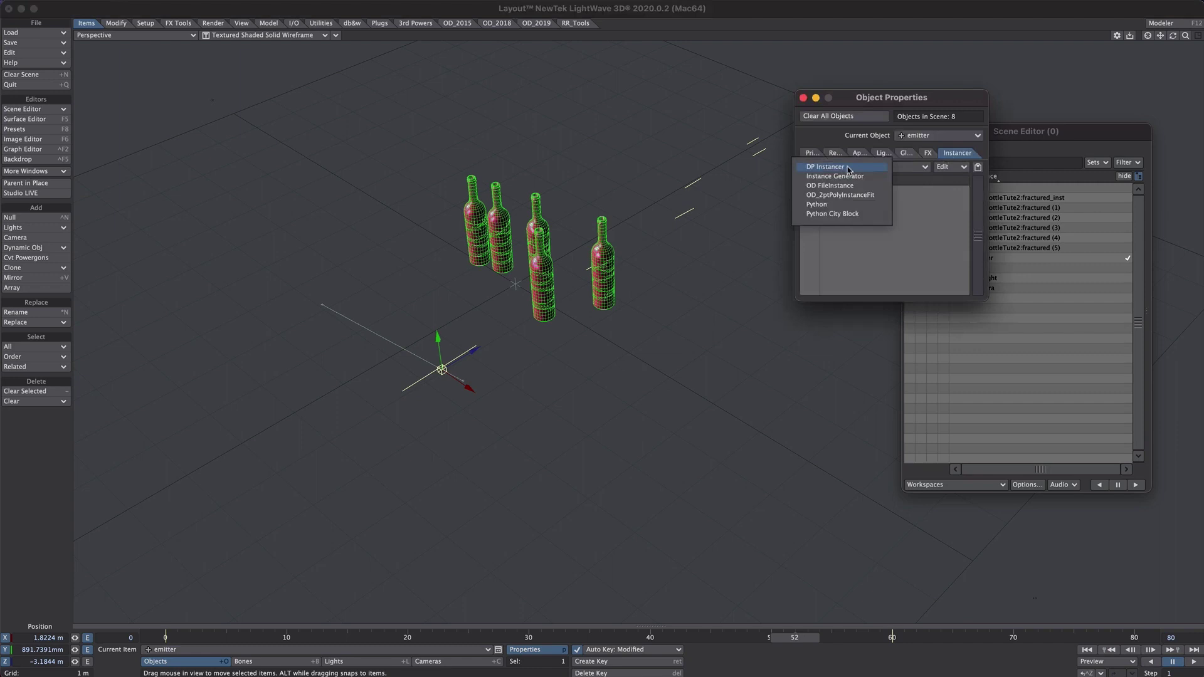
left_click(853, 177)
double_click(878, 193)
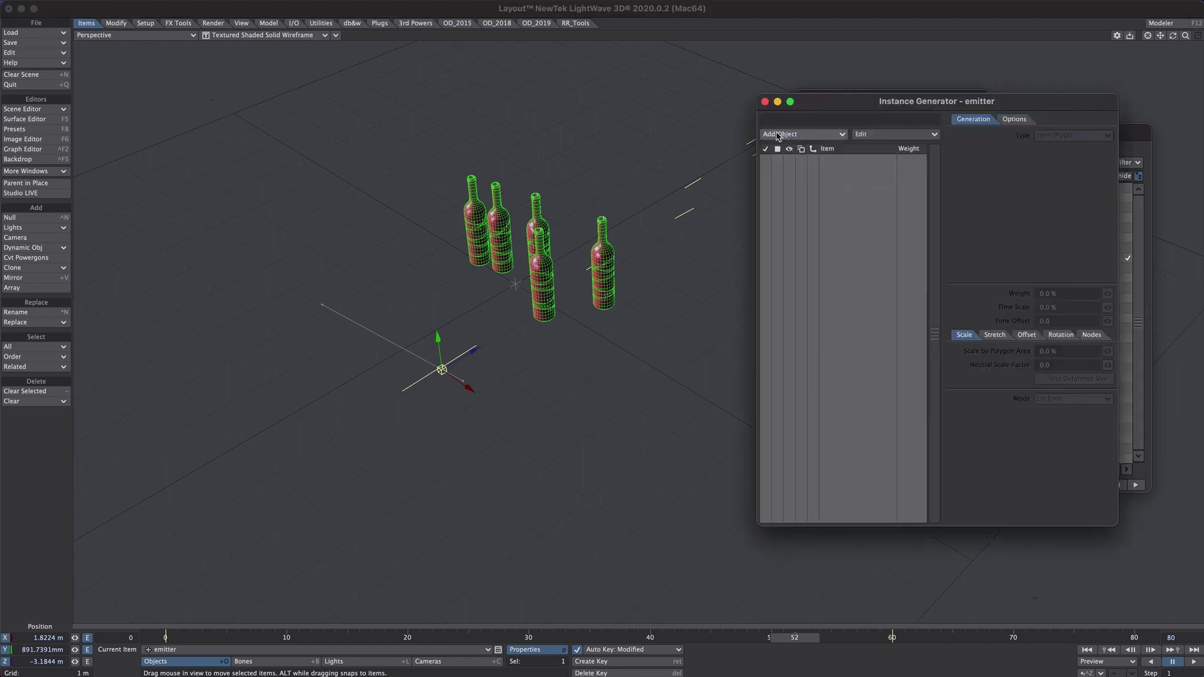
Add the bullet object to the emitter's instance generator and switch its viewport display to textured
left_click(790, 137)
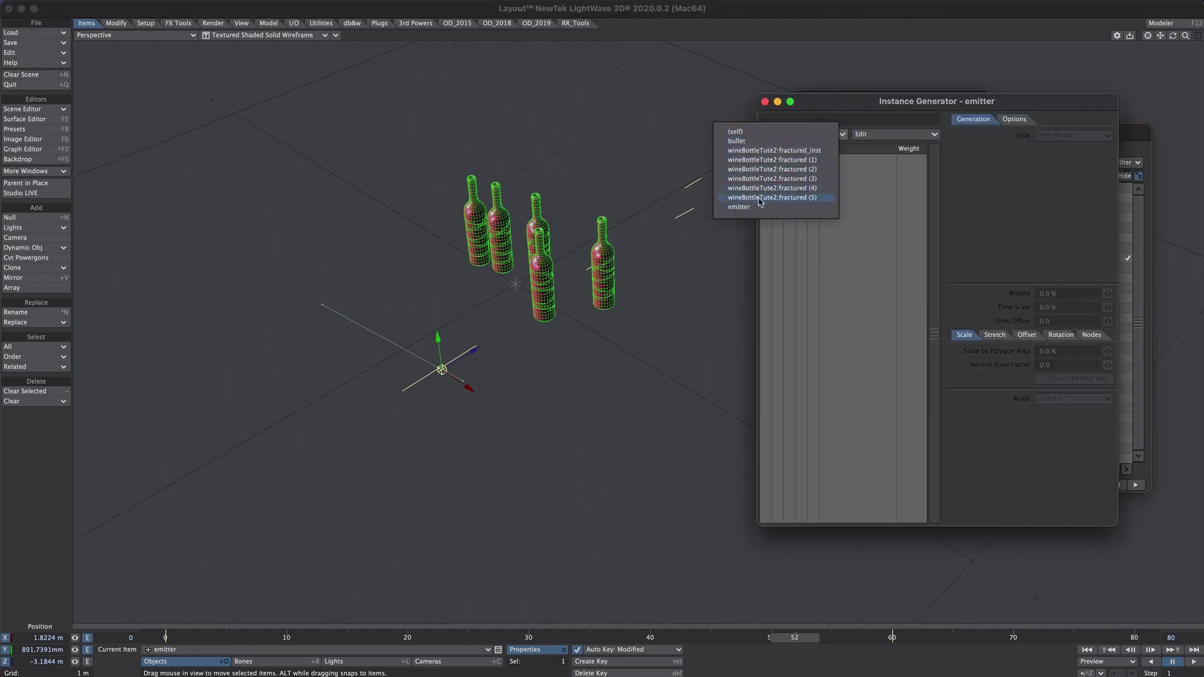
left_click(742, 141)
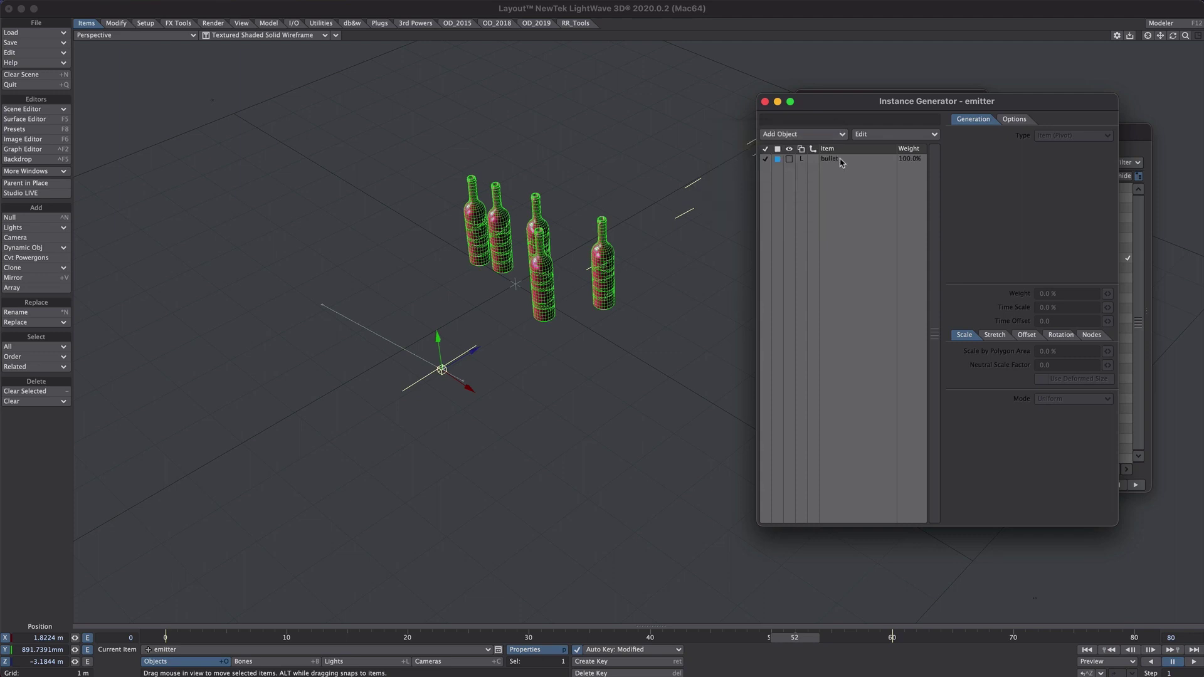
left_click(841, 163)
left_click(792, 161)
left_click(796, 199)
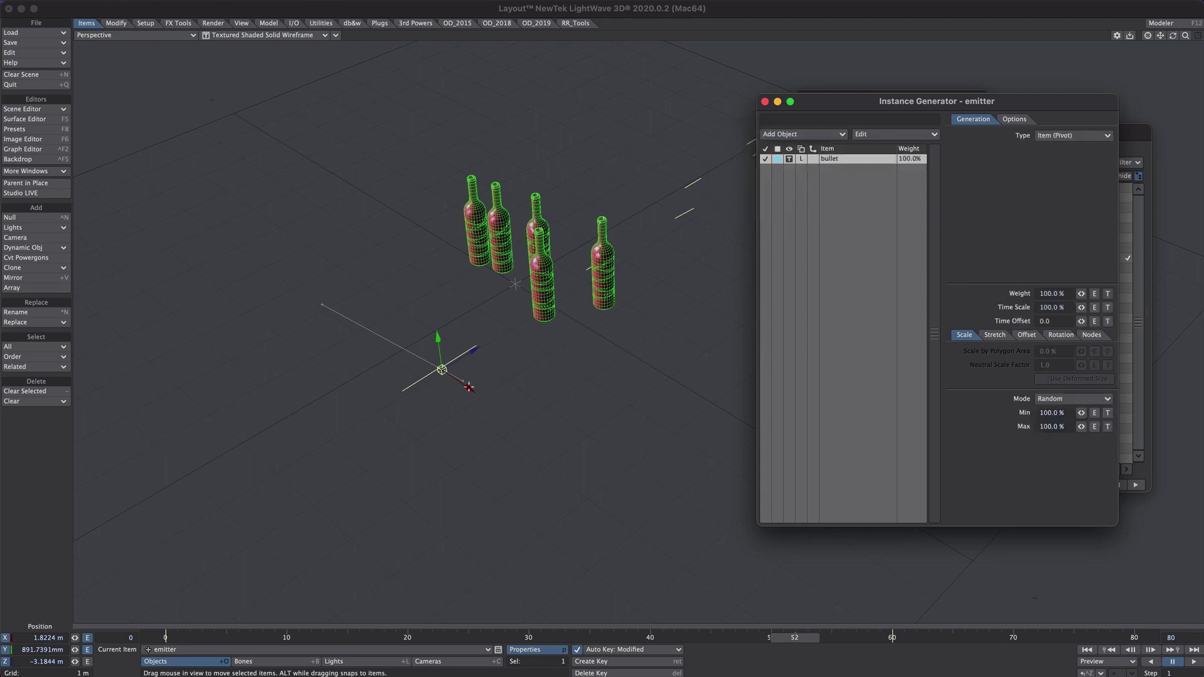
Generate the bullet instances on Particles and set their uniform scale to 150%
left_click(1066, 136)
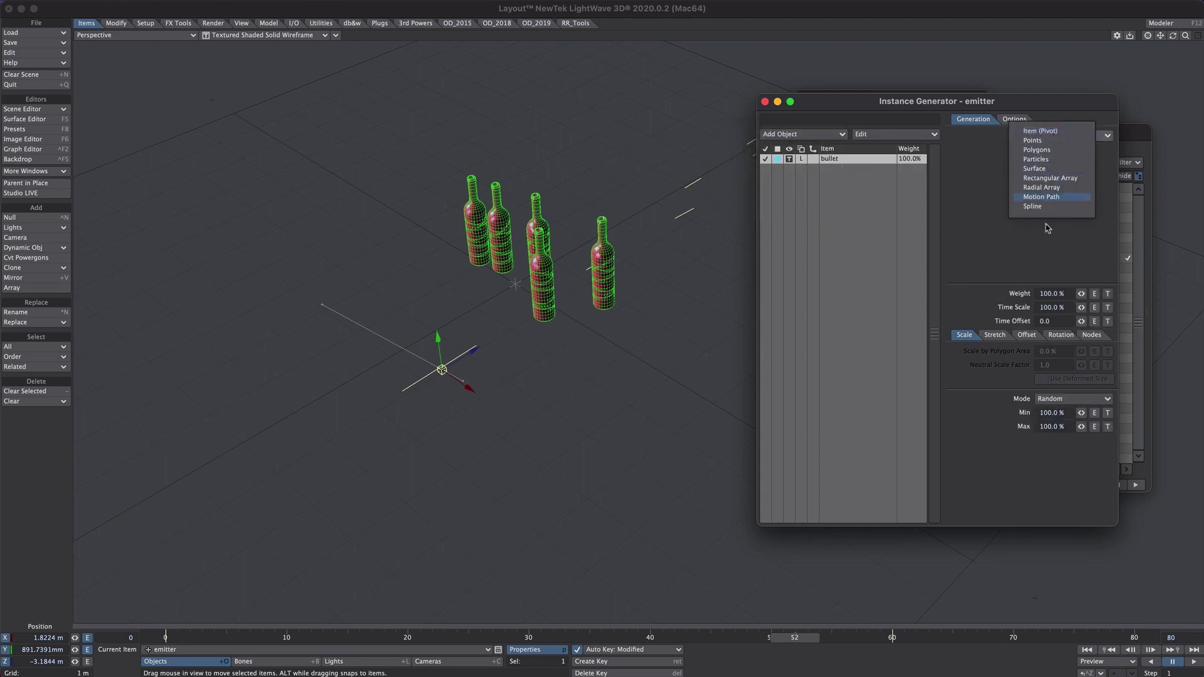
left_click(1044, 162)
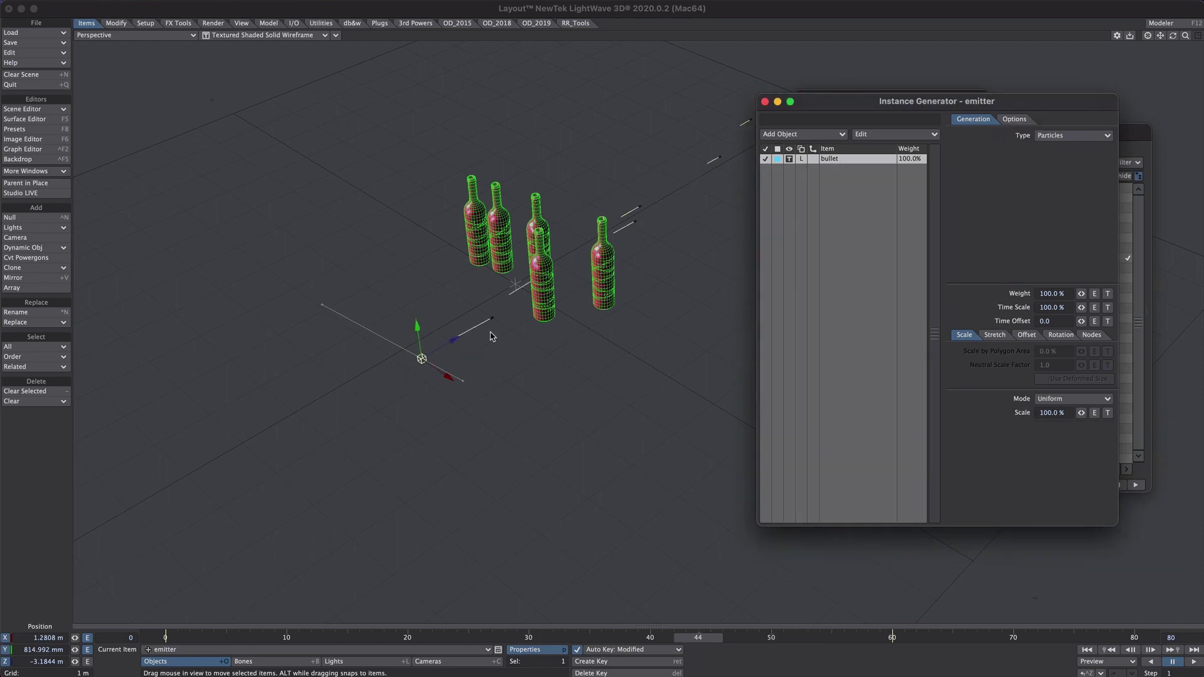
left_click(1044, 413)
type("1")
left_click(469, 628)
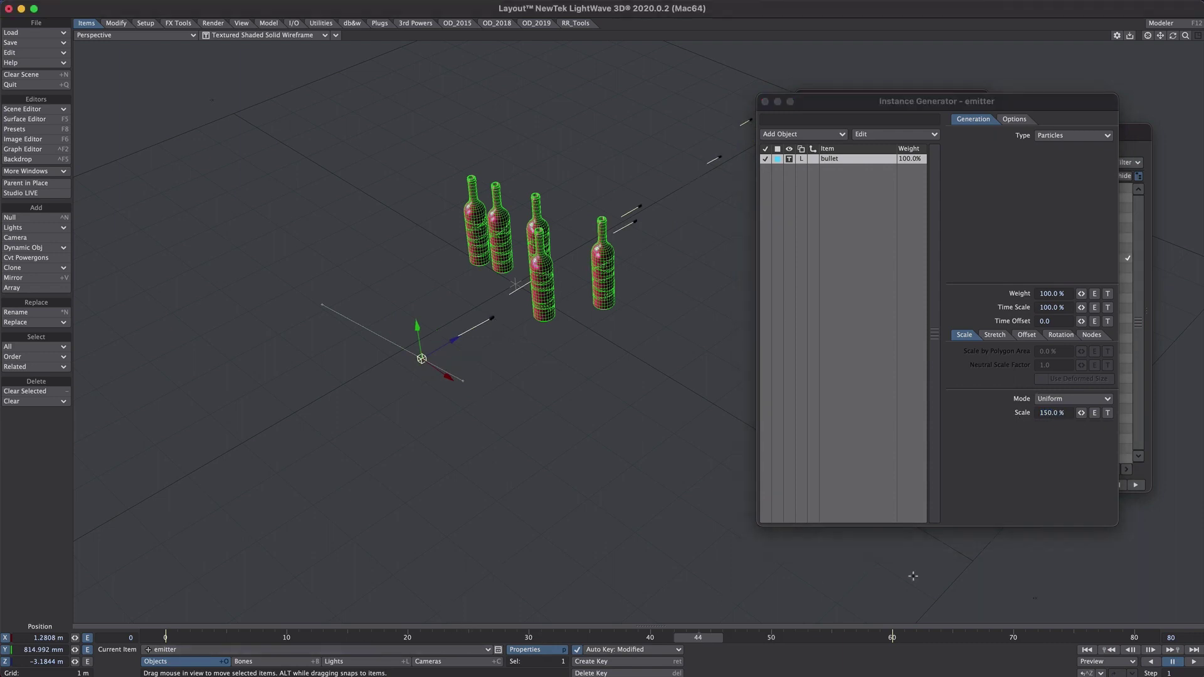
Play back the animation to check the bullet instances, stop it, and close the instance generator and object properties
left_click(1088, 651)
left_click(1193, 663)
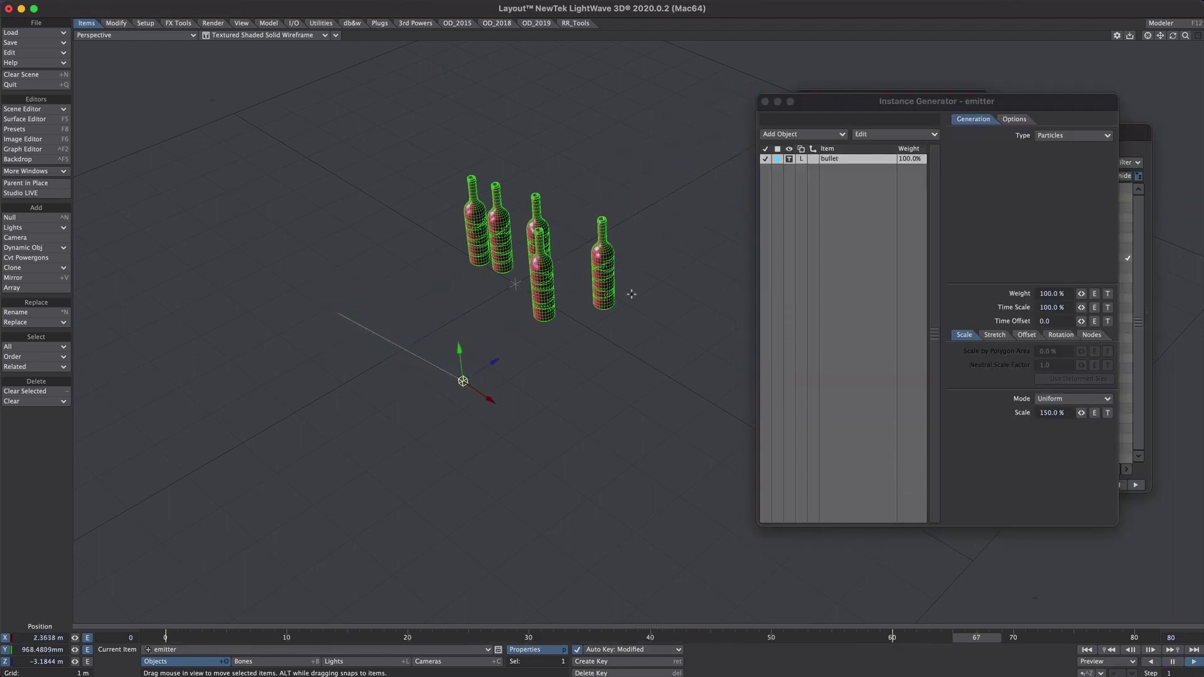
left_click(1173, 662)
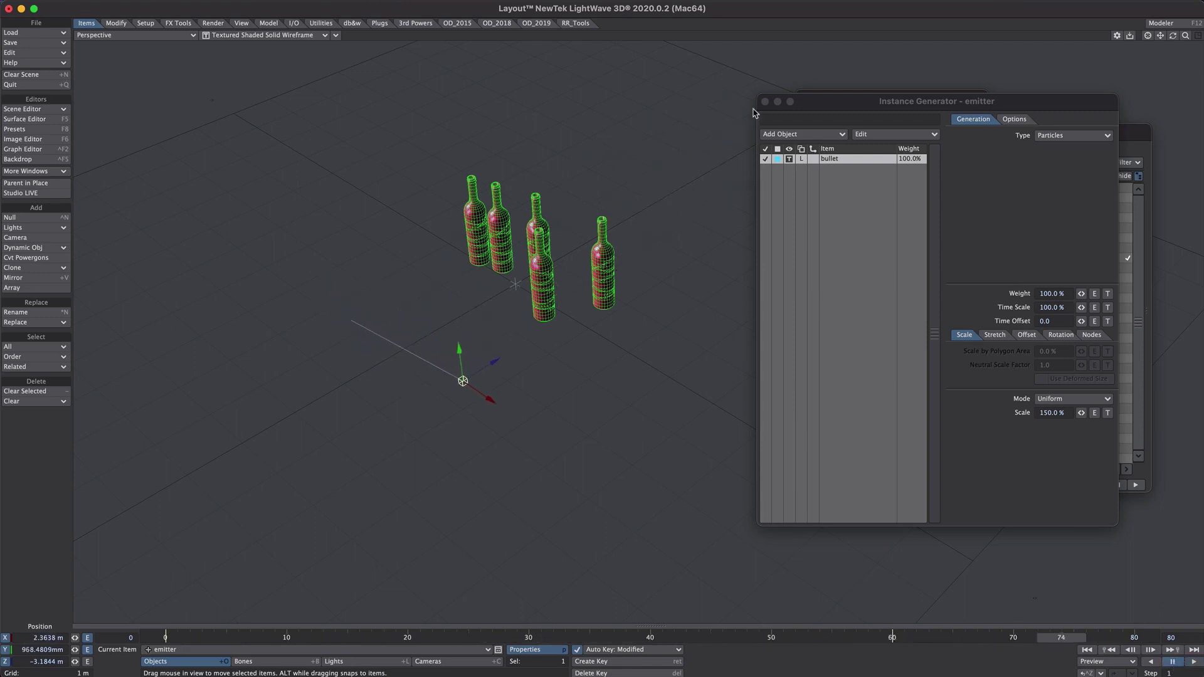
left_click(766, 103)
left_click(804, 98)
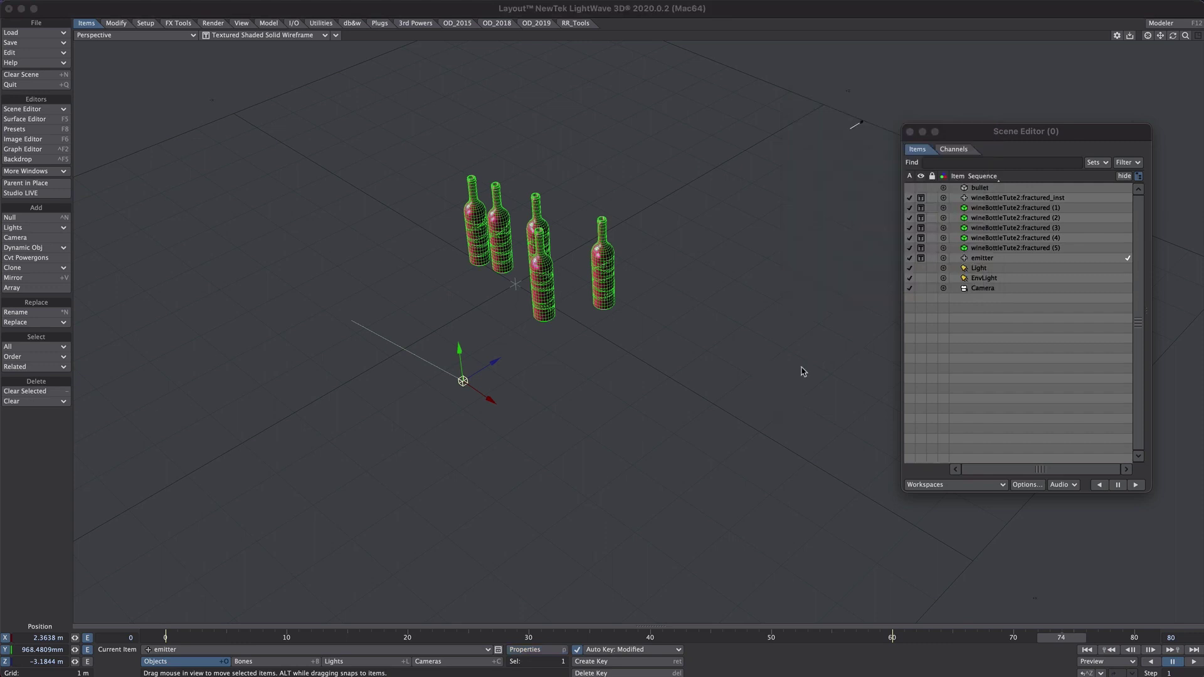
Delete the wineBottleTute2:fractured_inst object from the scene
left_click(1029, 199)
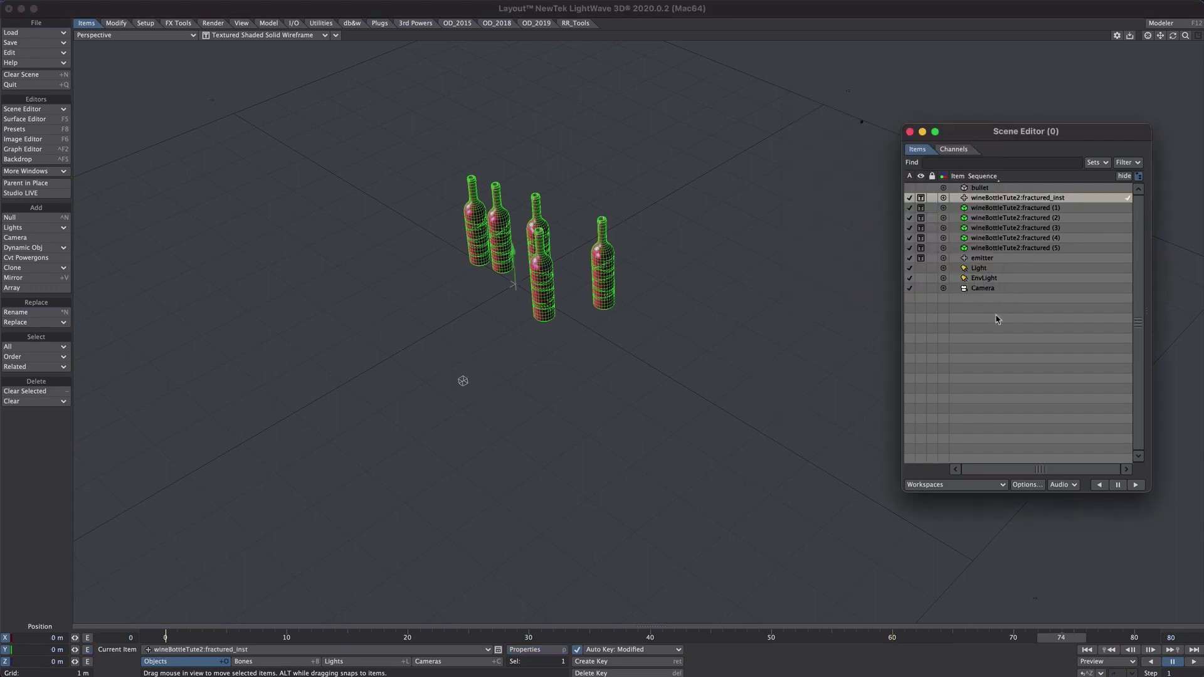
key("minus")
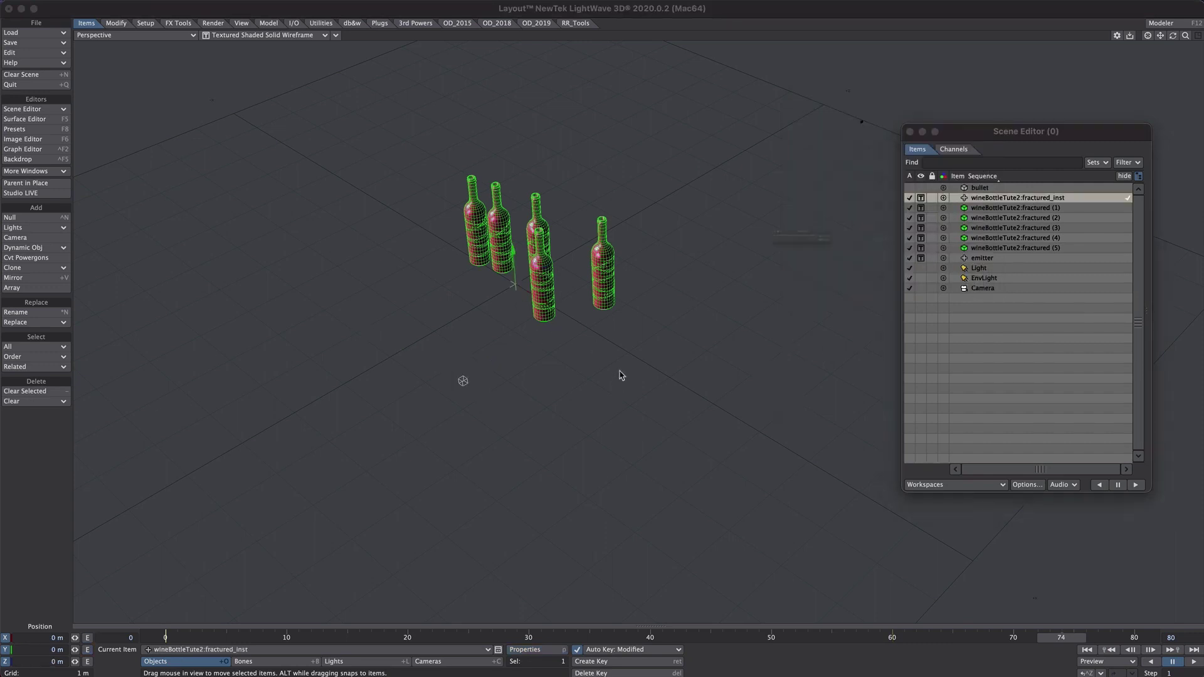
left_click(894, 237)
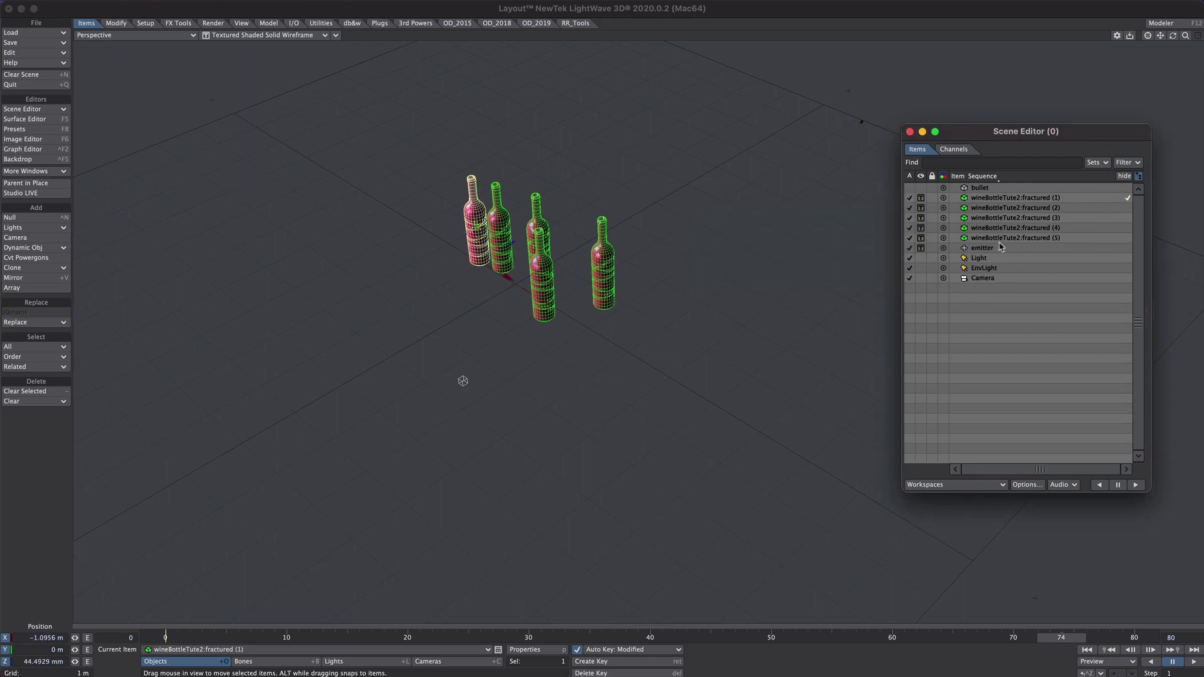
Create a null object named IMPACT and give it the colour Red
key("ctrl+n")
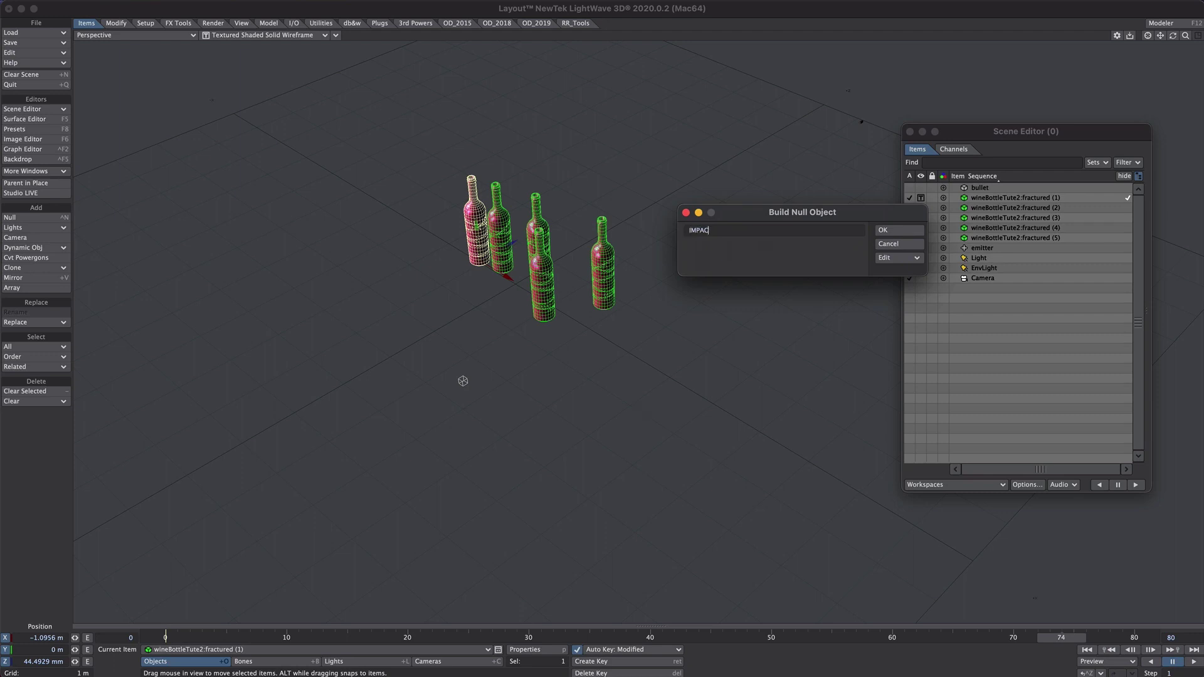
key("Return")
right_click(966, 258)
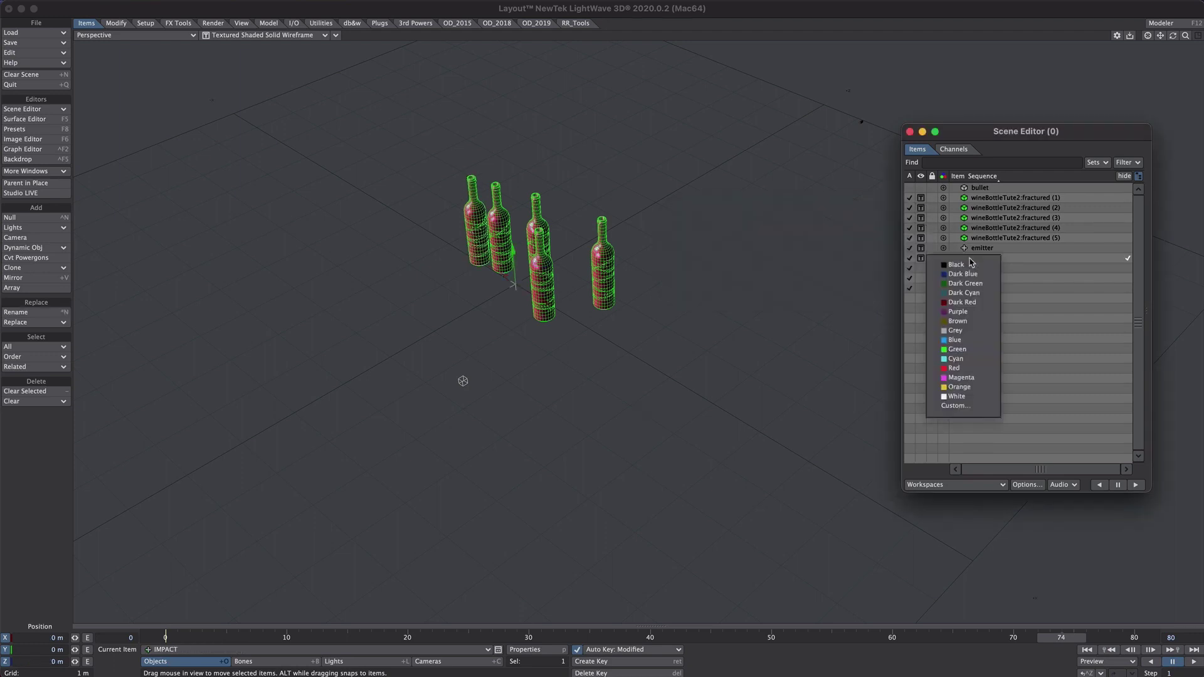
left_click(955, 368)
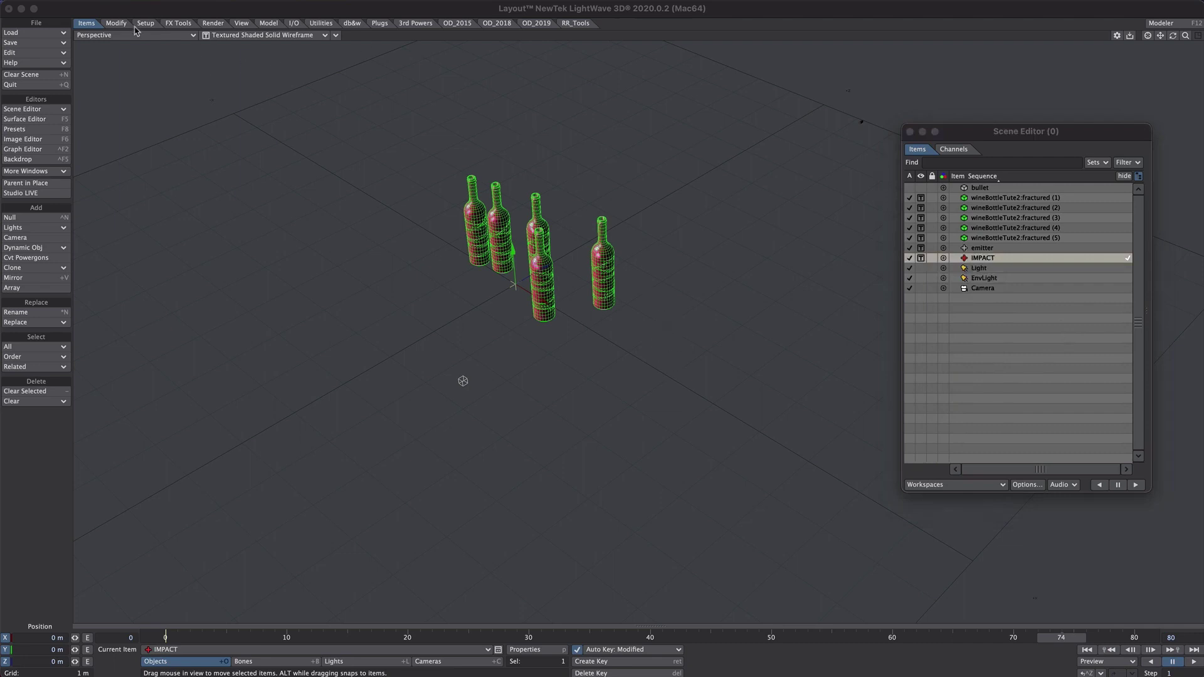
left_click(322, 23)
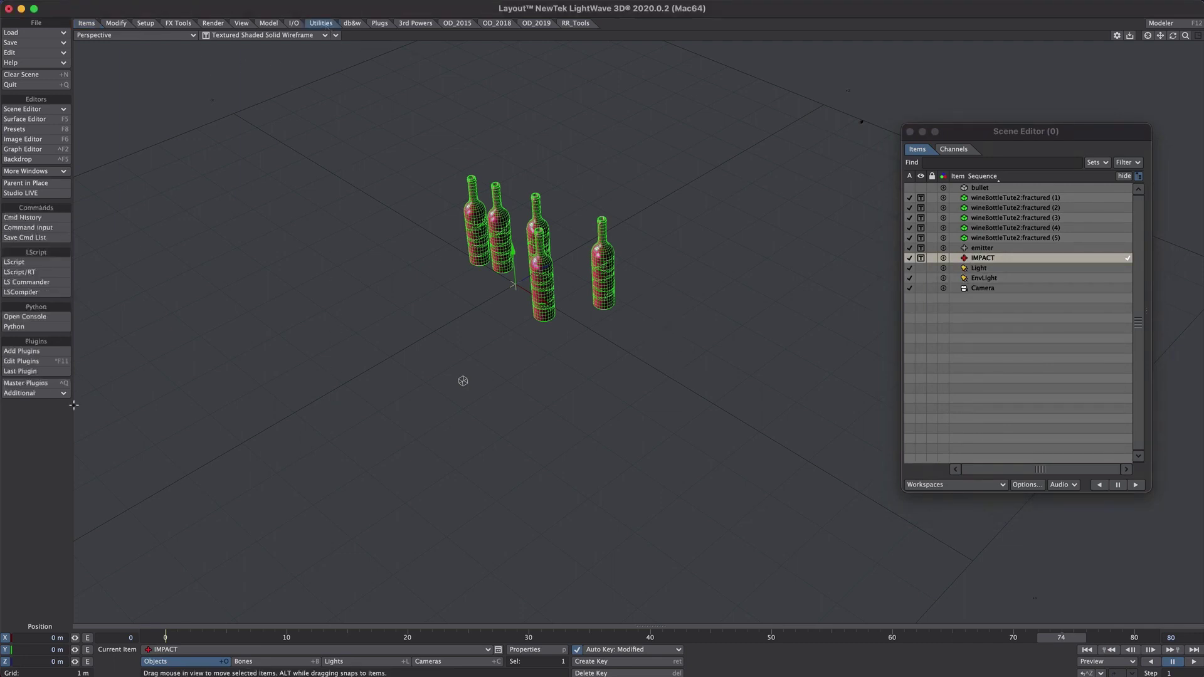
left_click(46, 396)
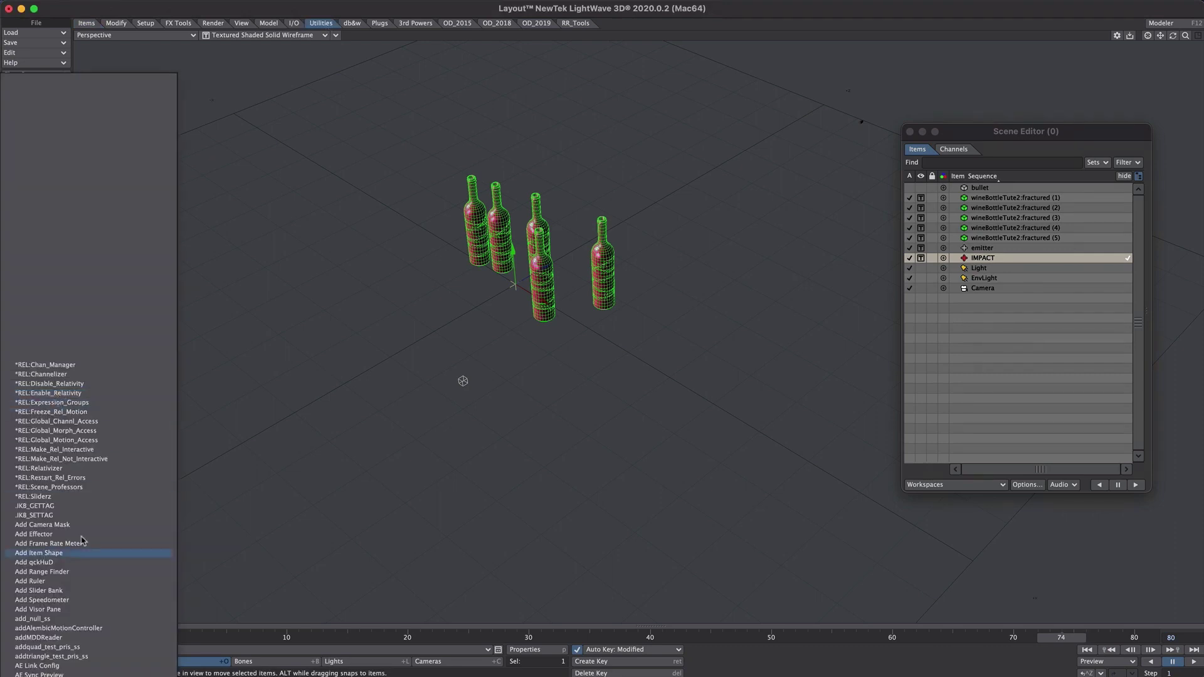
left_click(475, 440)
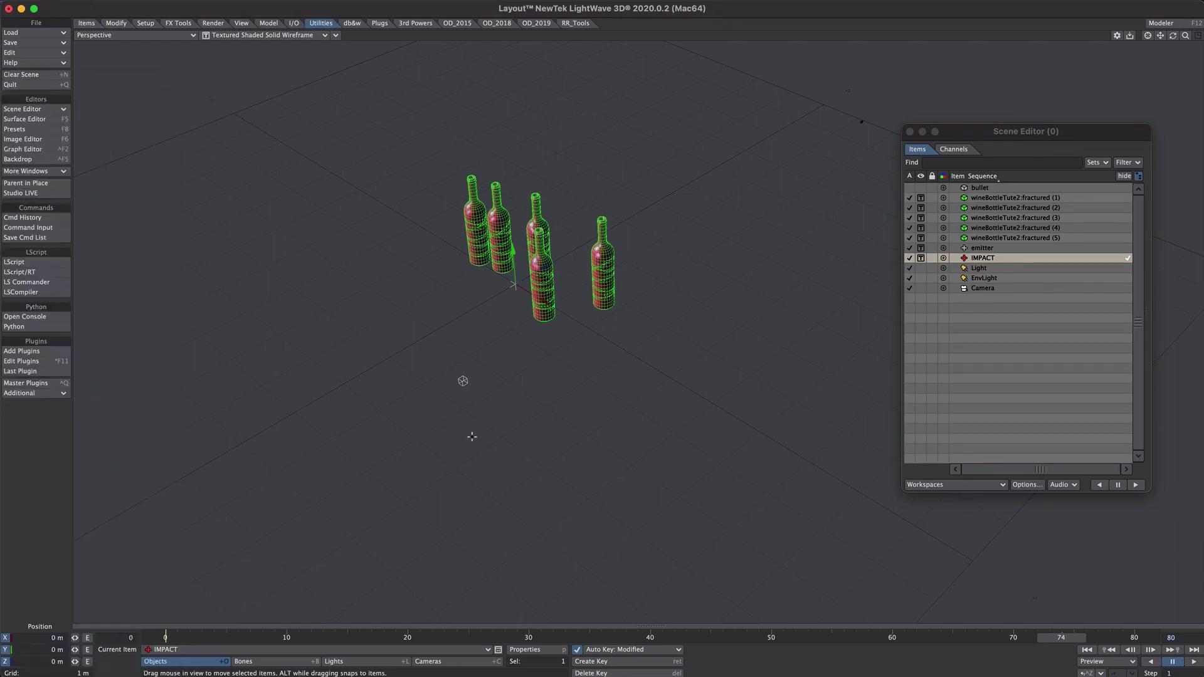
Run FX_Linker to link clones of the IMPACT null to the emitter's particles, and re-sort the scene items by sequence
key("Tab")
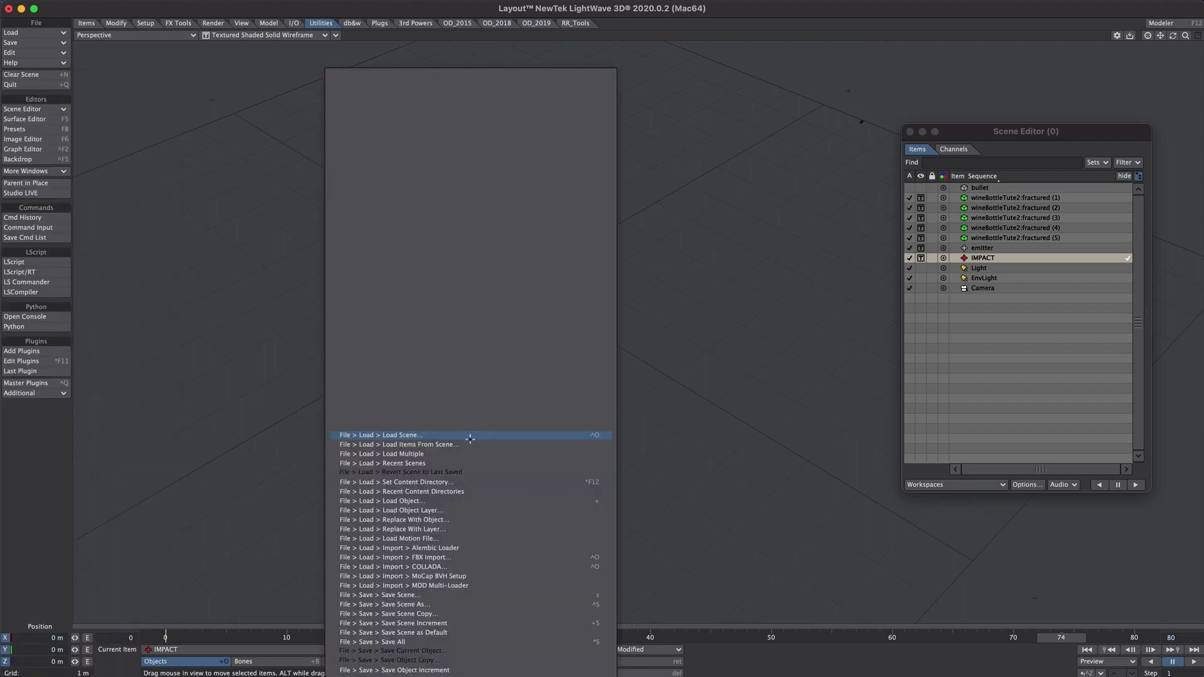
type("FX_")
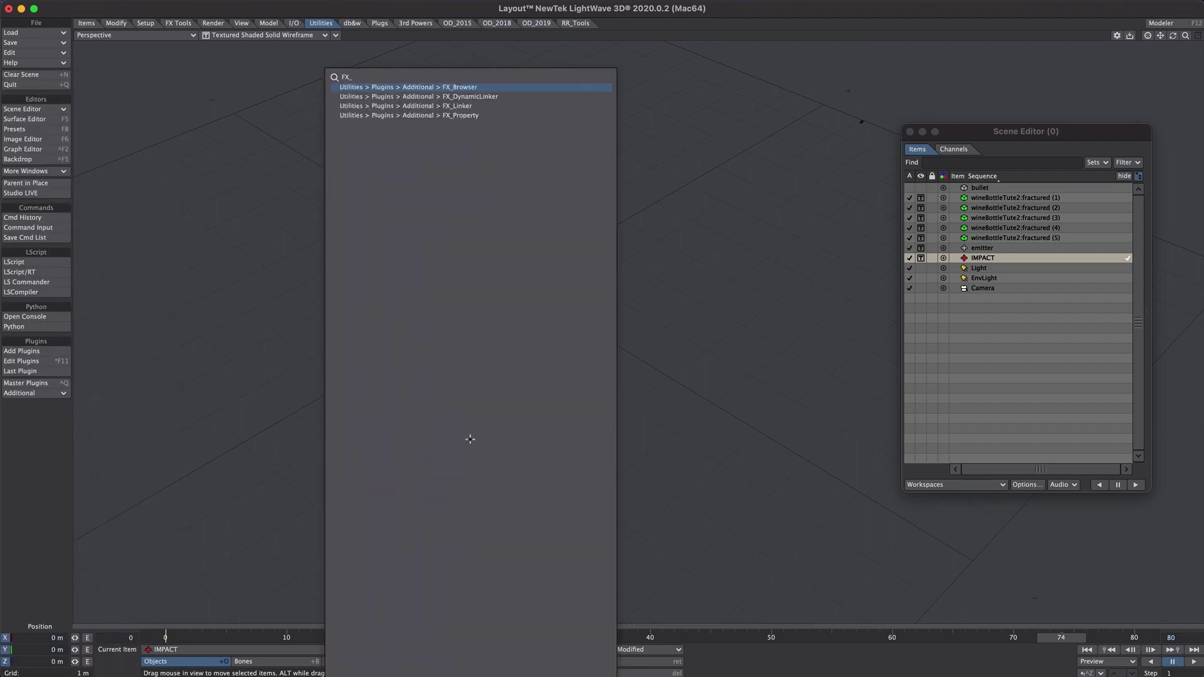
left_click(465, 106)
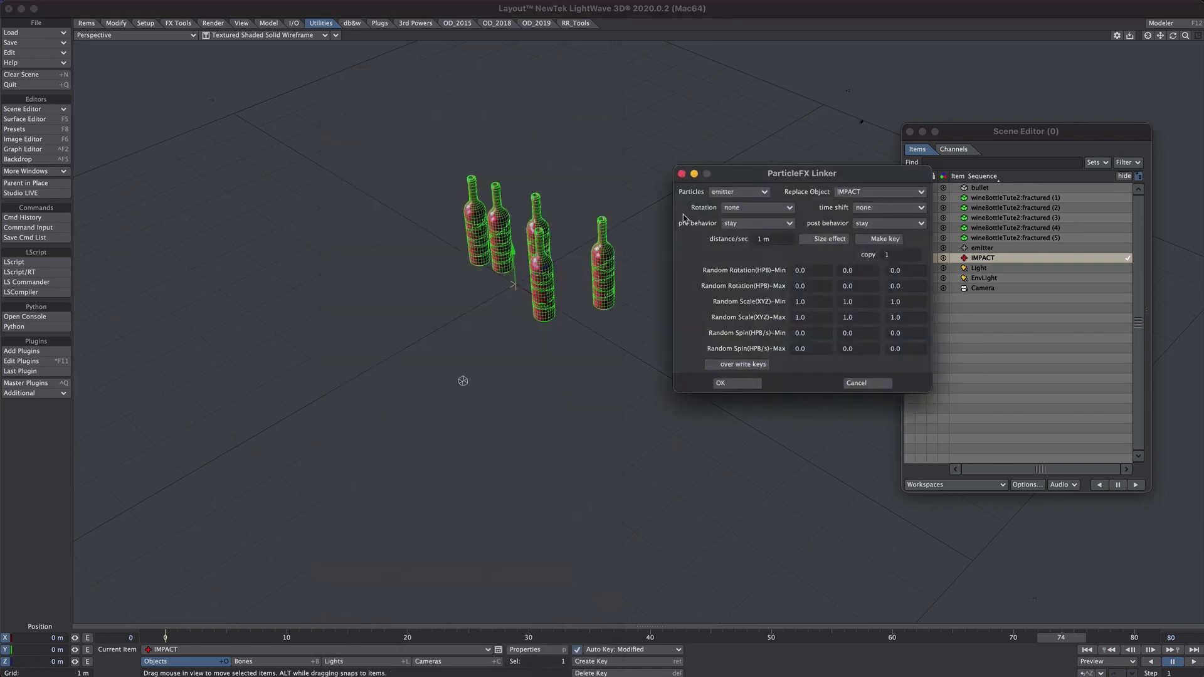
left_click(751, 194)
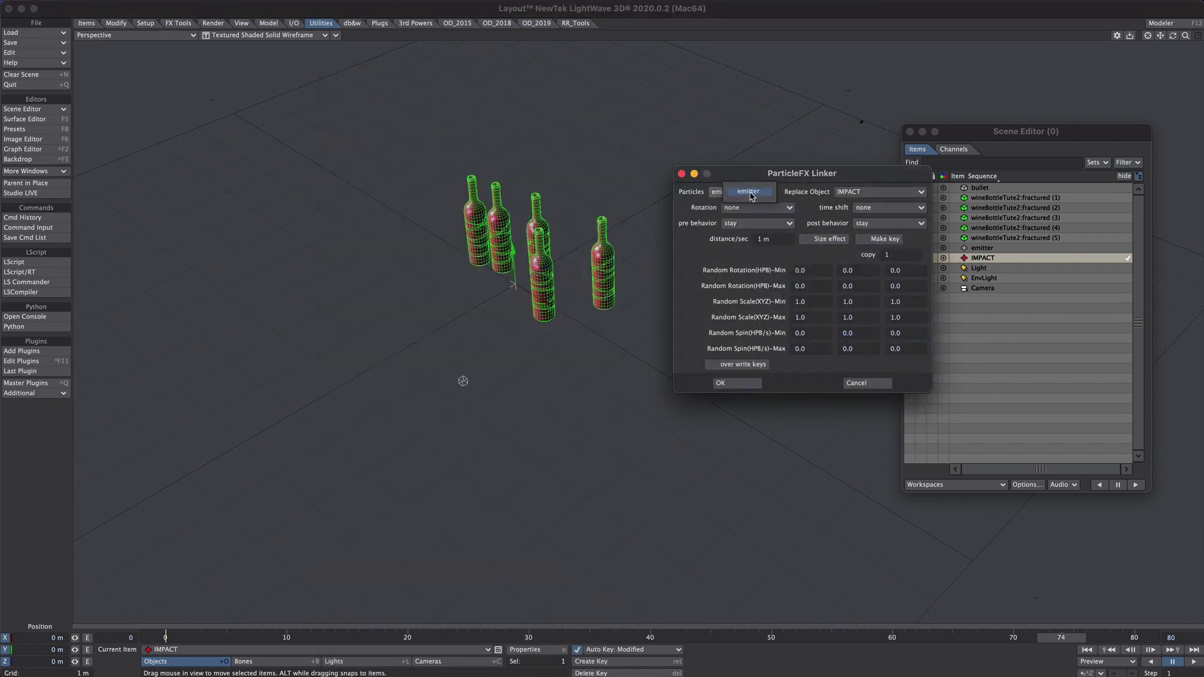
left_click(752, 197)
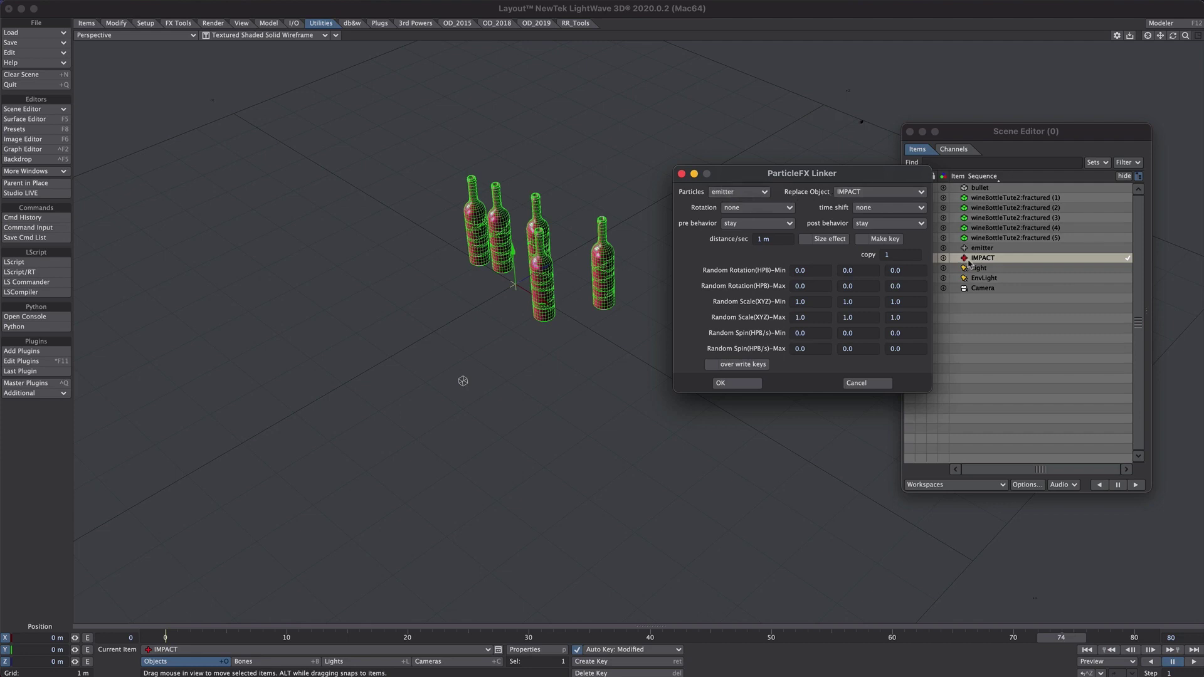
left_click(886, 193)
left_click(886, 191)
left_click(750, 384)
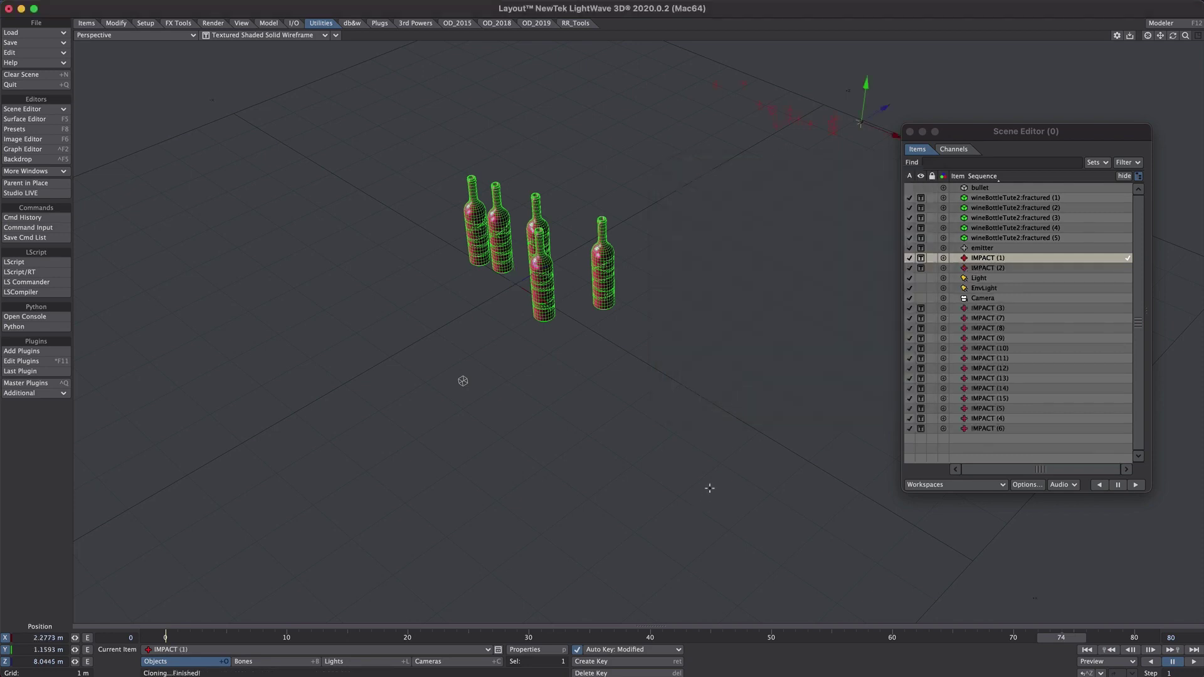
left_click(983, 176)
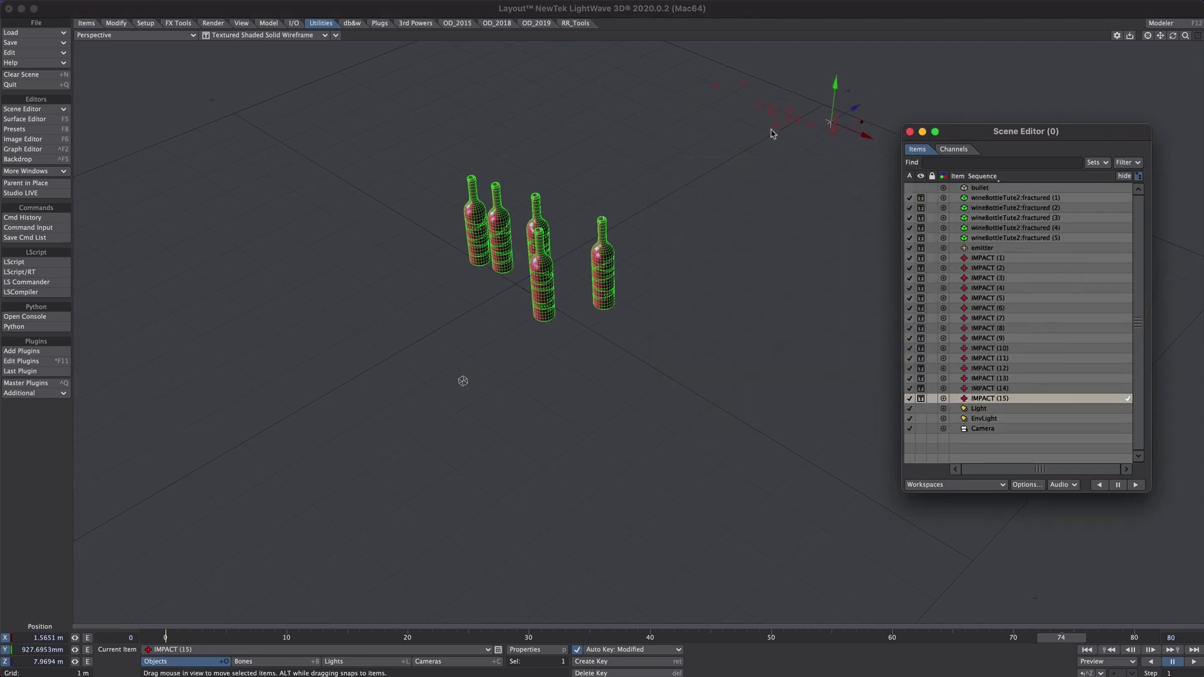
Scrub the timeline and examine the ParticleFX Link modifier settings on the IMPACT (15) null
left_click_drag(641, 638, 856, 494)
key("m")
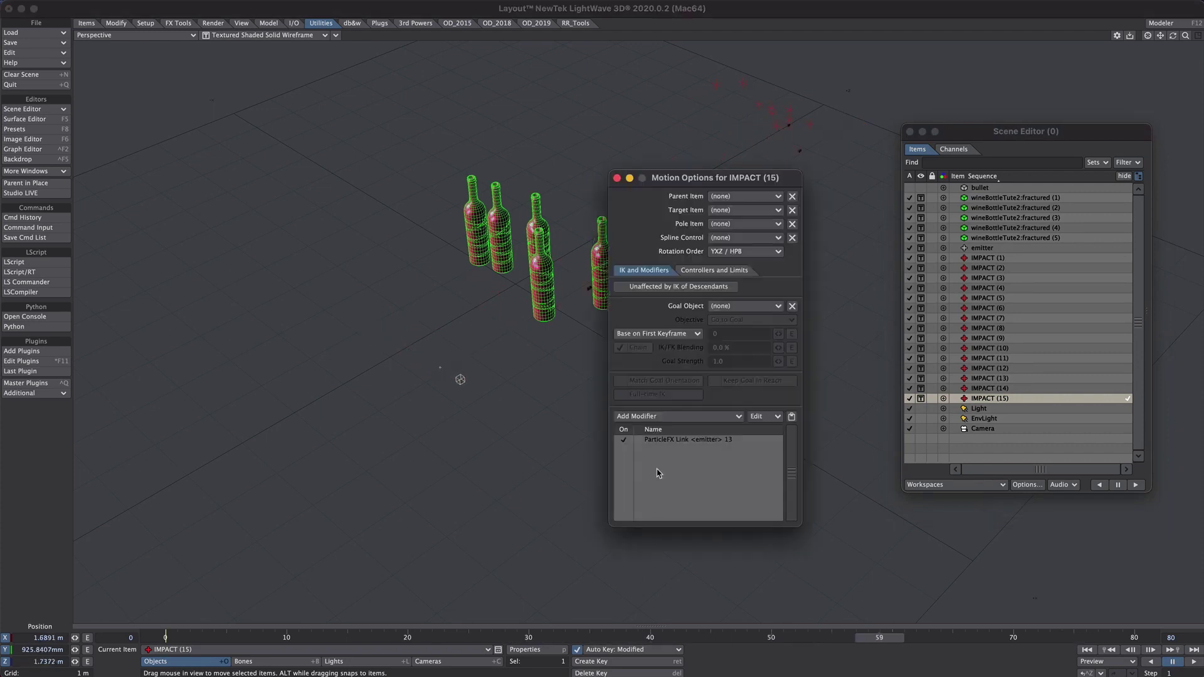
double_click(670, 440)
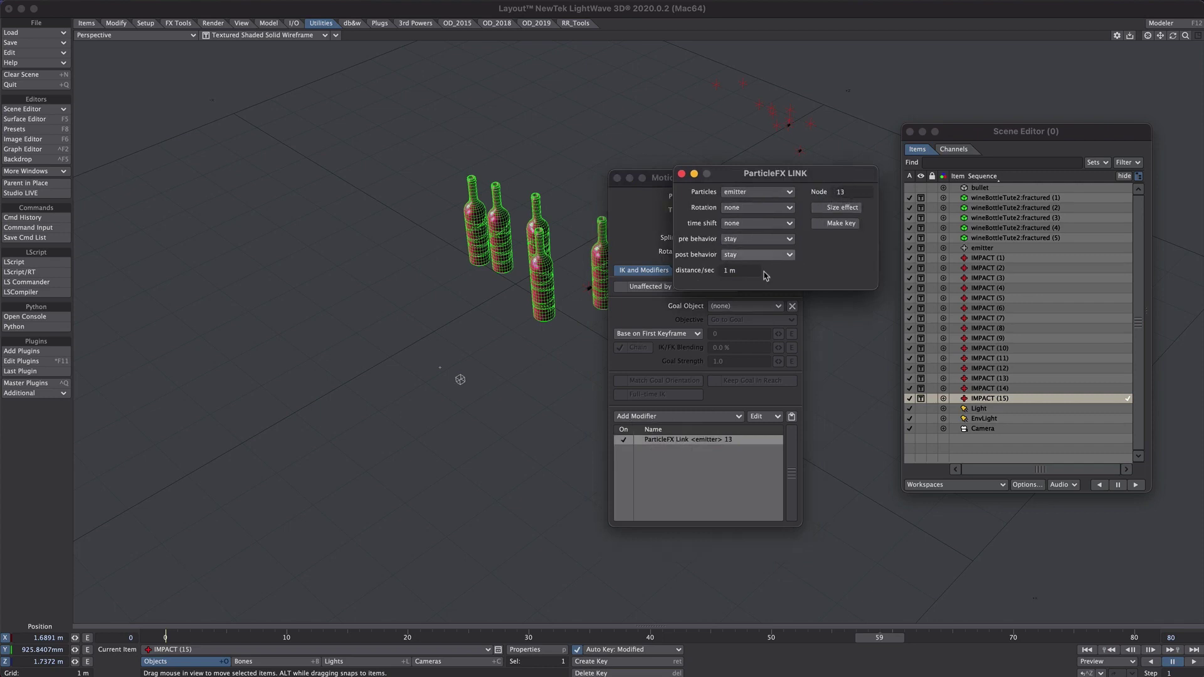
left_click(682, 173)
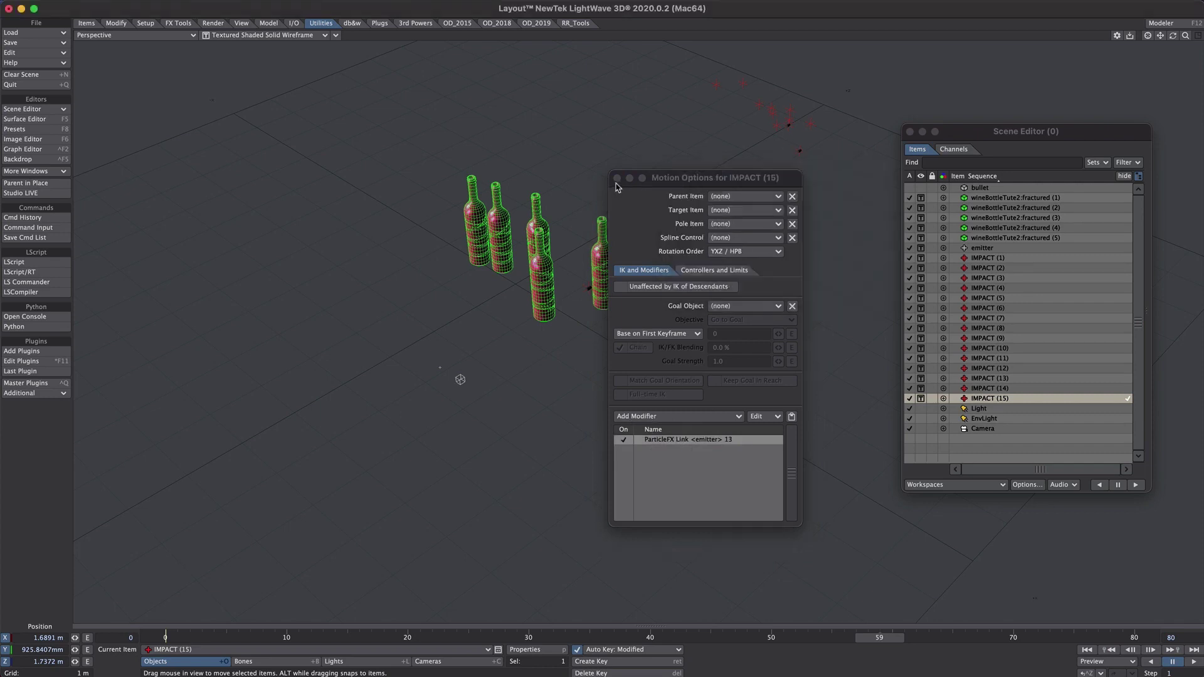
left_click(617, 178)
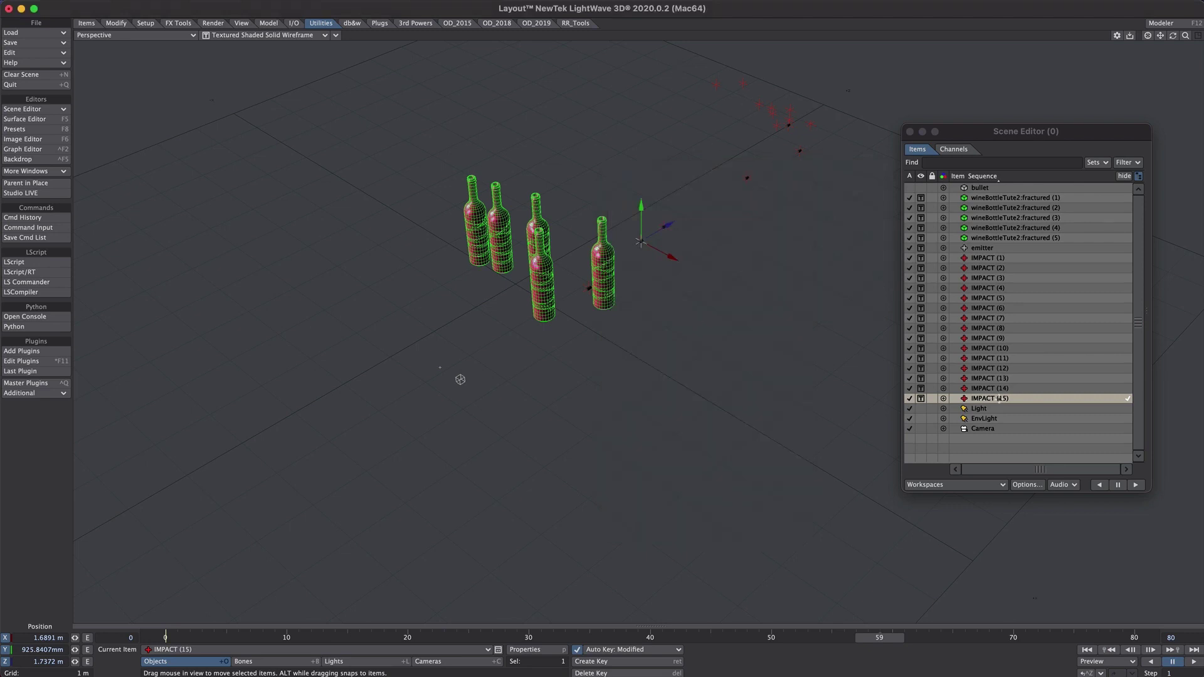
Delete the IMPACT clones 2 to 15 and remove the ParticleFX Link modifier from the remaining IMPACT null
left_click(997, 269, "shift")
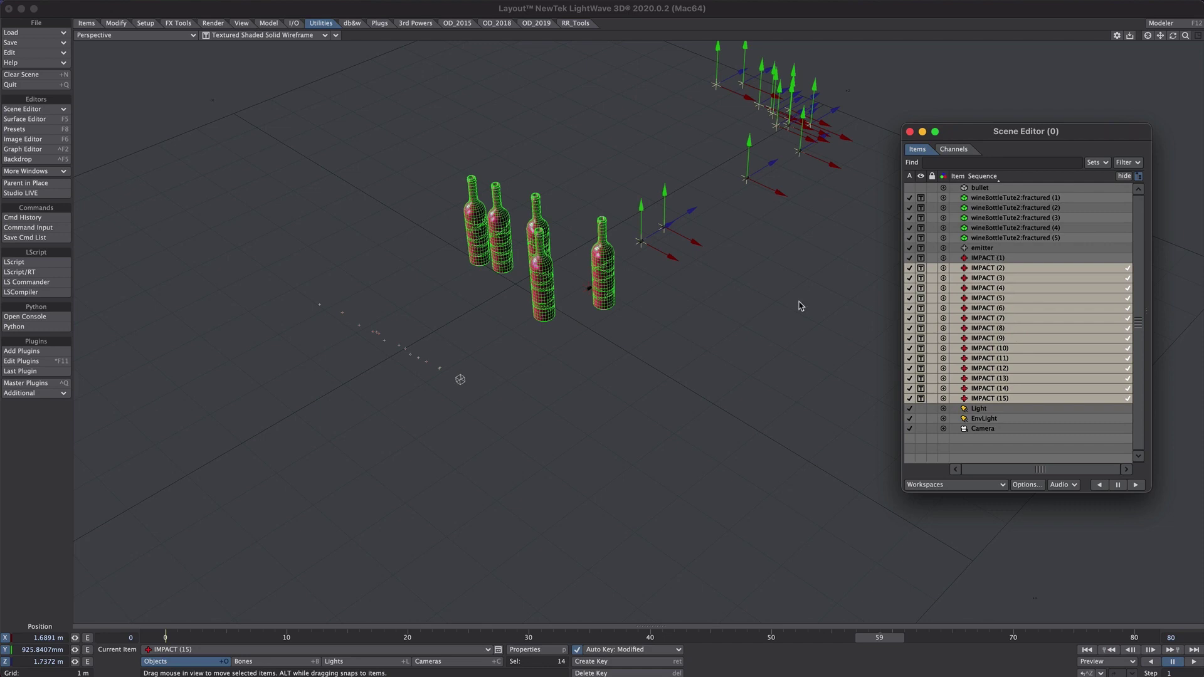
key("minus")
left_click(862, 275)
key("m")
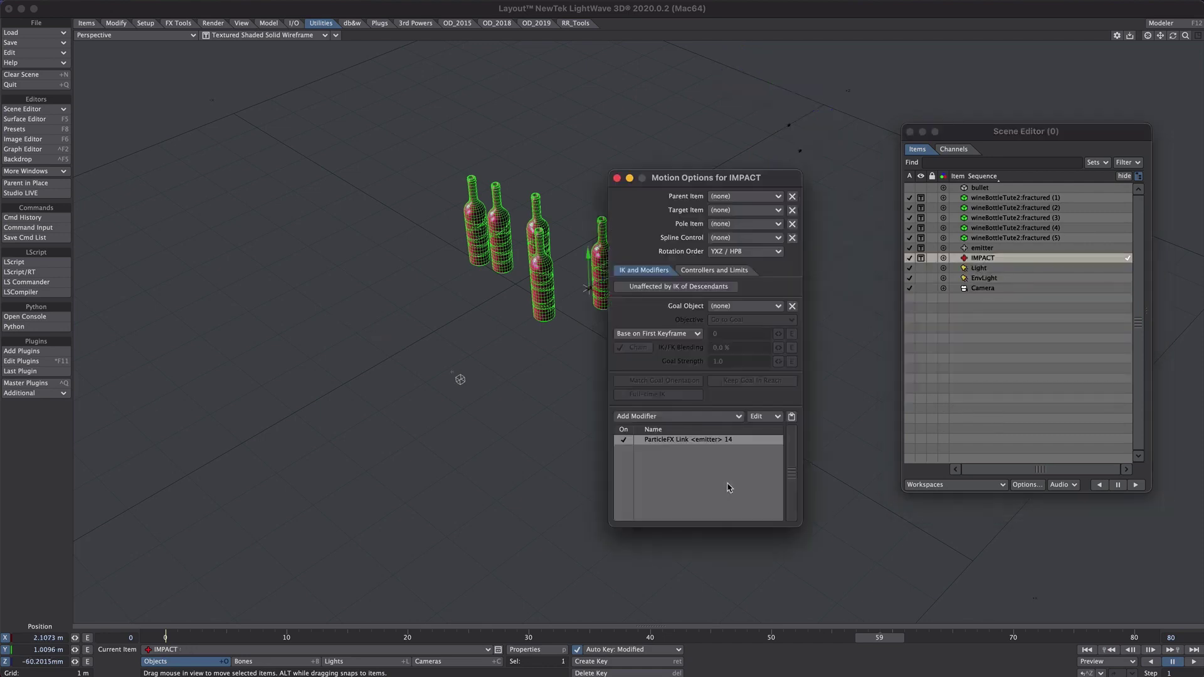
right_click(663, 443)
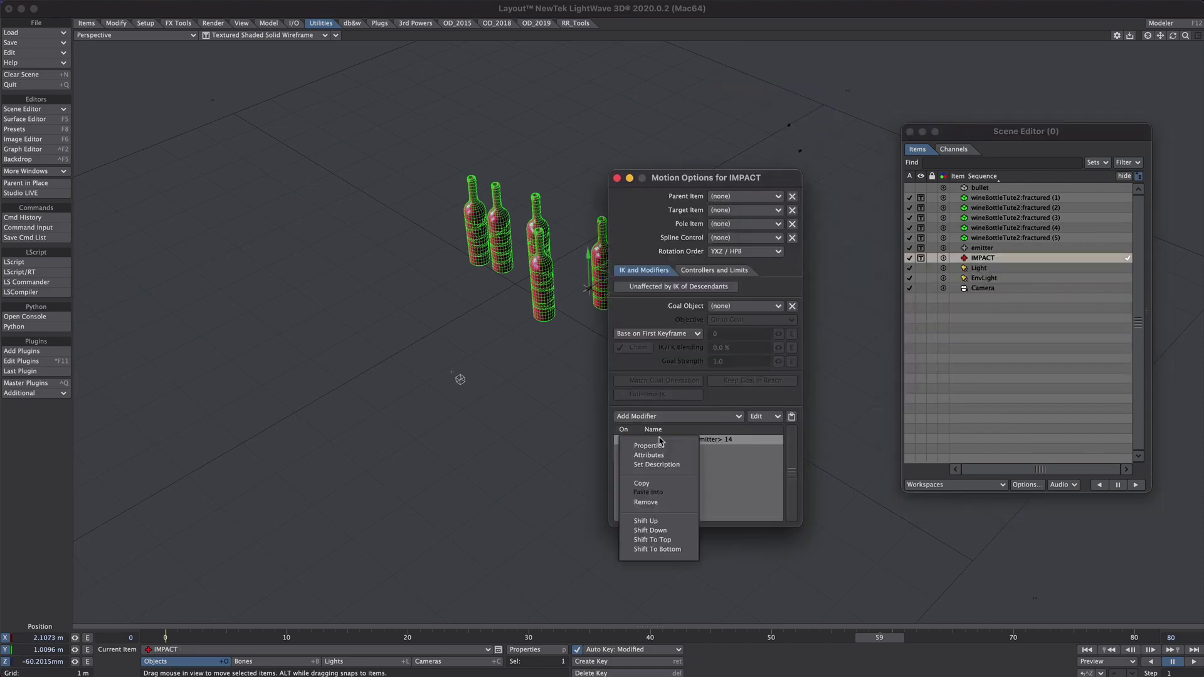
left_click(646, 502)
left_click(618, 178)
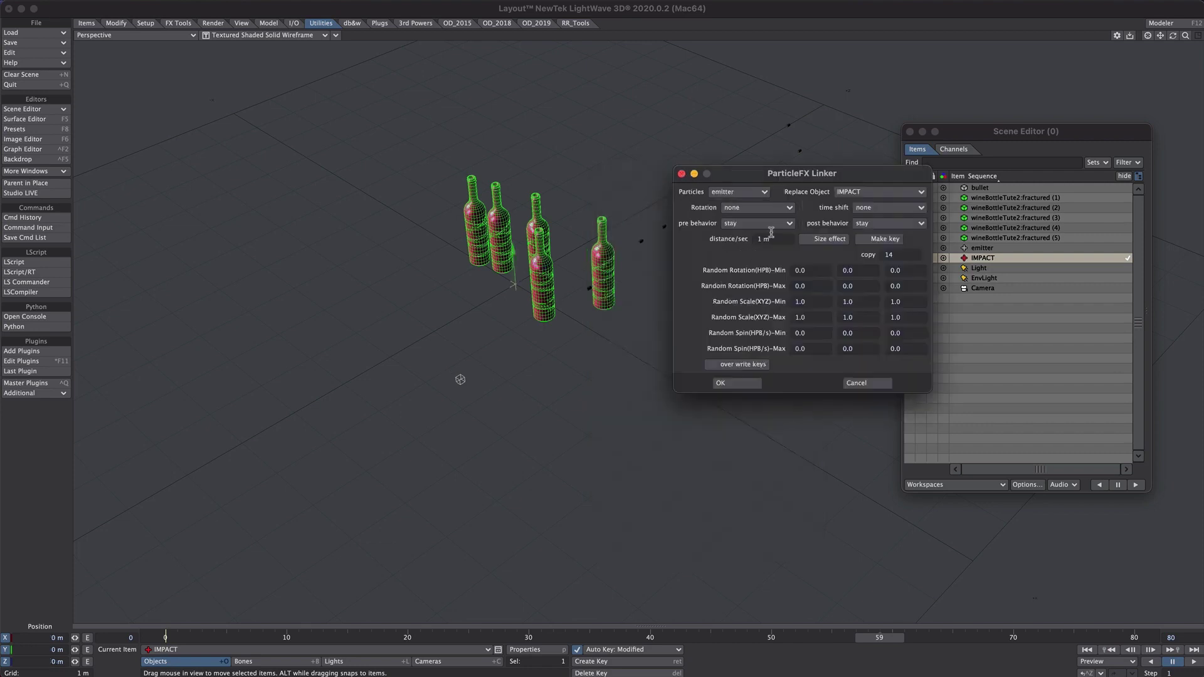
Run FX_Linker again to link 14 copies of IMPACT to the emitter's particles with stay behaviors, and sort the scene items by sequence
left_click(739, 383)
left_click(989, 176)
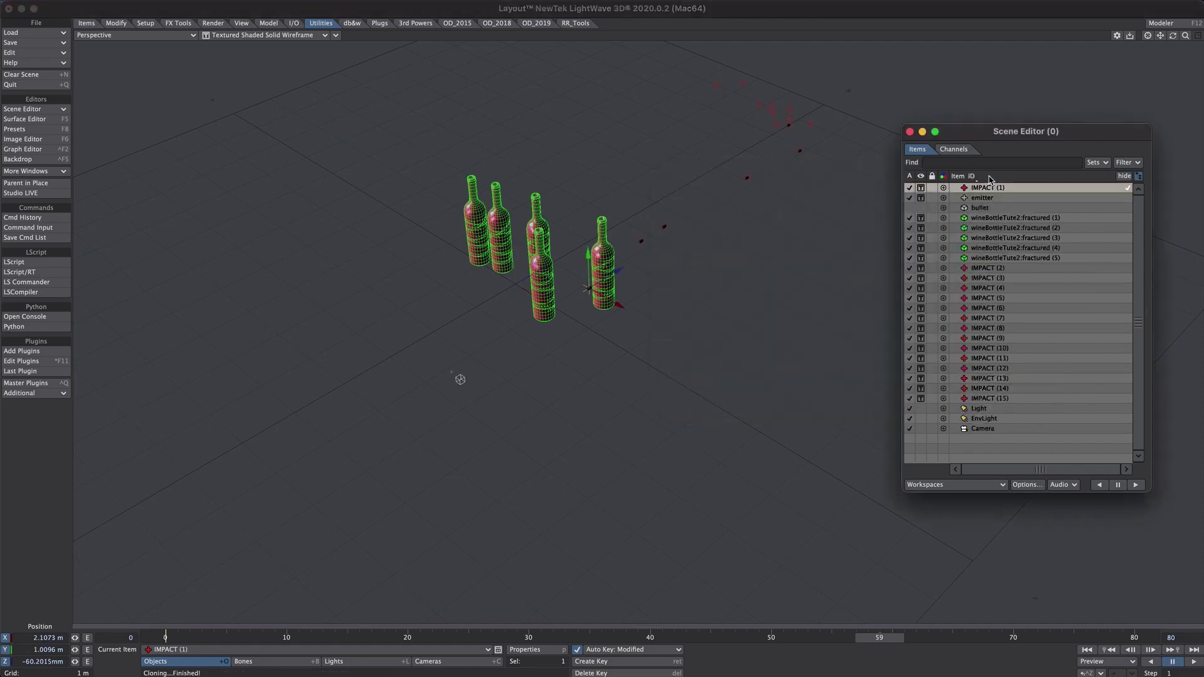
left_click(989, 177)
left_click(989, 177)
left_click(989, 176)
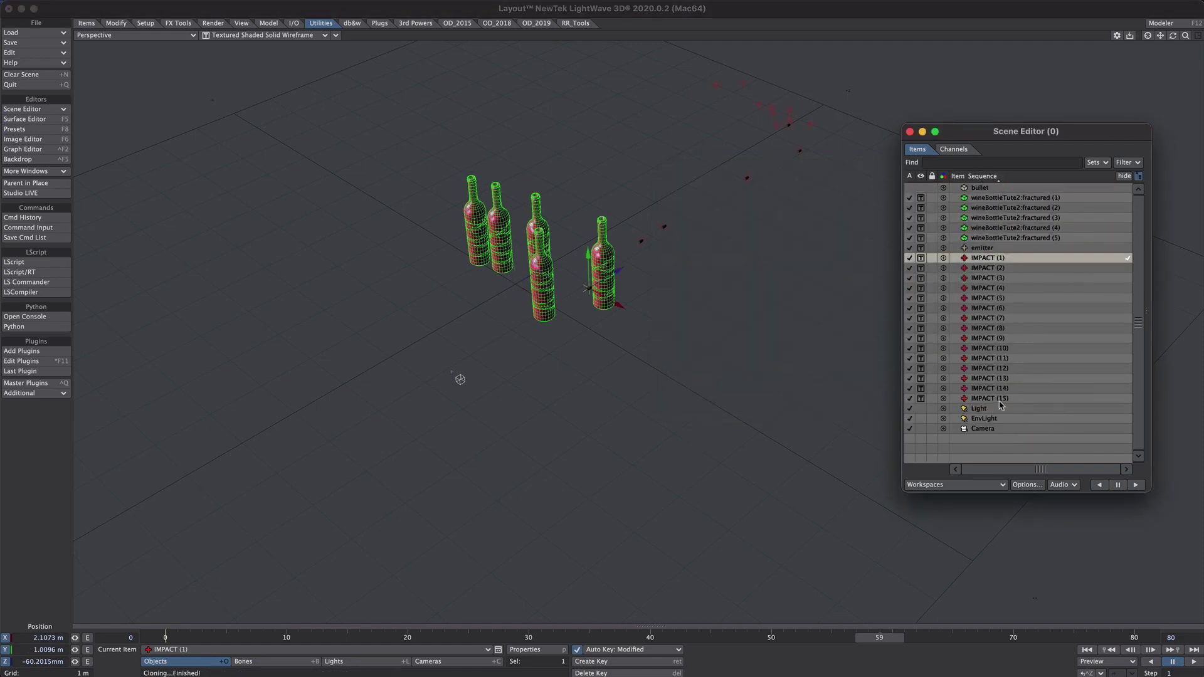
Group all 15 IMPACT nulls under a new group named impacts and collapse it in the scene list
left_click_drag(673, 341, 712, 314, "alt")
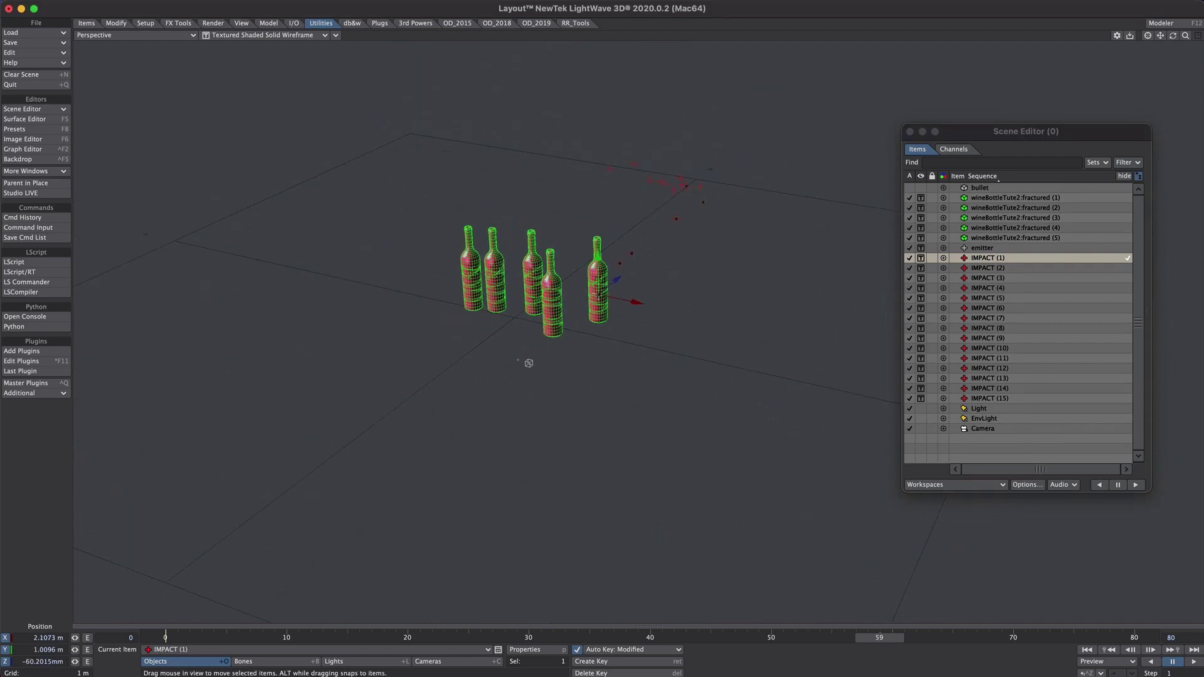
left_click_drag(529, 363, 379, 484, "alt")
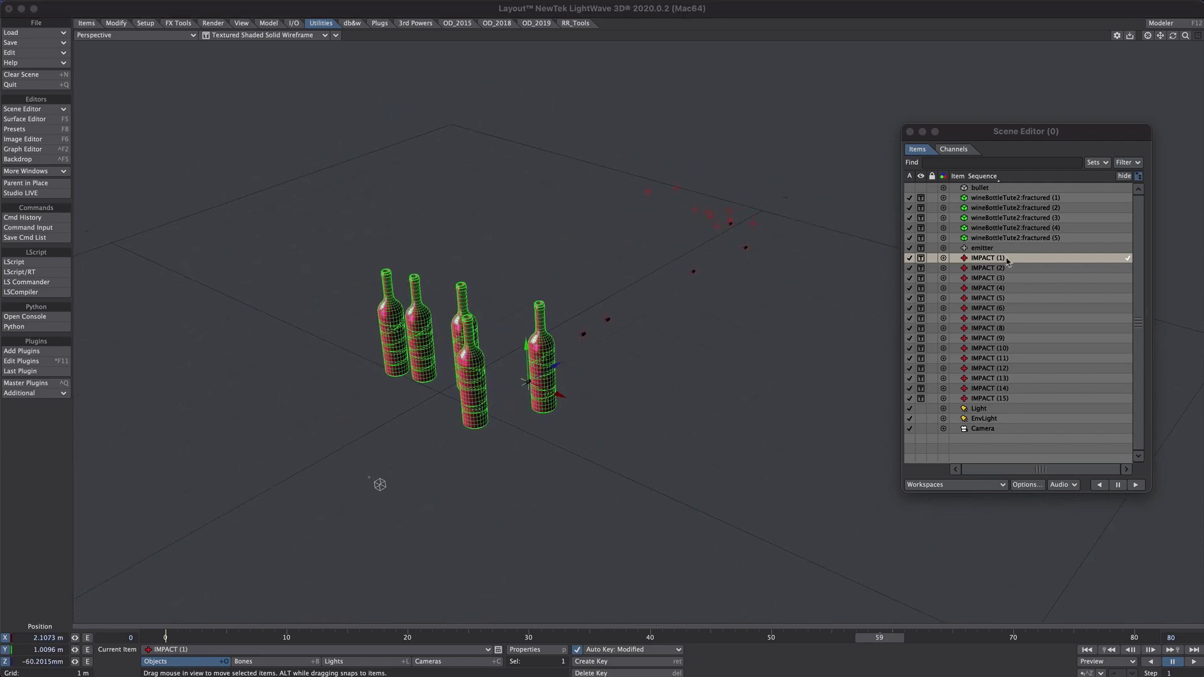
left_click(999, 399, "shift")
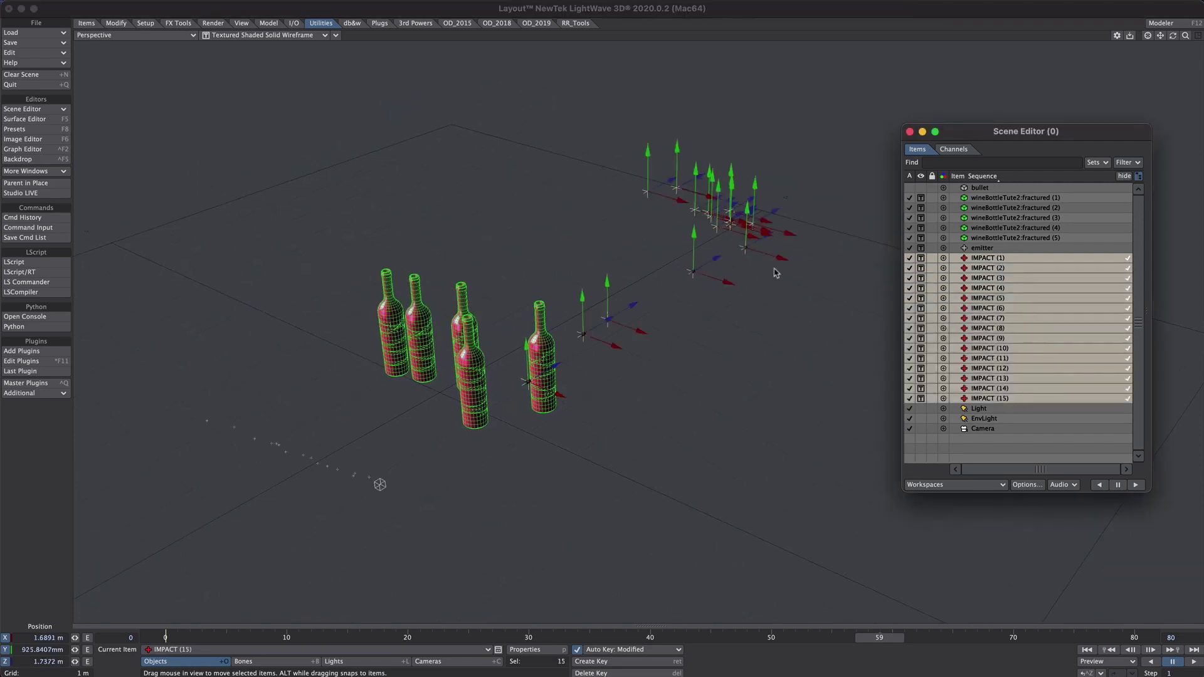
right_click(969, 367)
type("group")
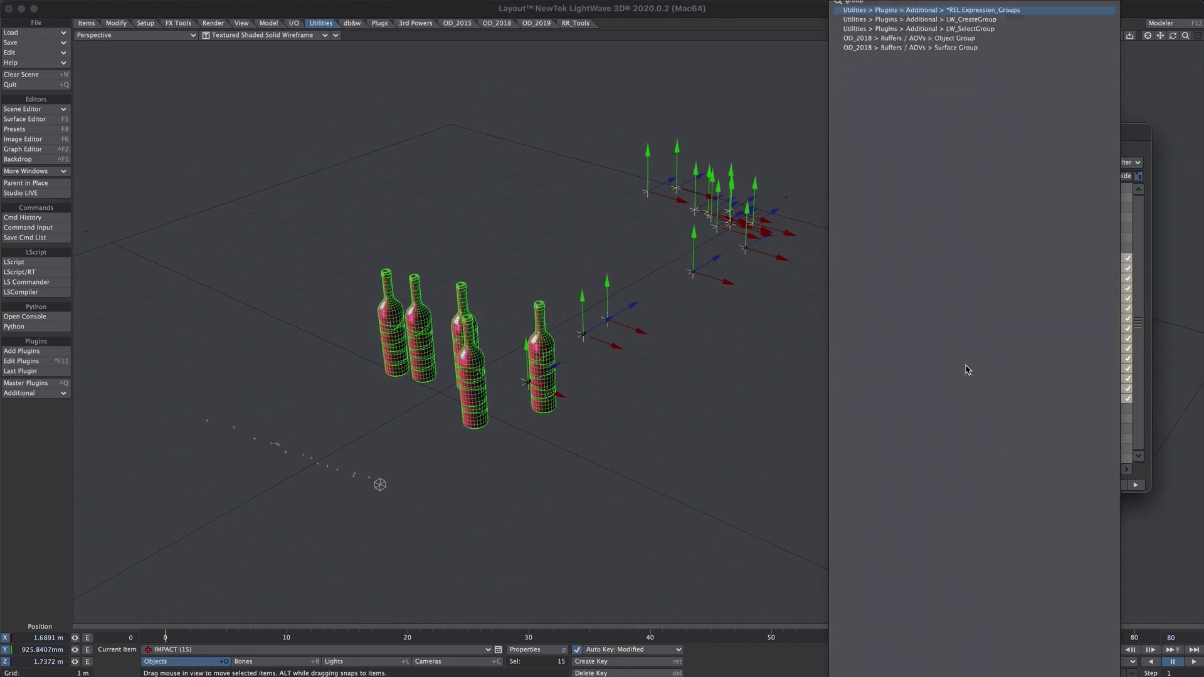
left_click(929, 19)
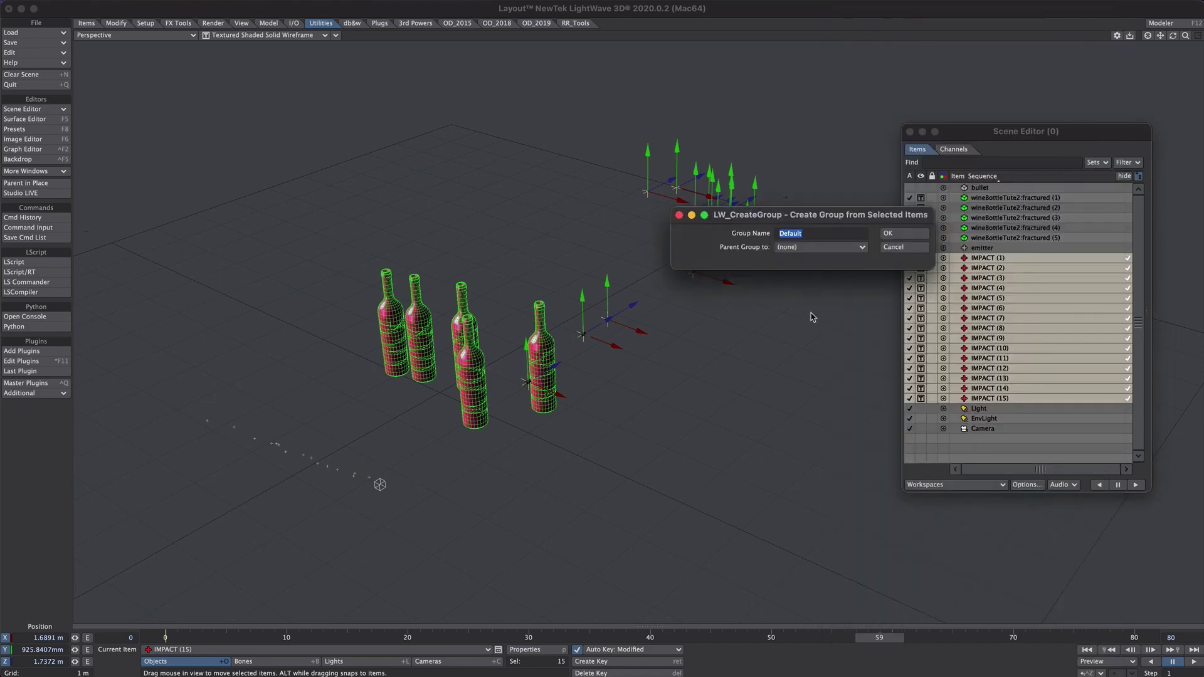
type("im")
left_click(890, 233)
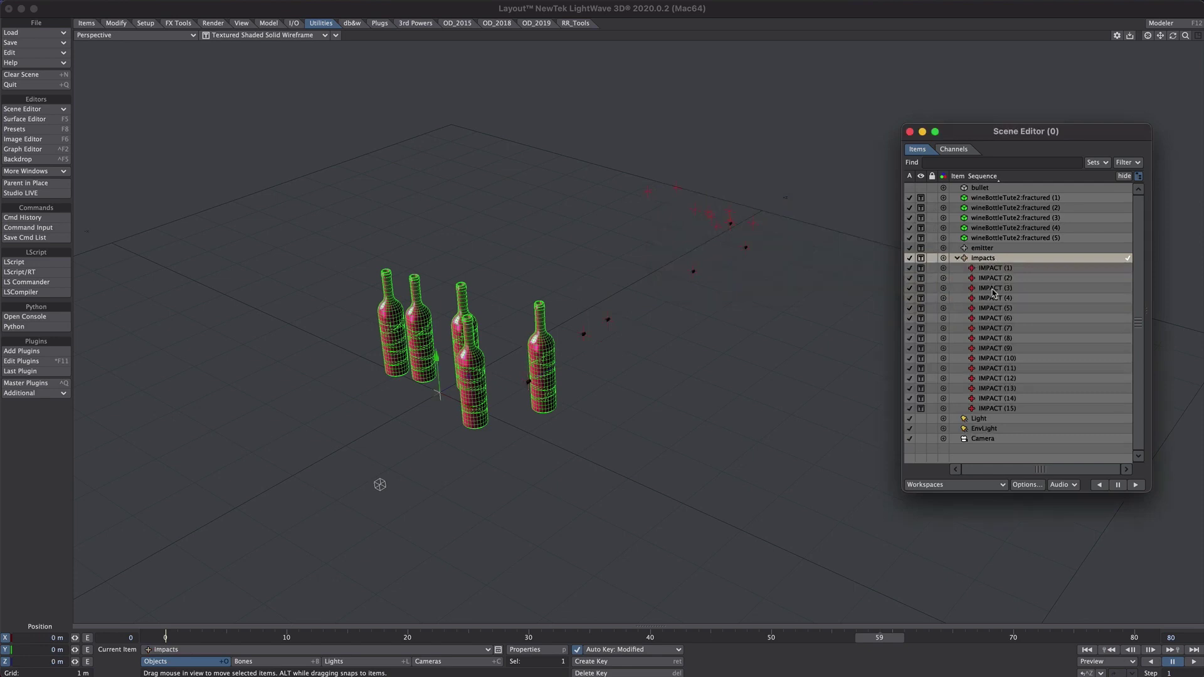
left_click(957, 259)
Select all the IMPACT nulls away from the bottles on the timeline and make them Bullet kinematic bodies
left_click_drag(601, 638, 1086, 638)
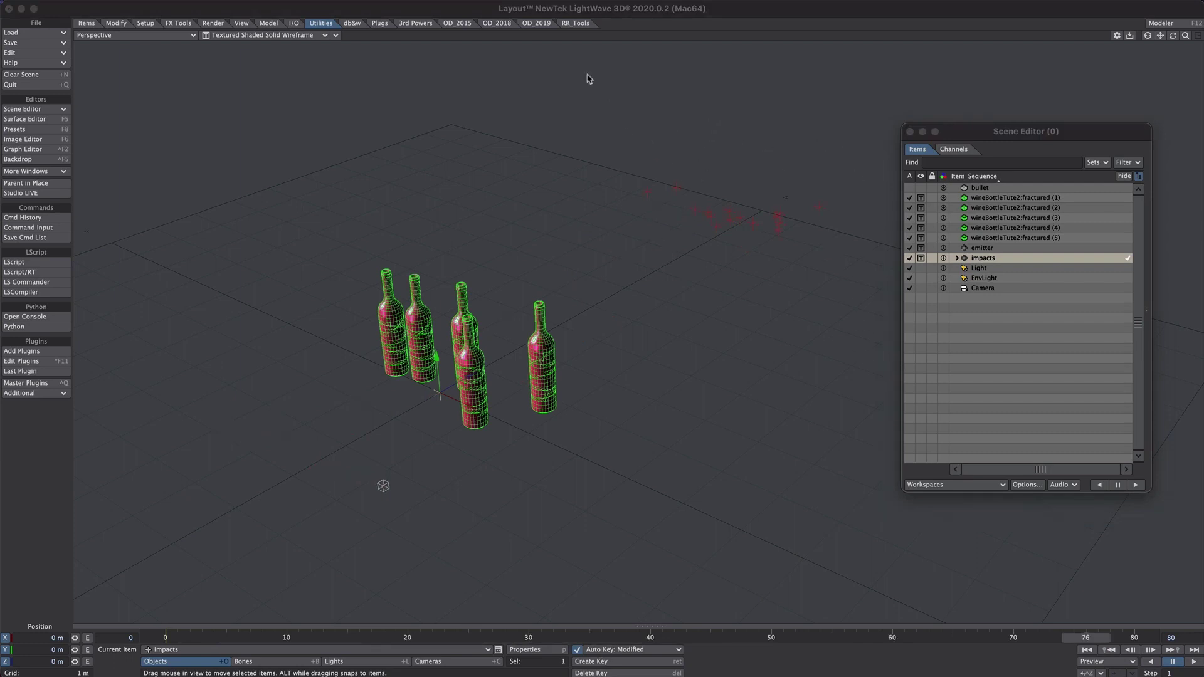
left_click_drag(589, 73, 869, 257, "shift")
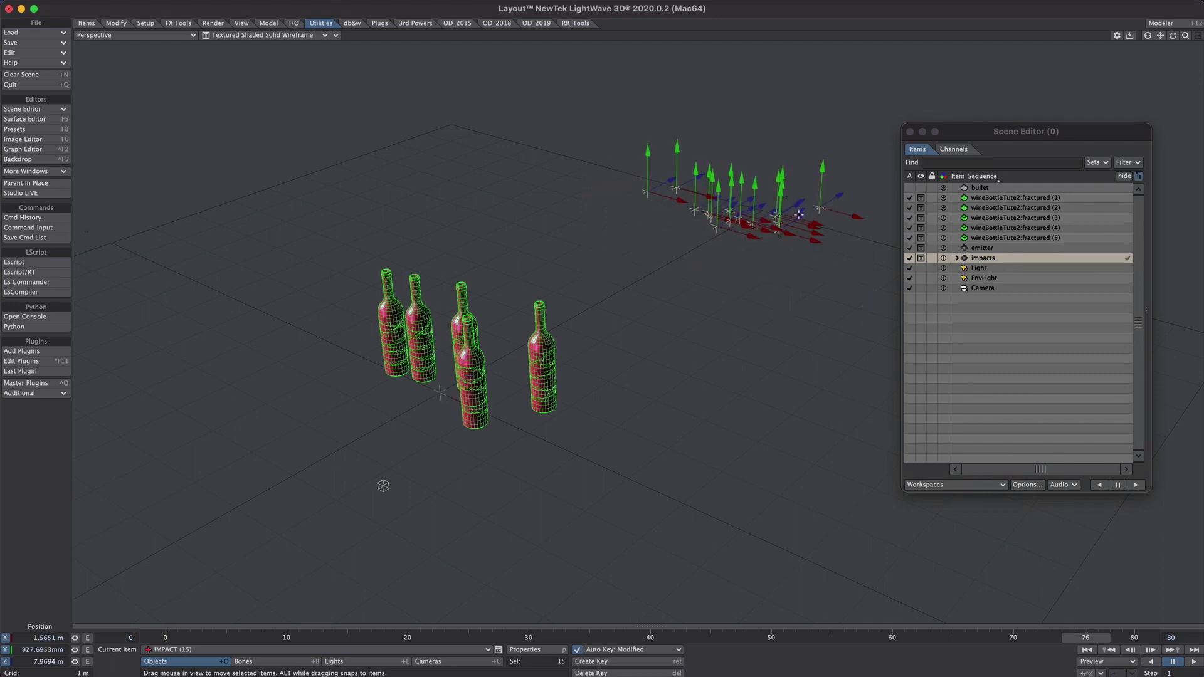
left_click(180, 25)
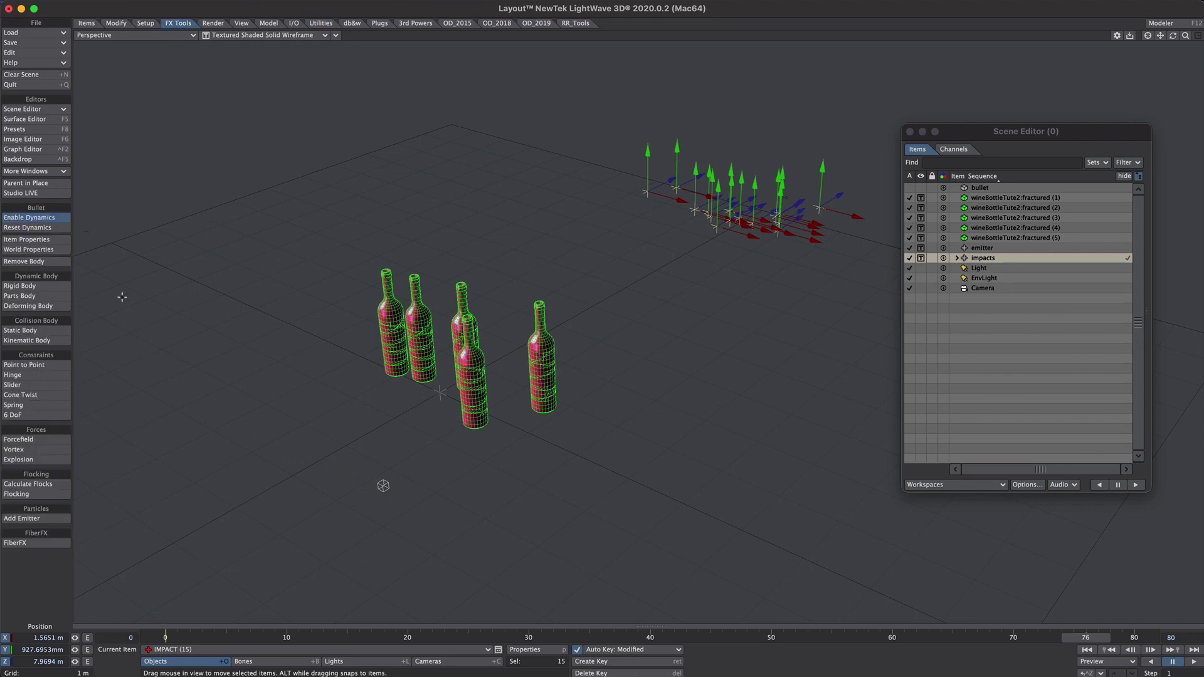
left_click(38, 254)
left_click_drag(606, 68, 658, 68)
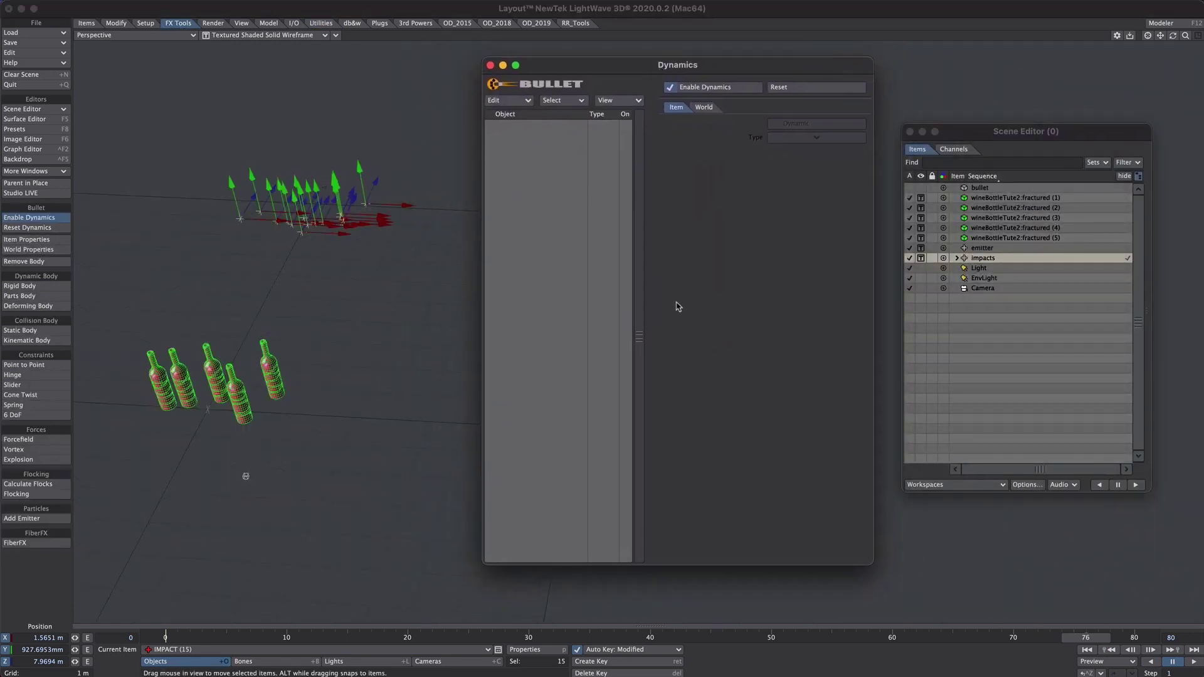
left_click(957, 258)
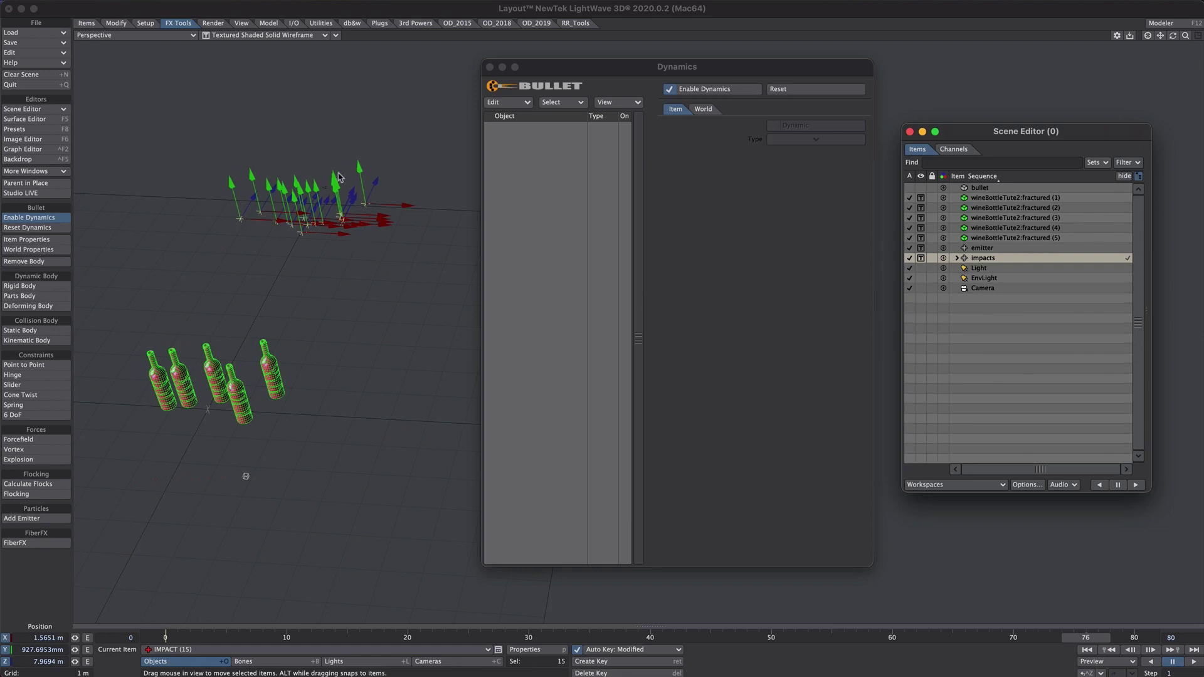
left_click(49, 341)
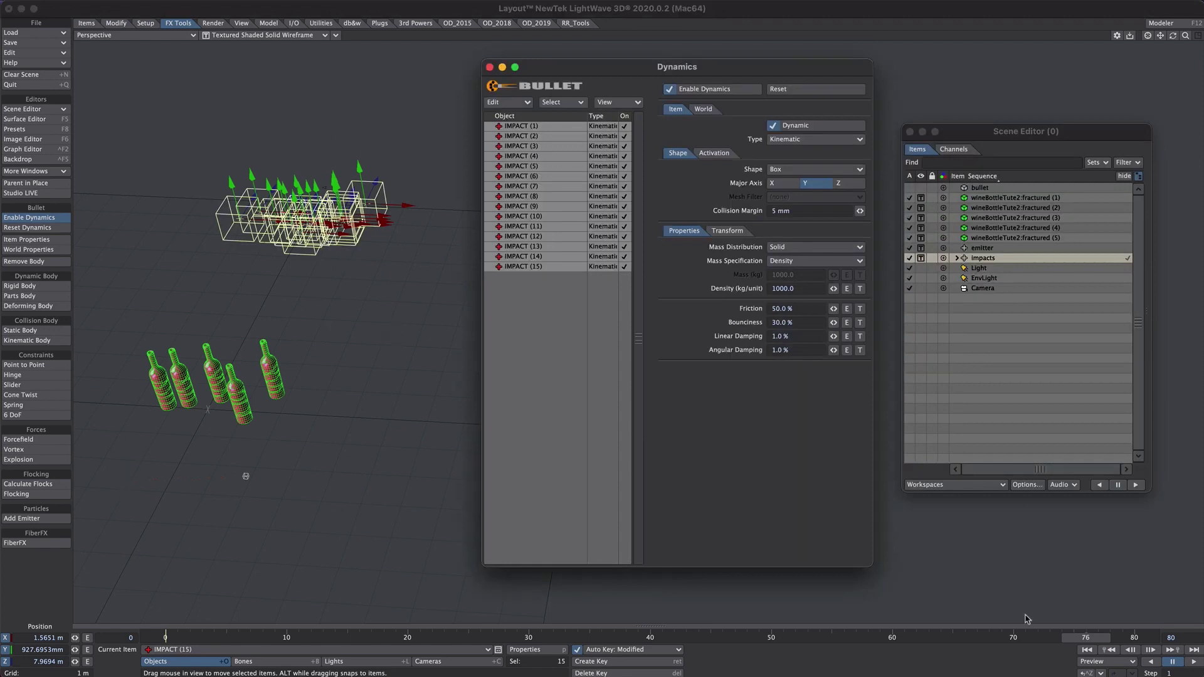
Return to frame 0 and set the IMPACT bodies' collision shape scale to 0.1 in X, Y and Z
left_click(1084, 652)
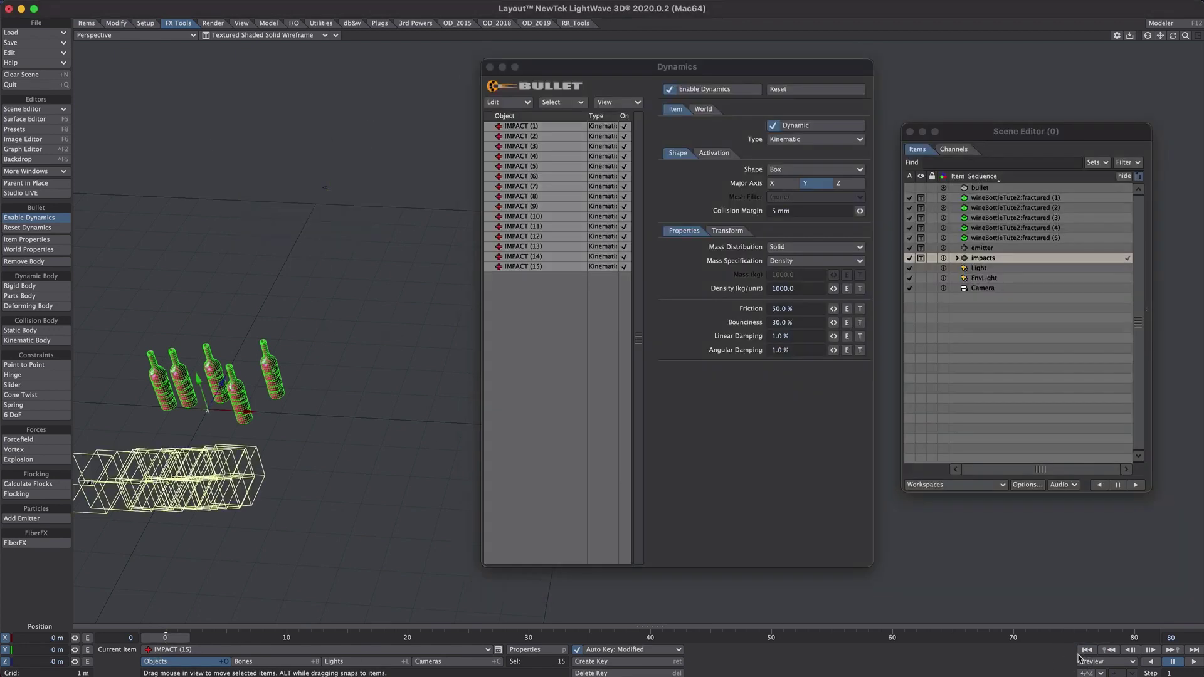
left_click_drag(270, 351, 232, 509, "alt")
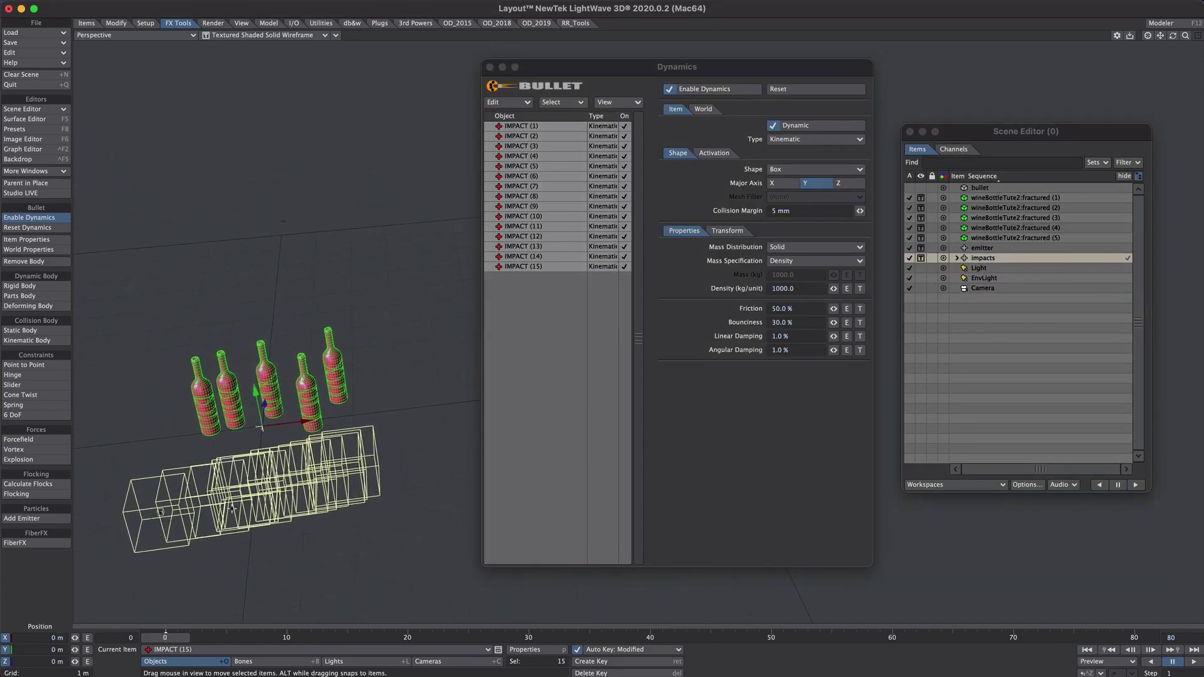
left_click(685, 228)
left_click(728, 230)
left_click(789, 343)
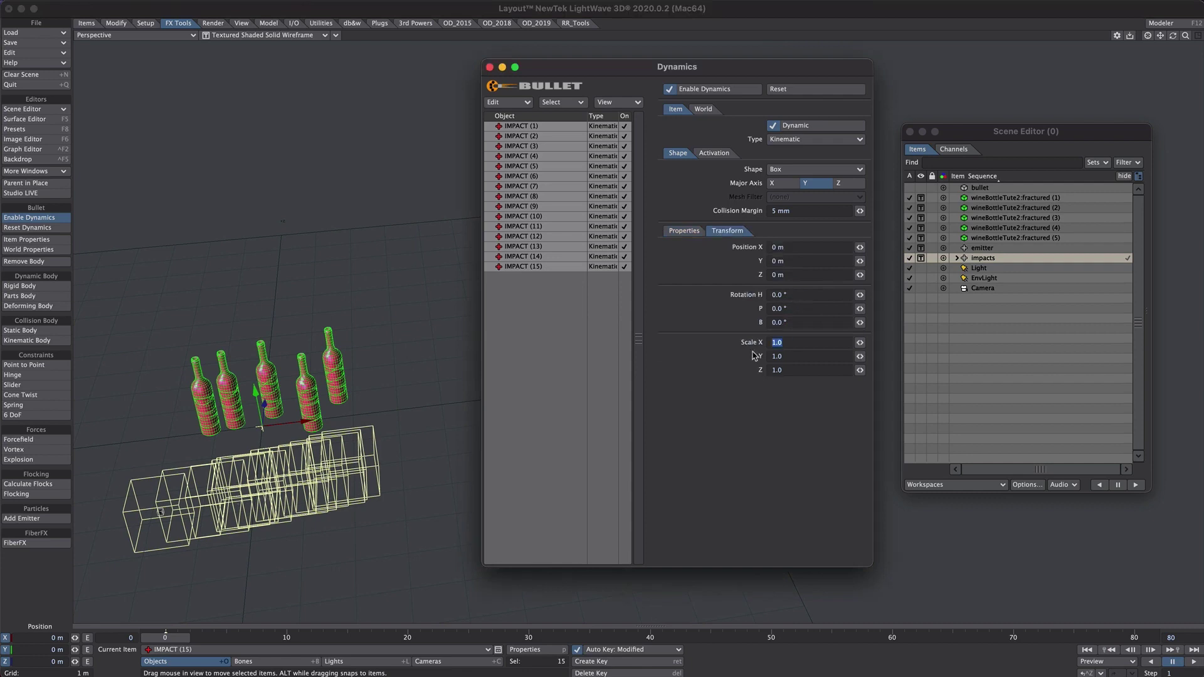
type("0.1")
key("Tab")
type(".1")
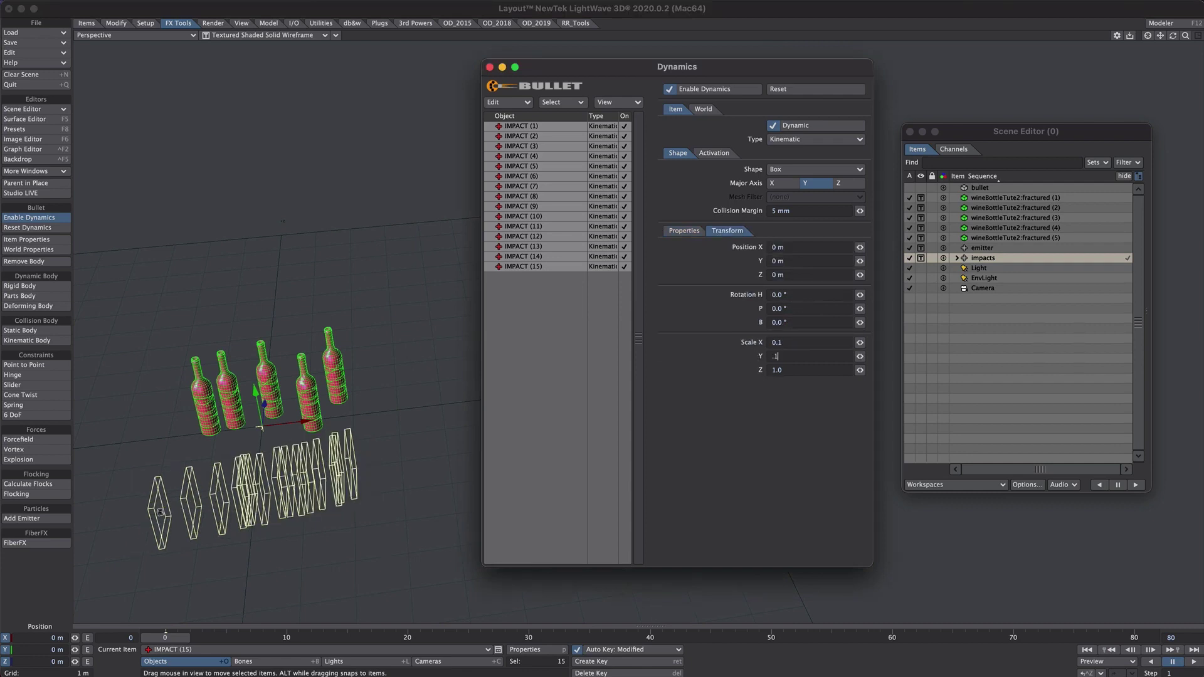
key("Tab")
type(".1")
key("Return")
left_click_drag(220, 499, 119, 491, "alt")
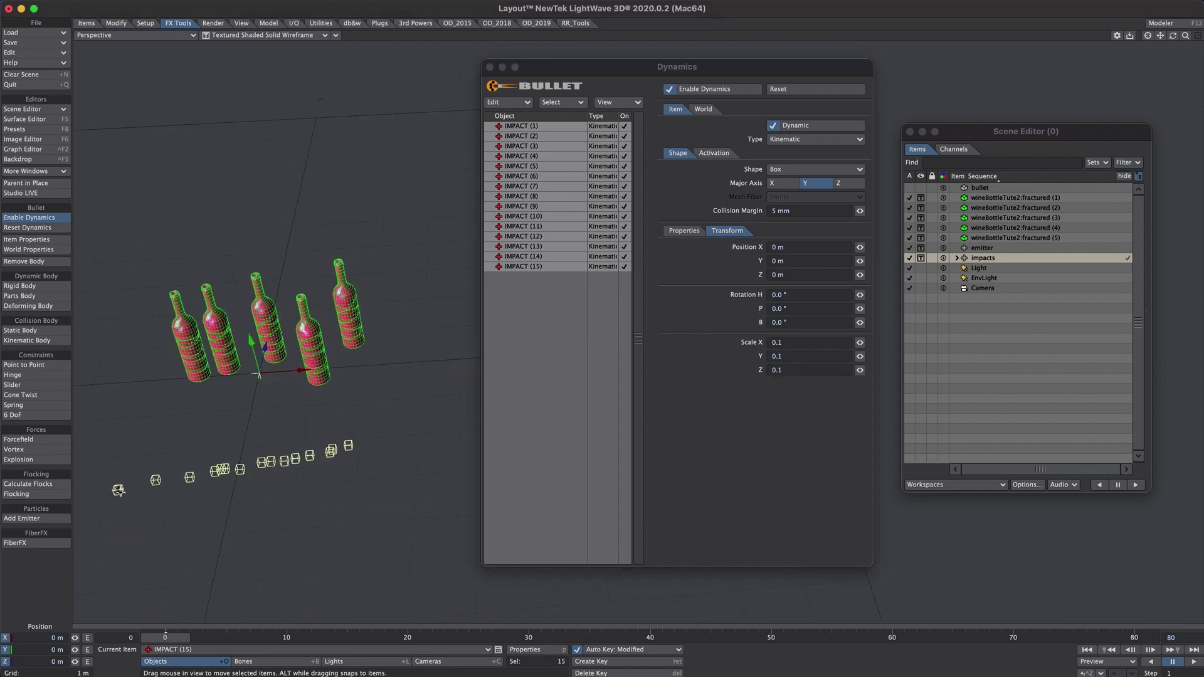
Change the collision shape type of the IMPACT kinematic bodies
left_click(777, 169)
left_click(790, 186)
left_click_drag(118, 490, 432, 159, "alt")
Make the five fractured wine bottles Bullet parts bodies with the Convex Pieces collision shape
right_click_drag(410, 106, 145, 319)
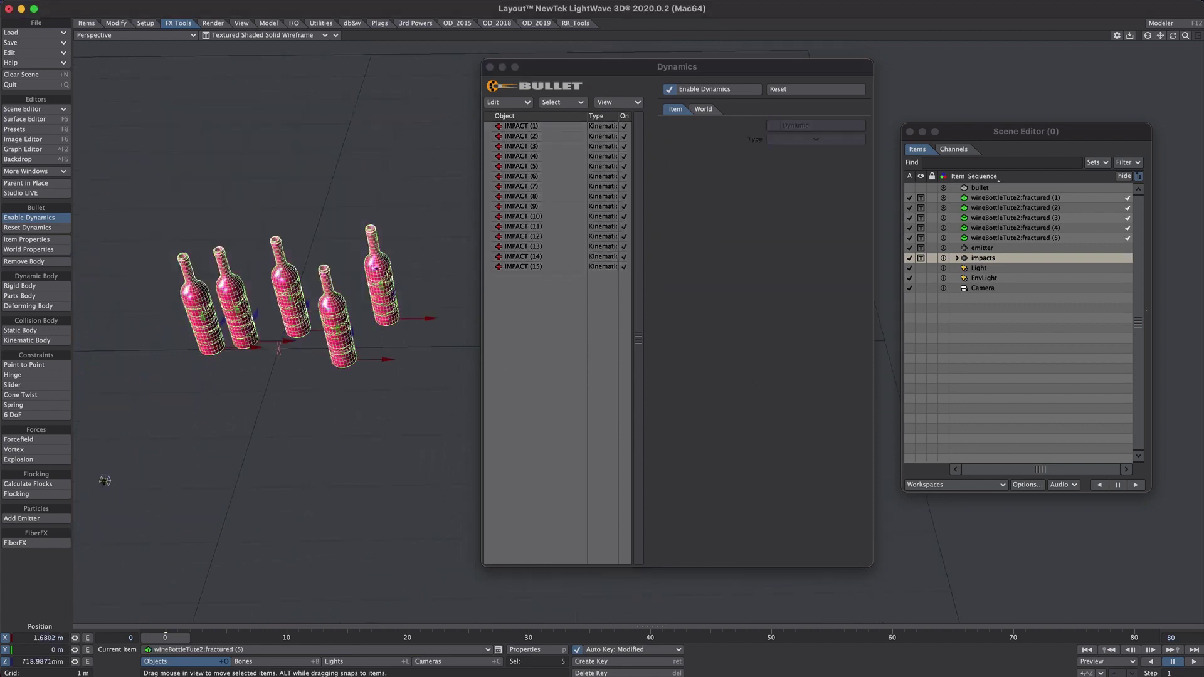
left_click(27, 296)
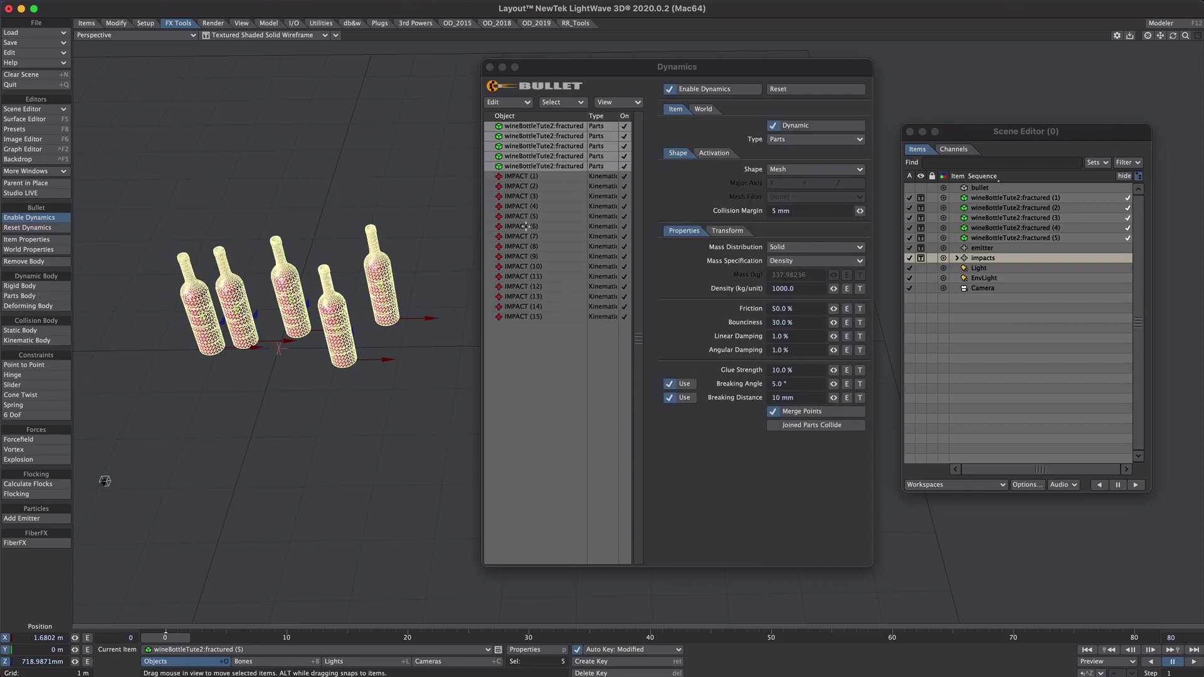
left_click(809, 169)
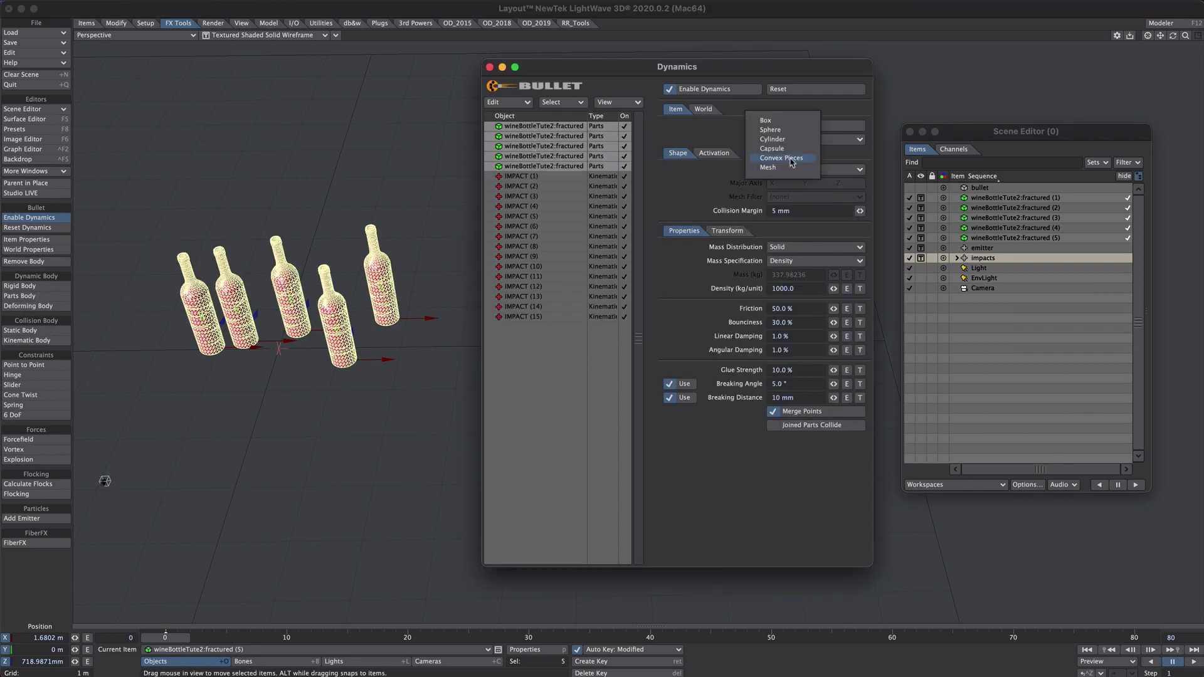
left_click(797, 168)
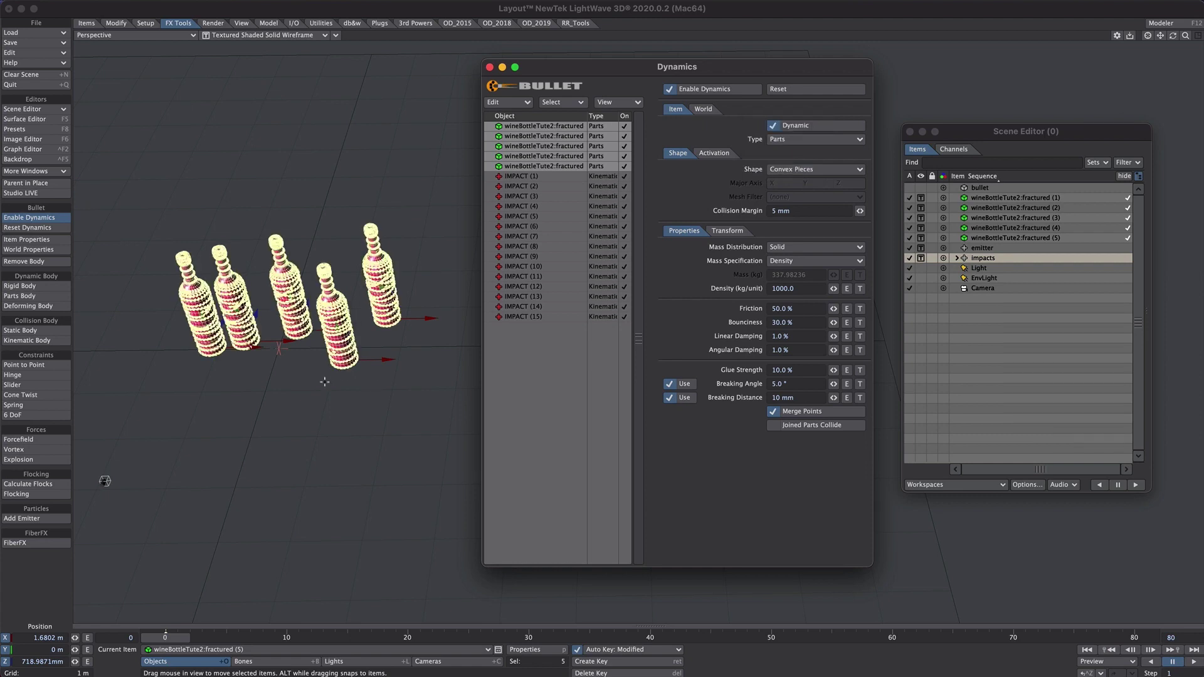
Create a null object named ground and make it a Bullet static body
key("ctrl+n")
type("ground")
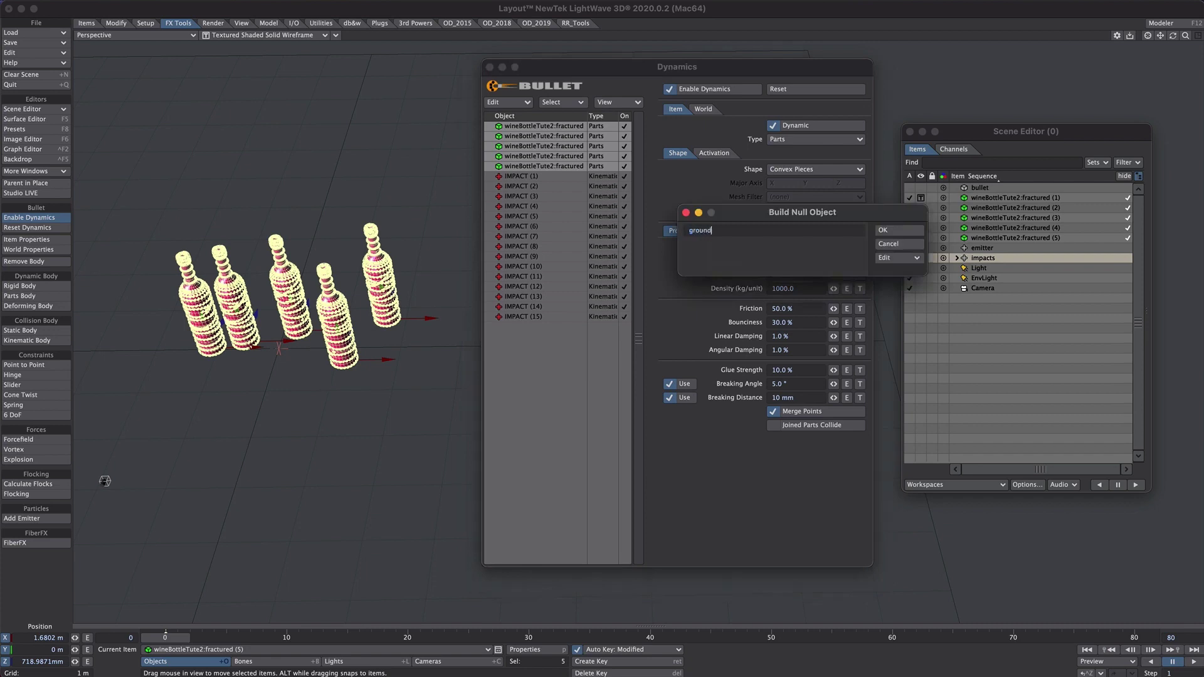
key("Return")
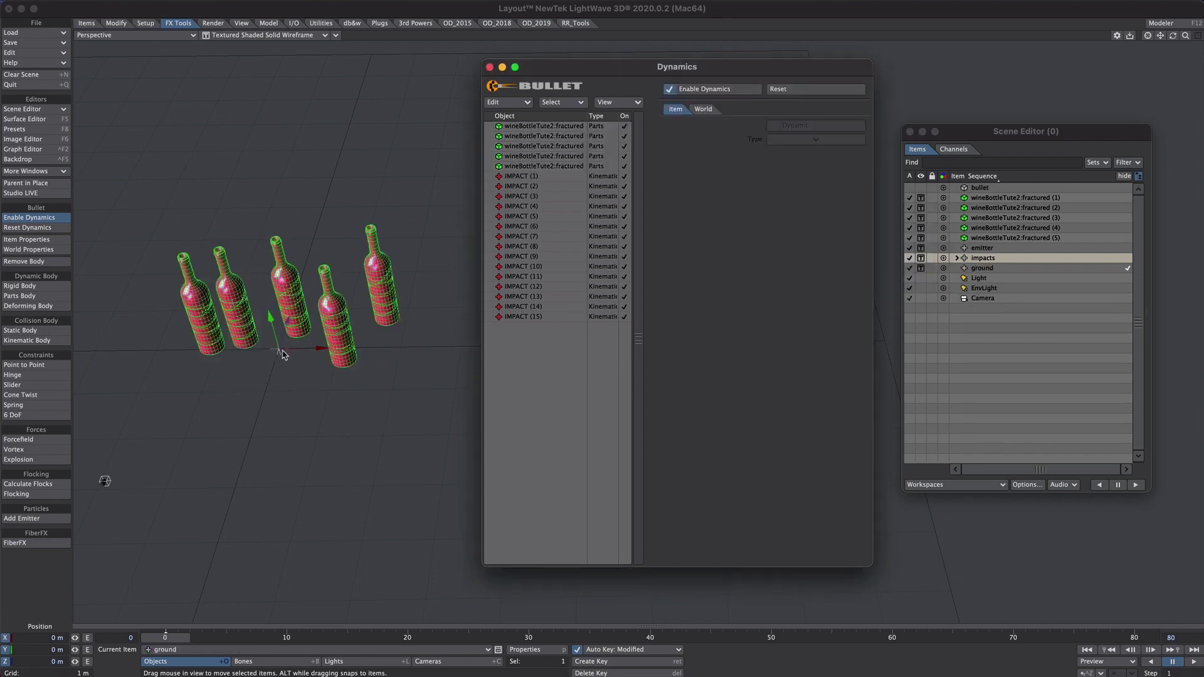
left_click(43, 330)
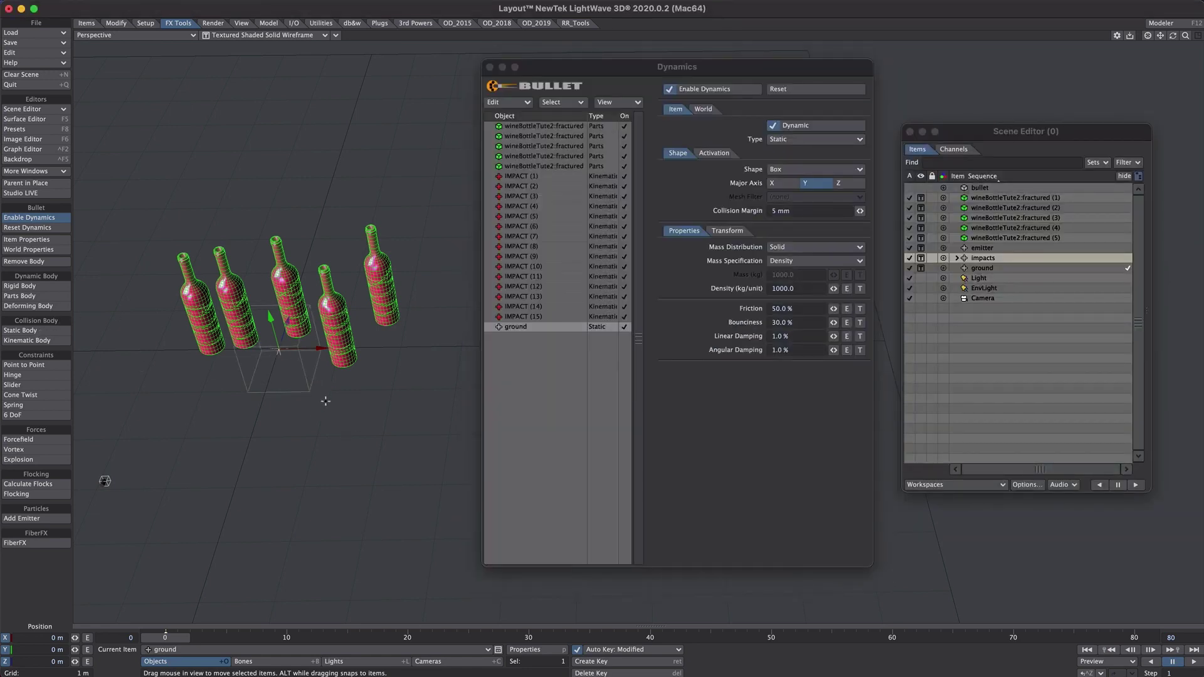
Lower the ground null in the Back view to about -509 mm in Y, so its box top meets the bottle bases
key("1")
left_click_drag(318, 207, 353, 301)
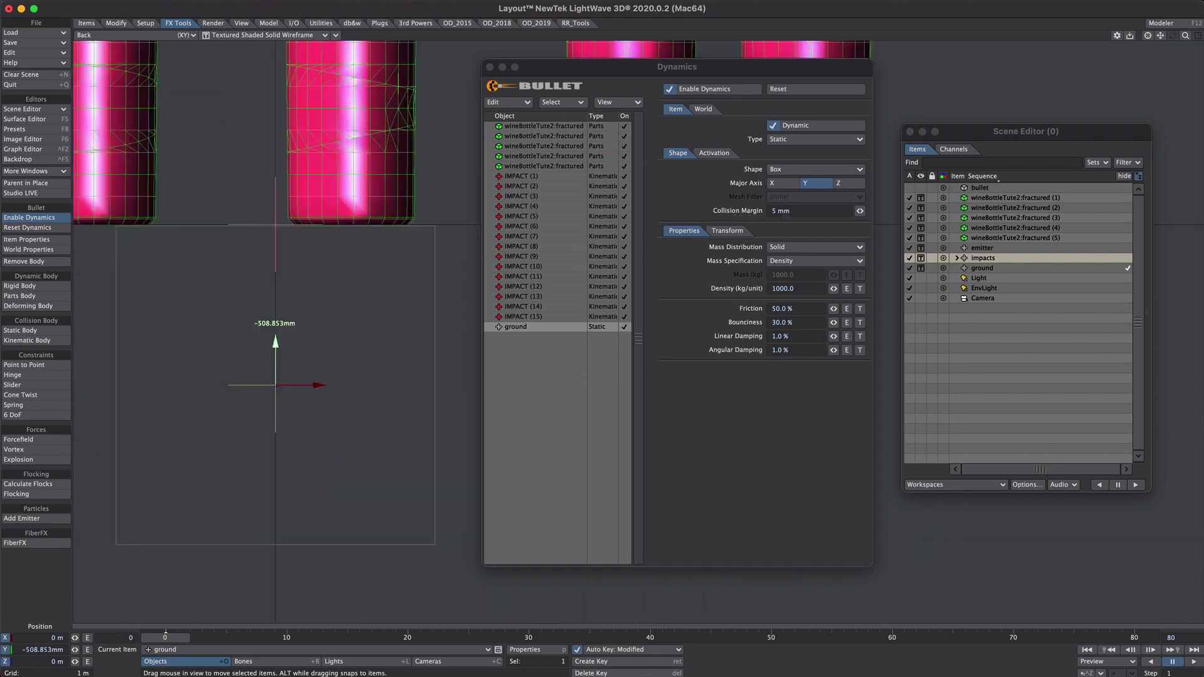
Lower the ground null to about -515 mm in Y and set its collision shape's scale to 10 in X and Z
left_click_drag(275, 341, 275, 345)
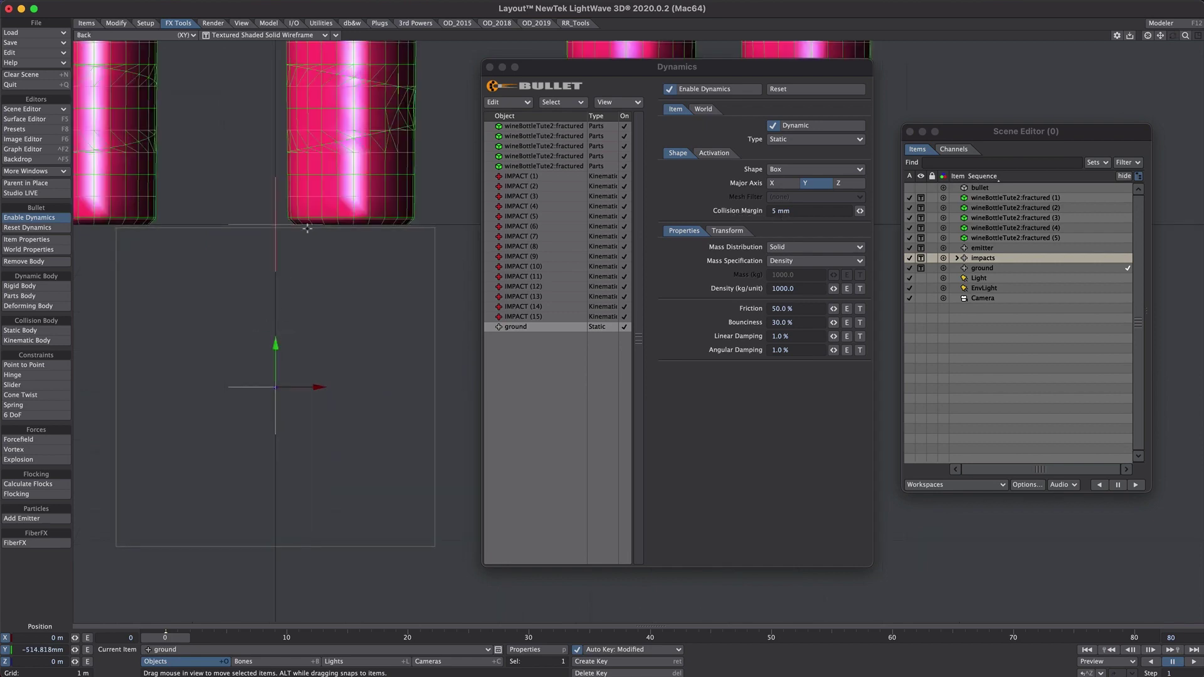
key("4")
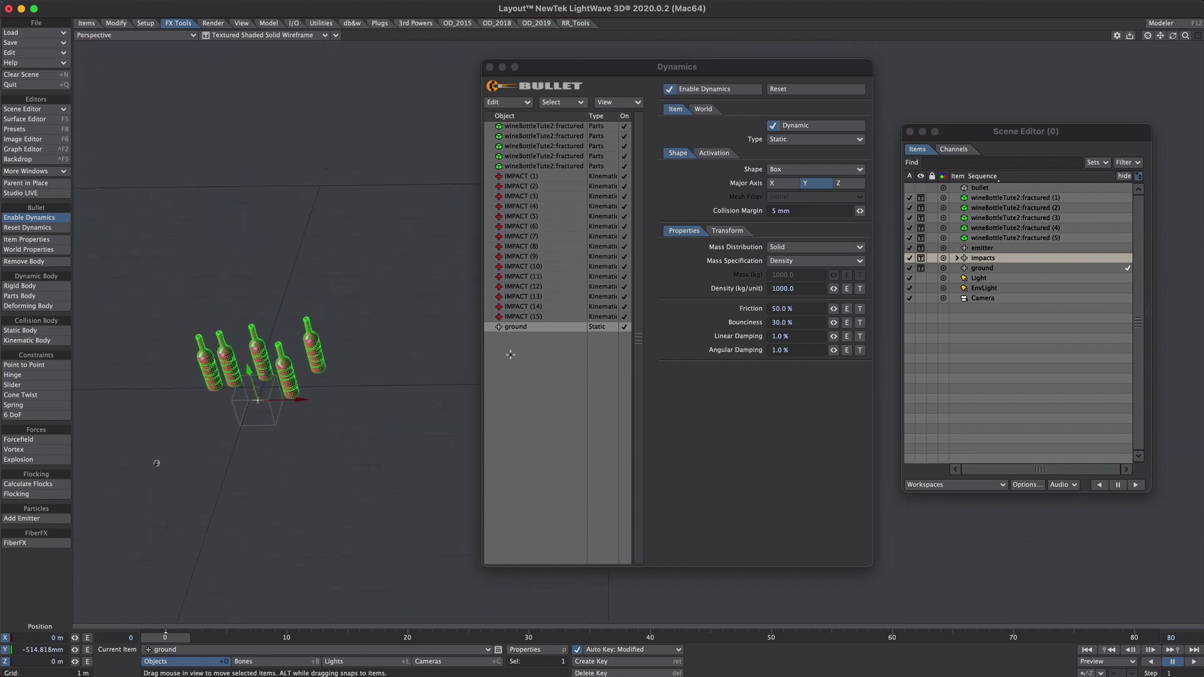
left_click(715, 230)
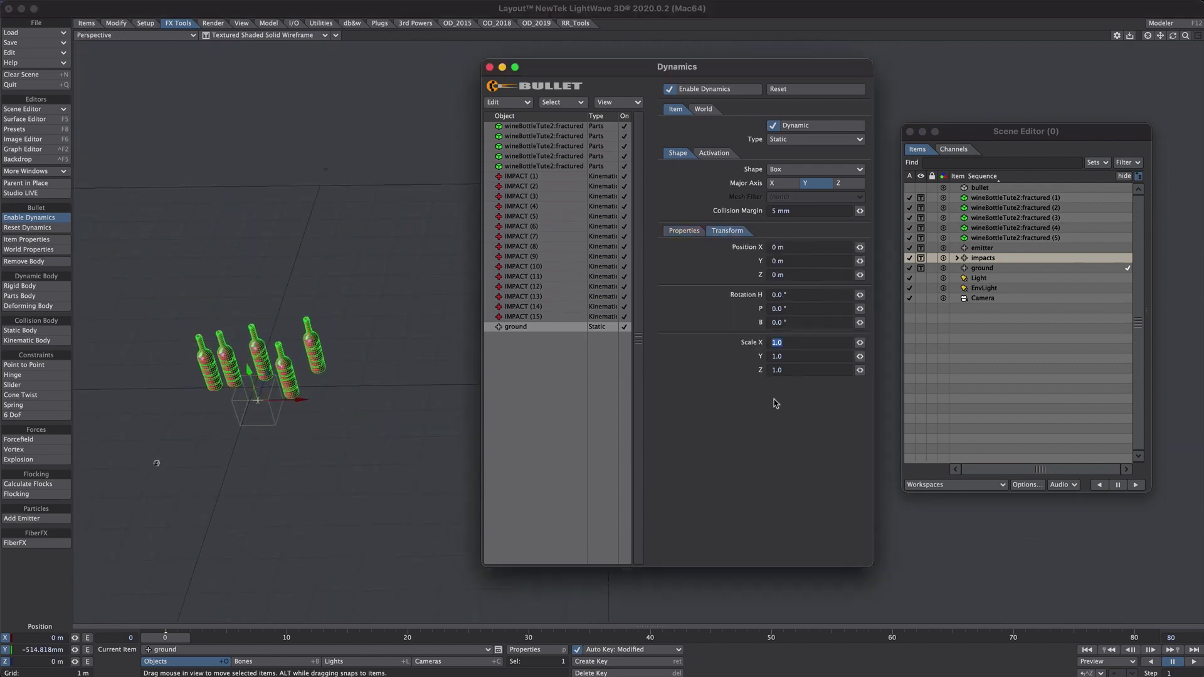
type("1")
key("Tab")
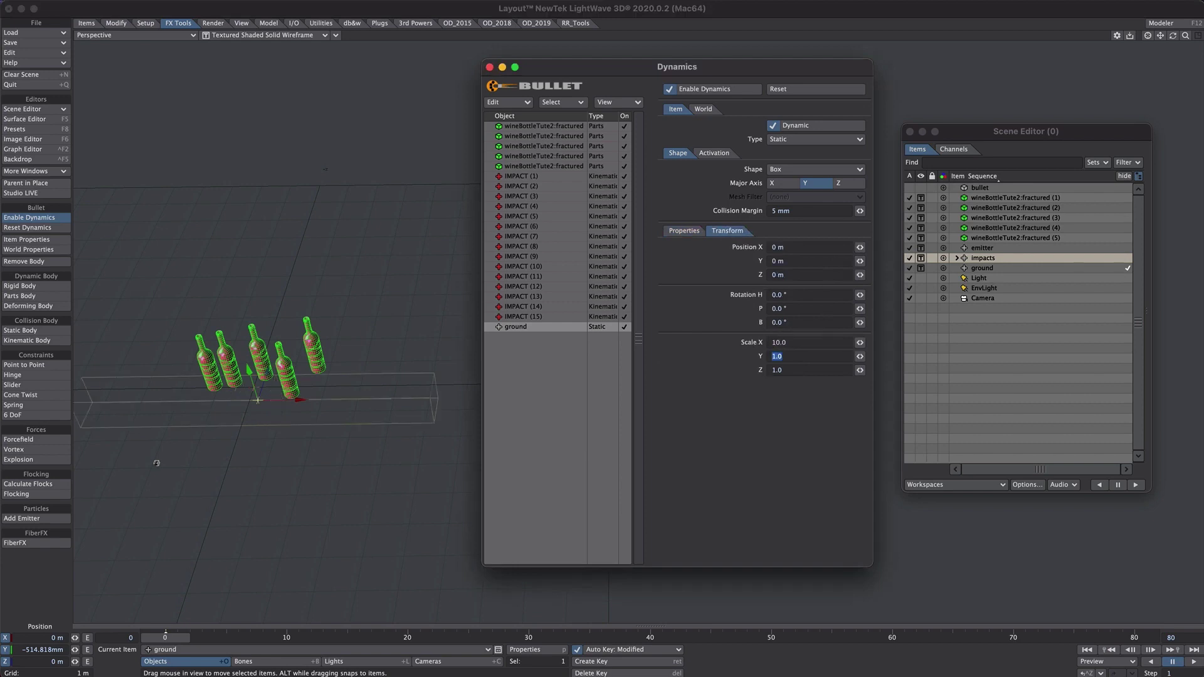
key("Tab")
type("10")
key("Return")
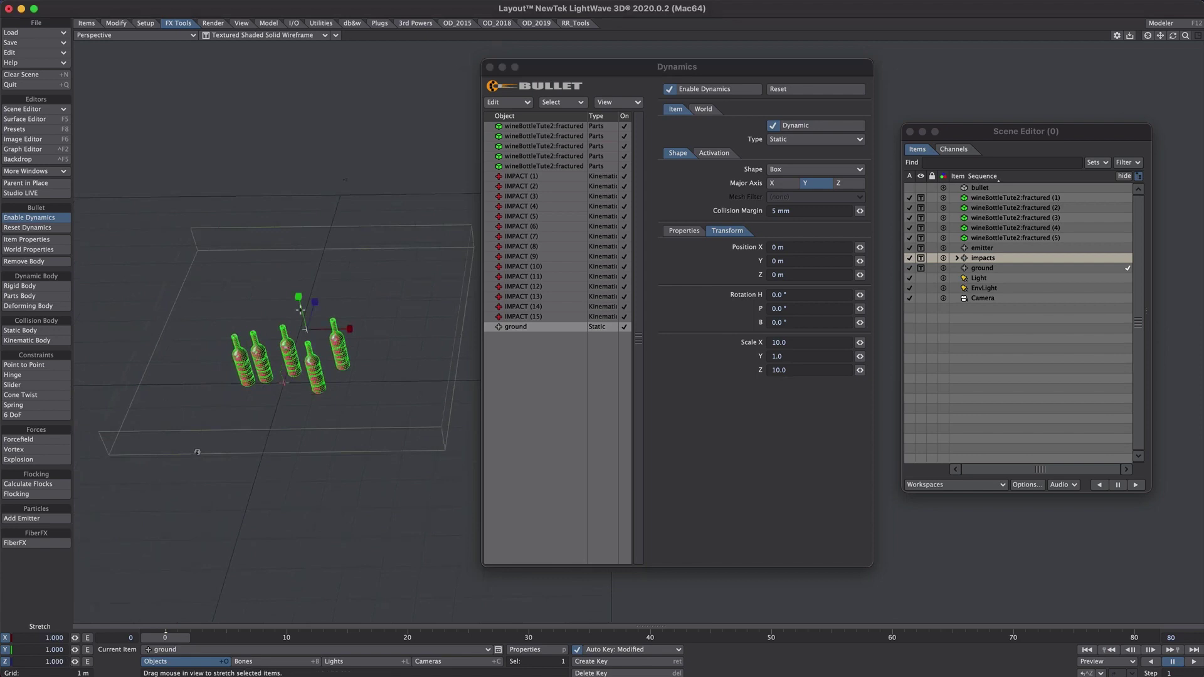
Stretch the ground null to about 1.77 in Z and move it back to about 7.17 m in Z
left_click_drag(315, 303, 379, 280)
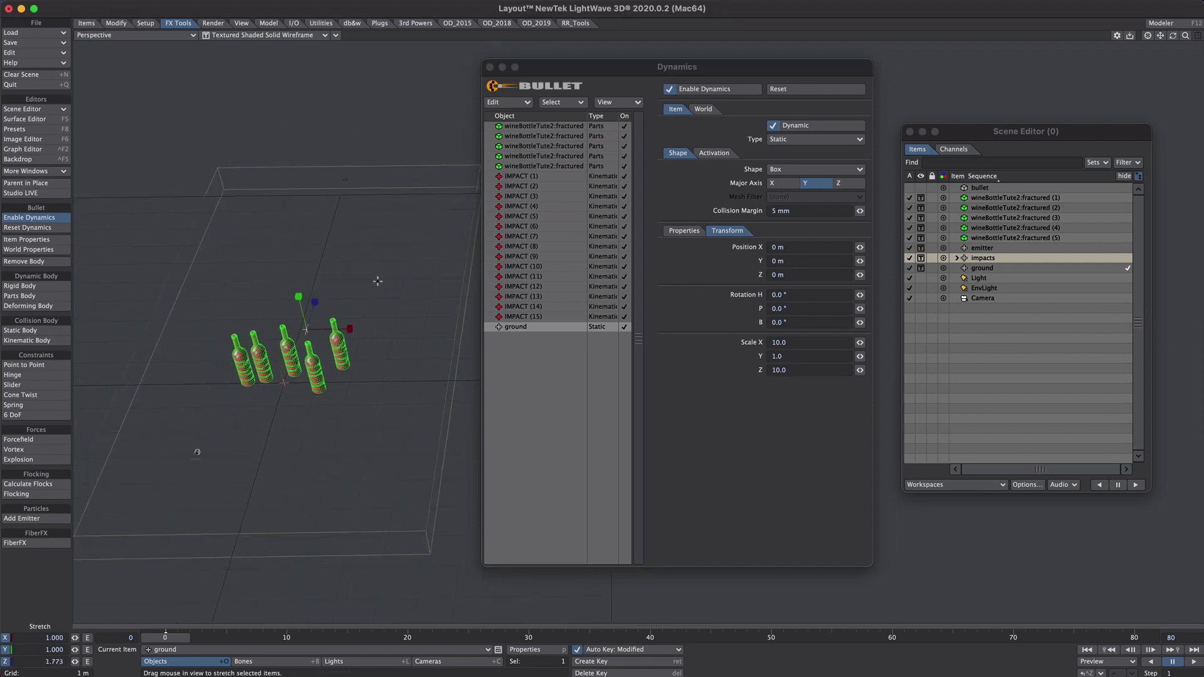
key("t")
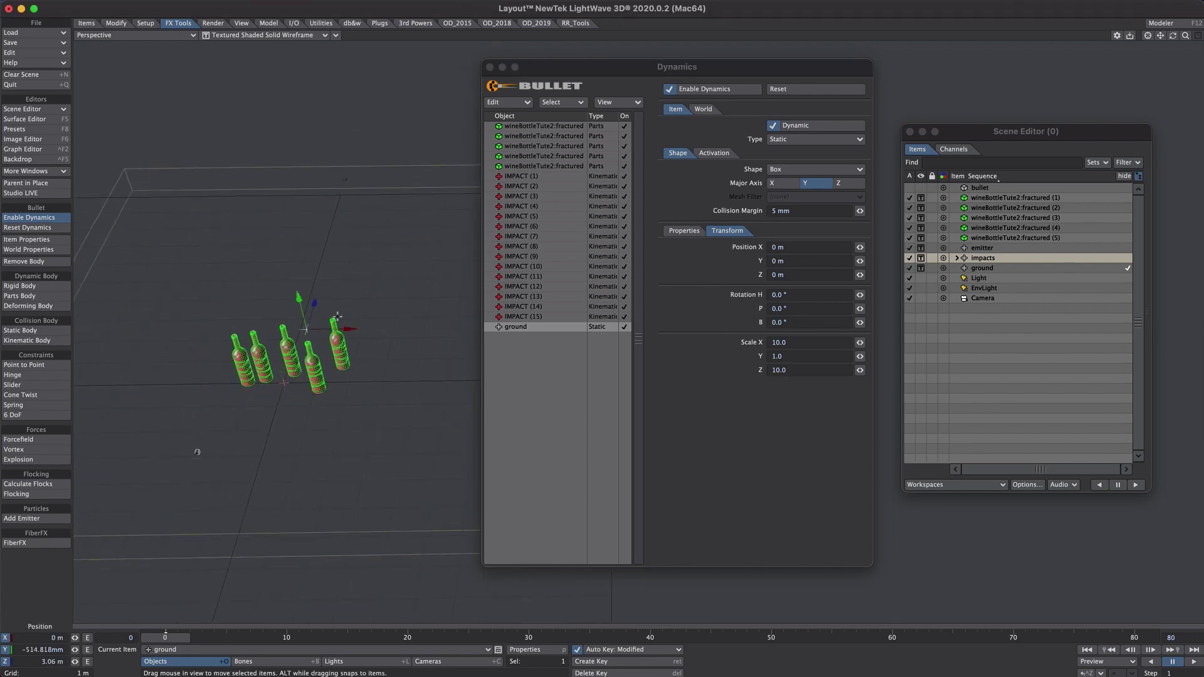
left_click_drag(315, 301, 337, 227)
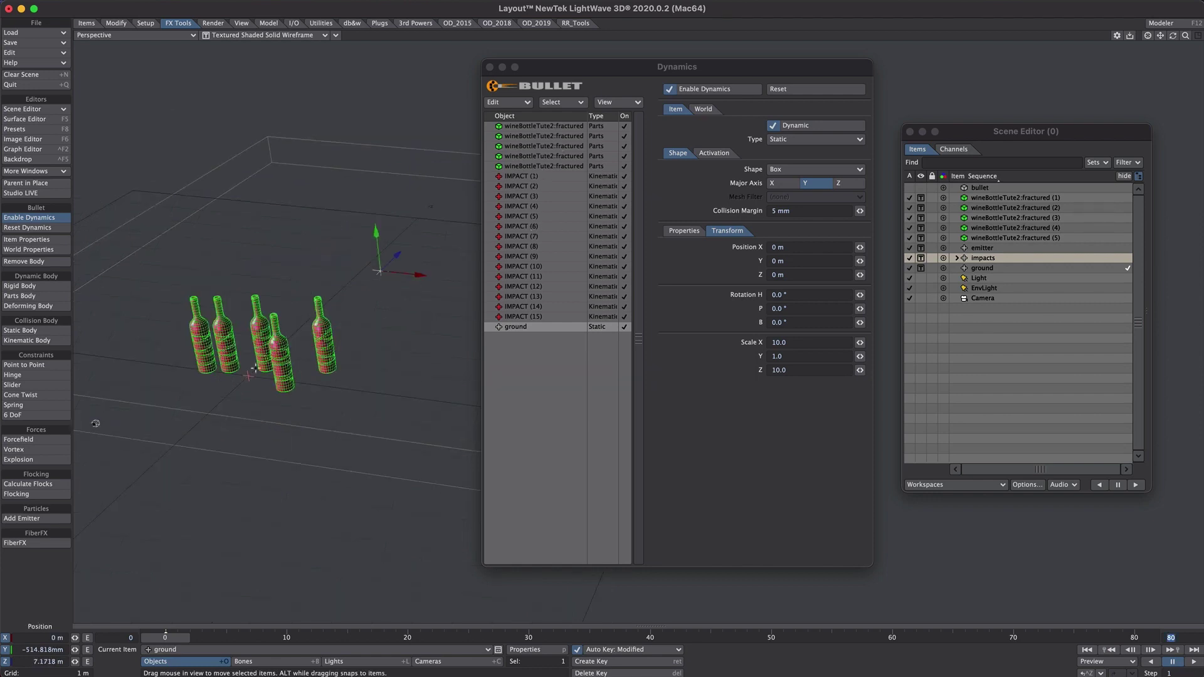
Set the initial activation of the five fractured wine bottles to Start Sleeping
left_click(521, 128)
left_click(546, 168, "shift")
left_click(720, 154)
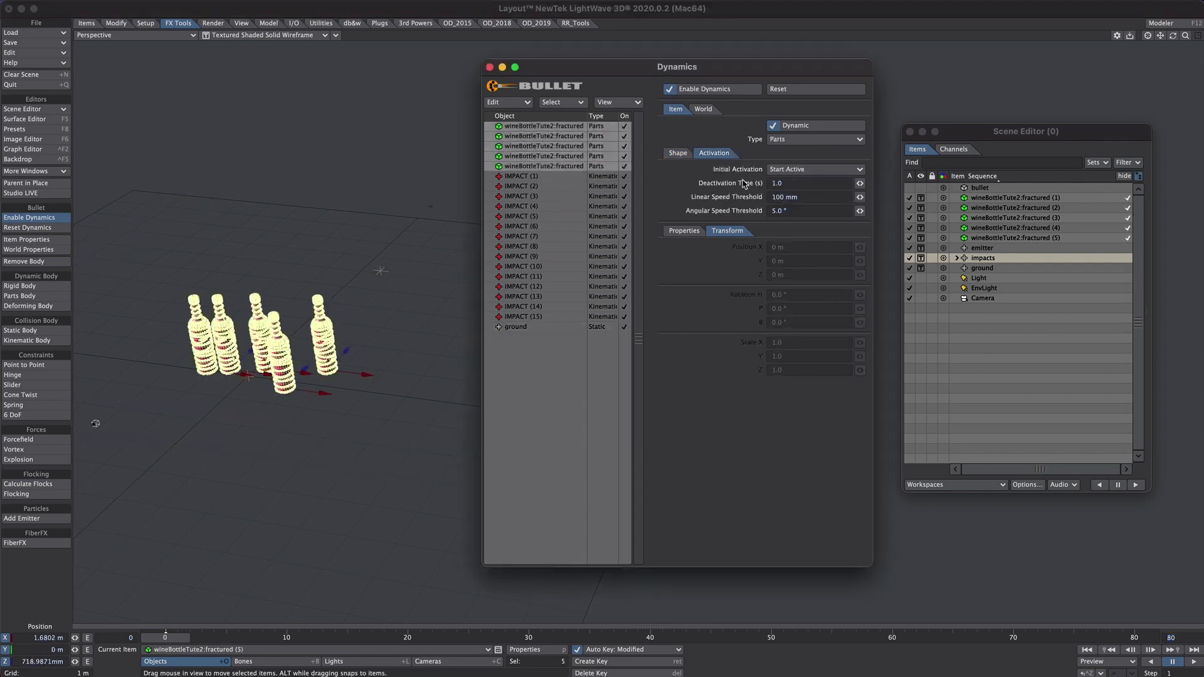
left_click(821, 170)
left_click(837, 177)
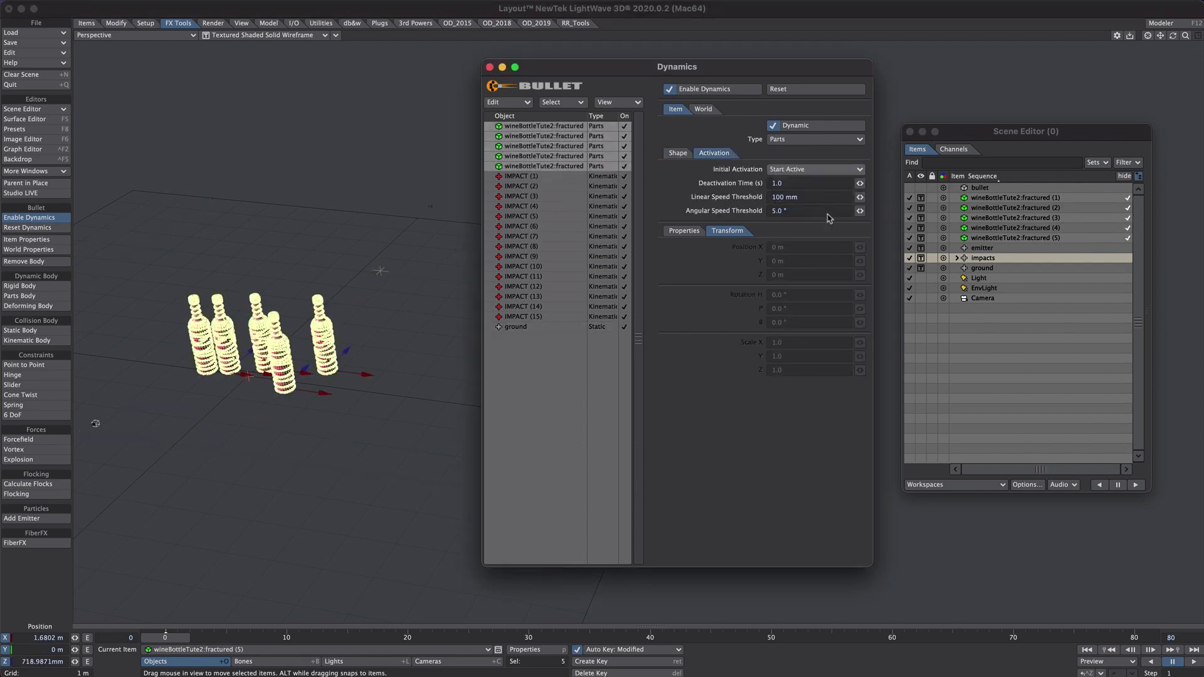
Set the scene's last frame to 120, clear the Dynamics window from the bottles and play the simulation
left_click_drag(267, 344, 277, 334, "alt")
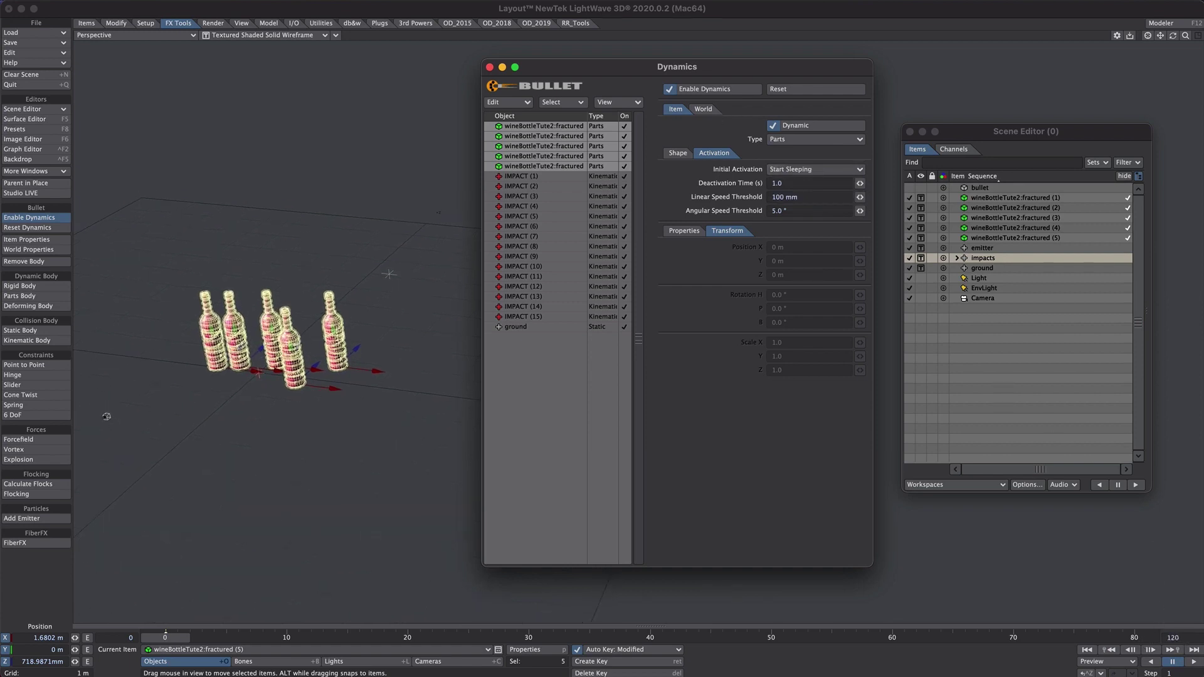
key("Return")
key("Tab")
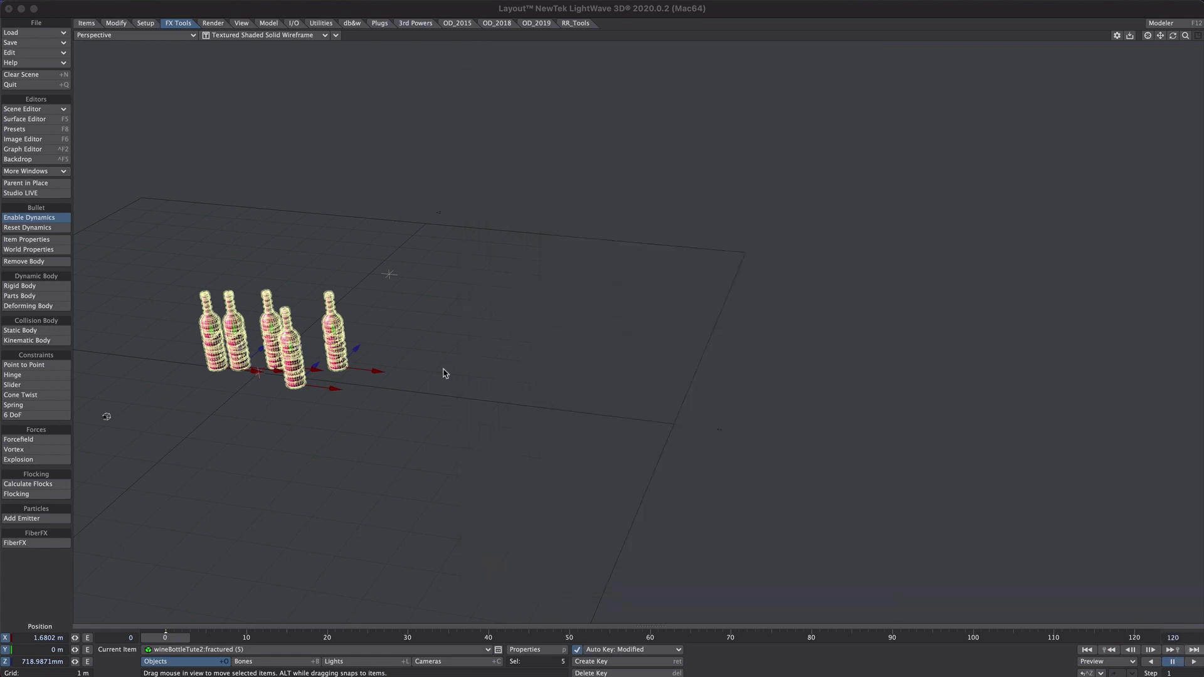
key("Tab")
mouse_move(424, 429)
left_mouse_down("alt")
mouse_move(408, 395)
mouse_move(395, 455)
mouse_move(404, 433)
left_mouse_up("alt")
left_click_drag(638, 66, 916, 61)
left_click_drag(480, 319, 567, 318, "alt")
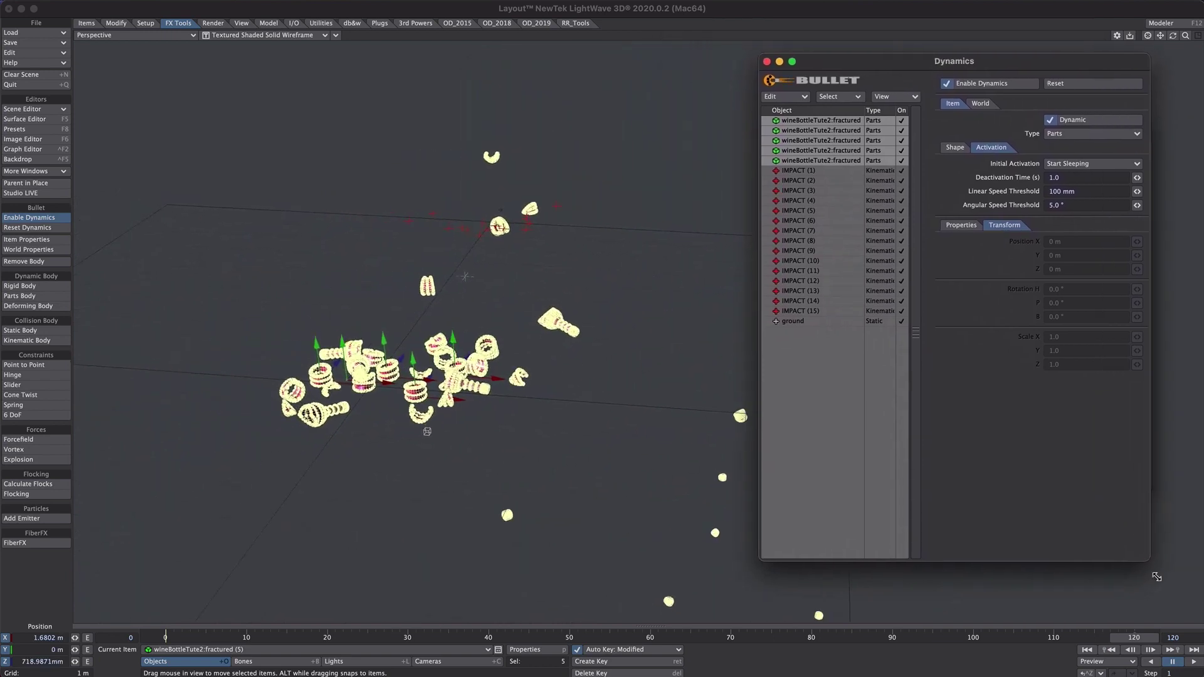
left_click(1190, 665)
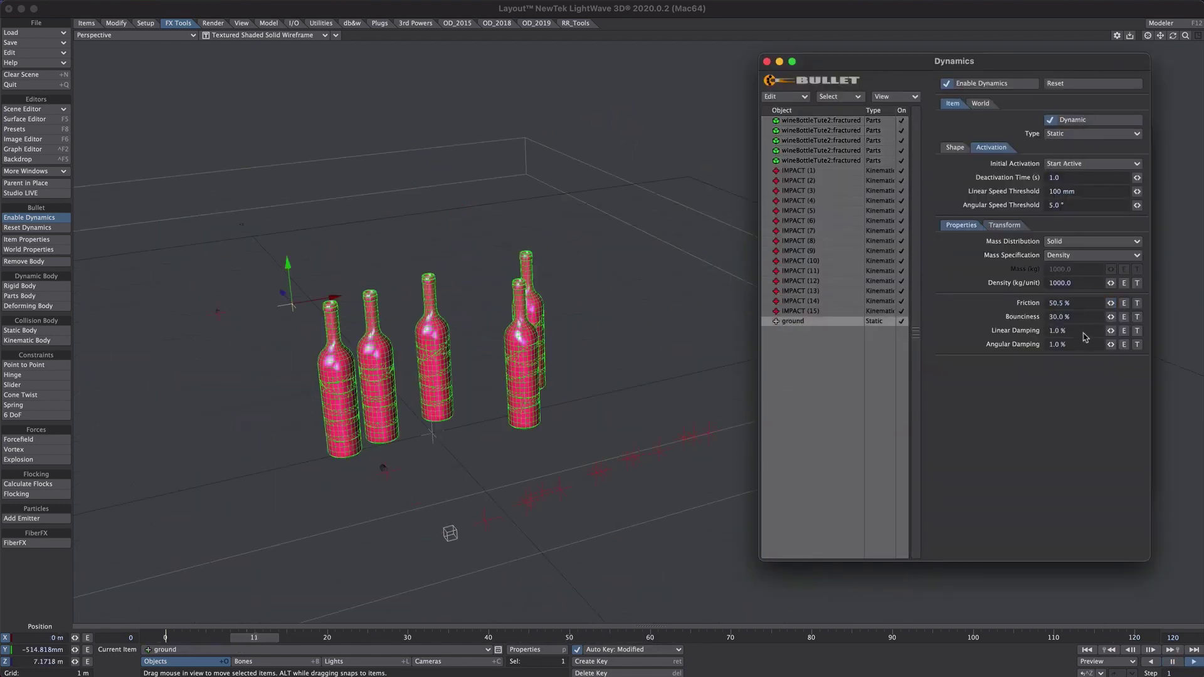
Pause playback, set the ground body's friction to 80% and play the simulation again
left_click(1173, 663)
left_click_drag(1078, 305, 1041, 303)
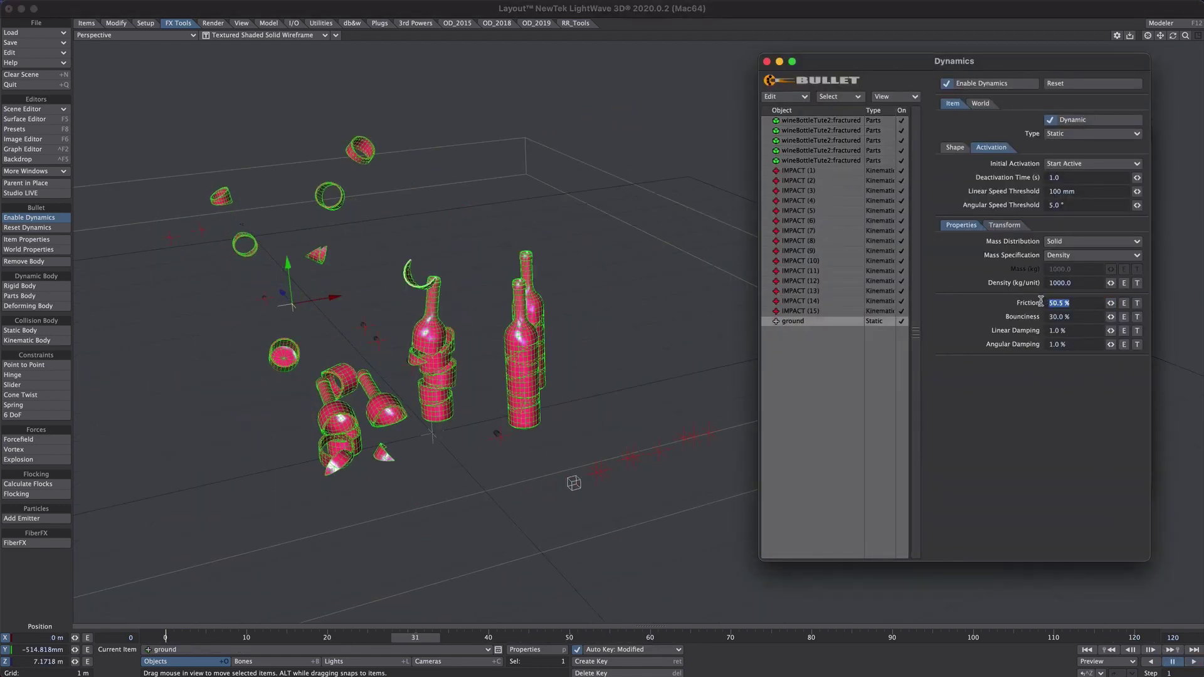
type("80")
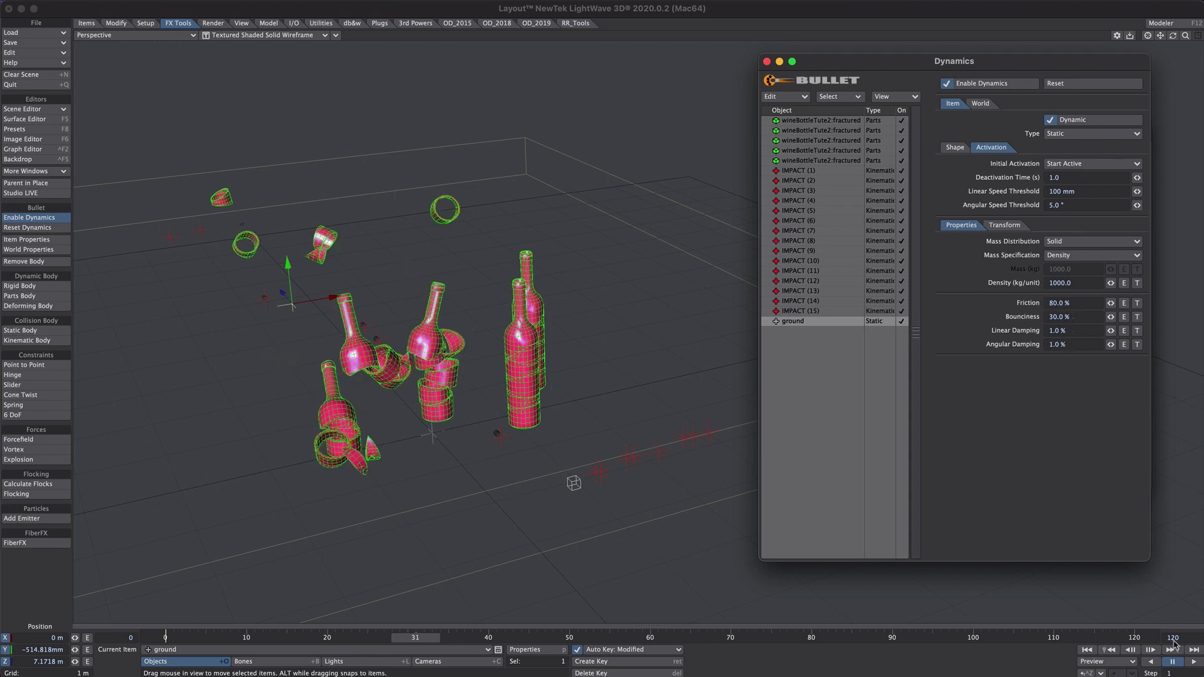
left_click(1195, 656)
left_click(1194, 663)
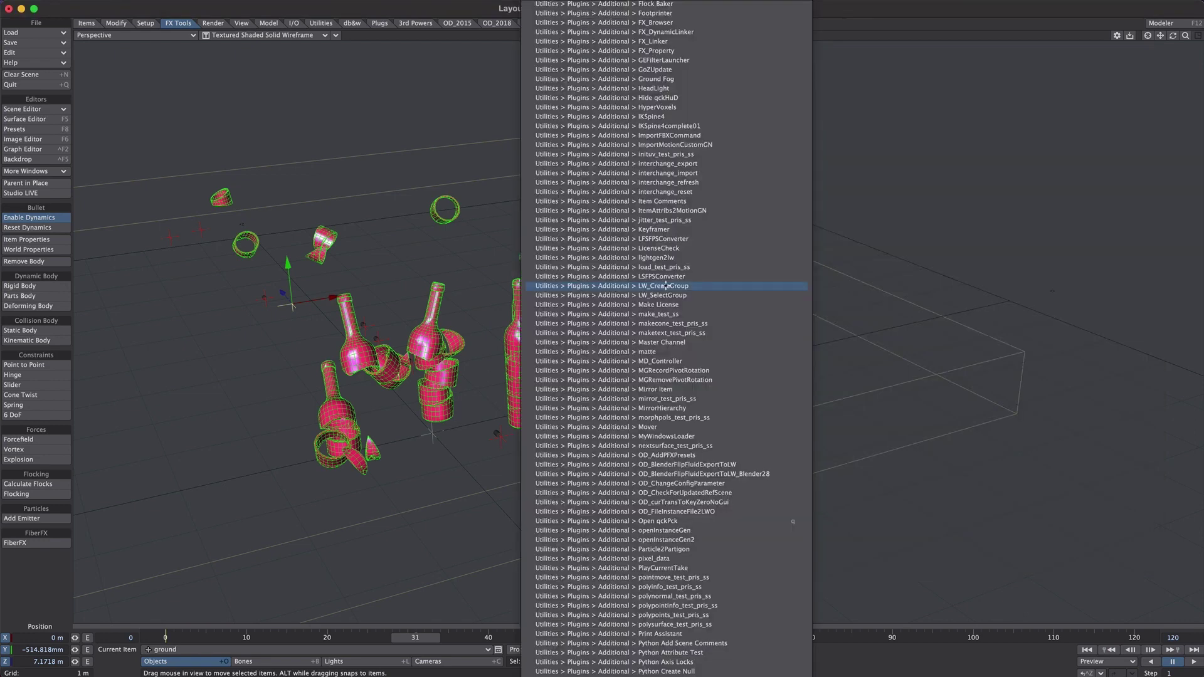
Open the FX Browser and show the emitter's FX_Emitter properties, with the Dynamics window moved out of the way
type("fx_b")
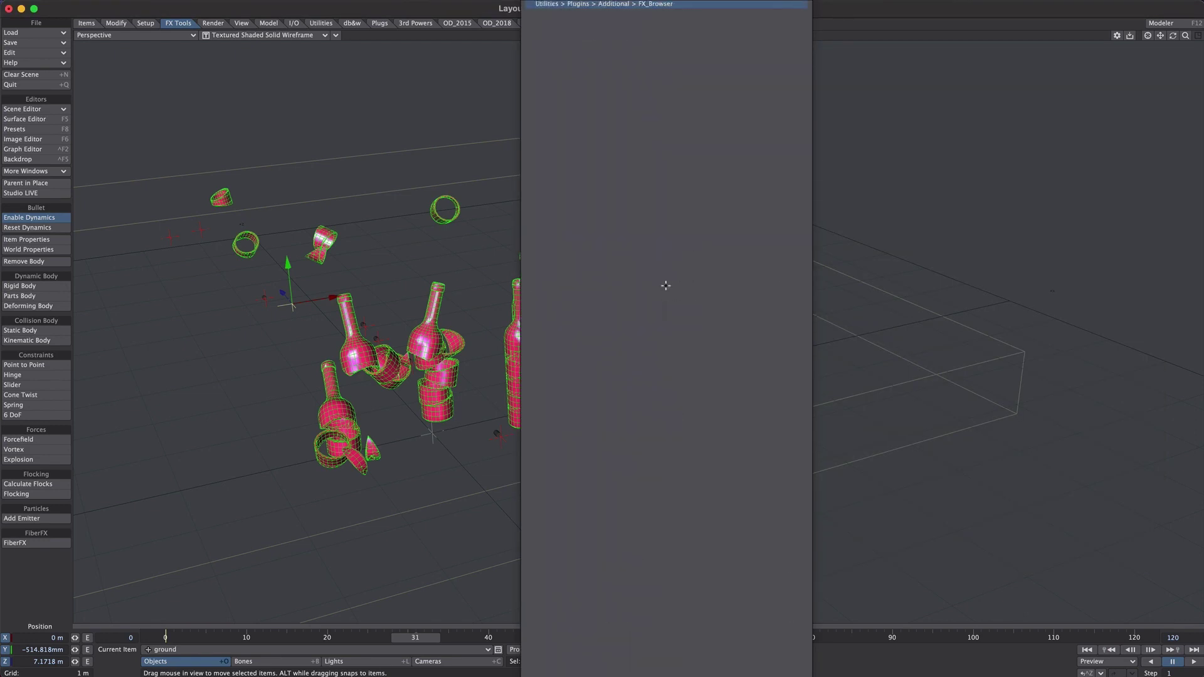
key("Return")
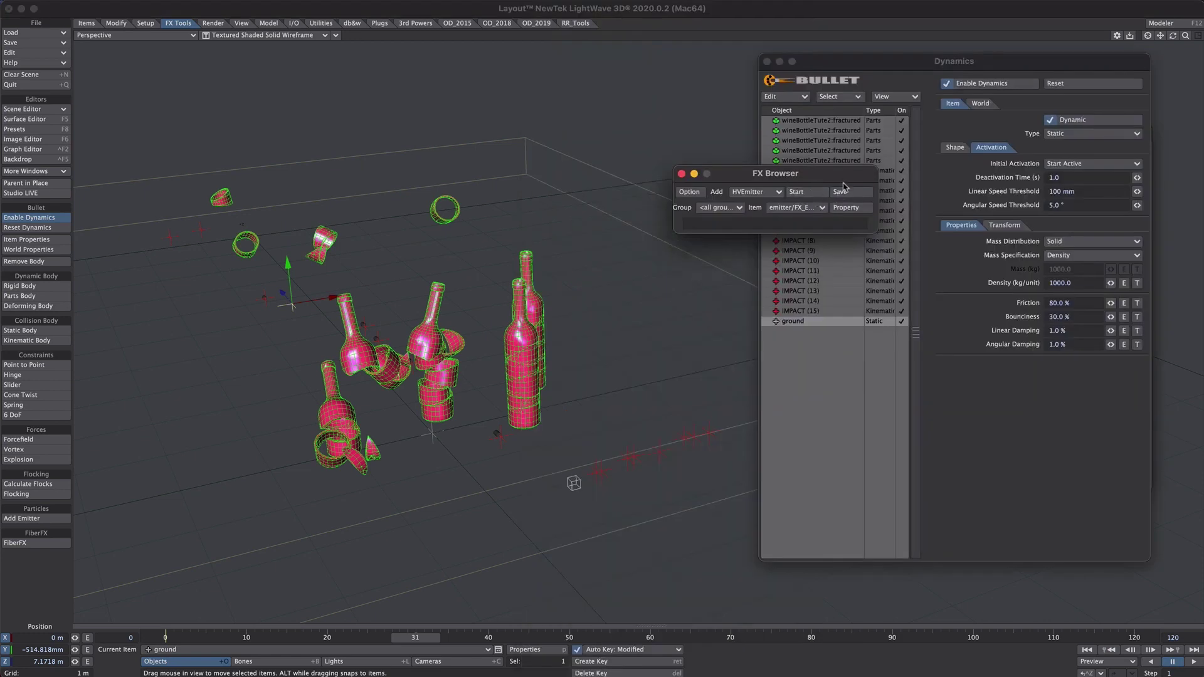
left_click_drag(829, 180, 685, 52)
left_click(723, 87)
left_click(836, 67)
left_click_drag(836, 65, 941, 70)
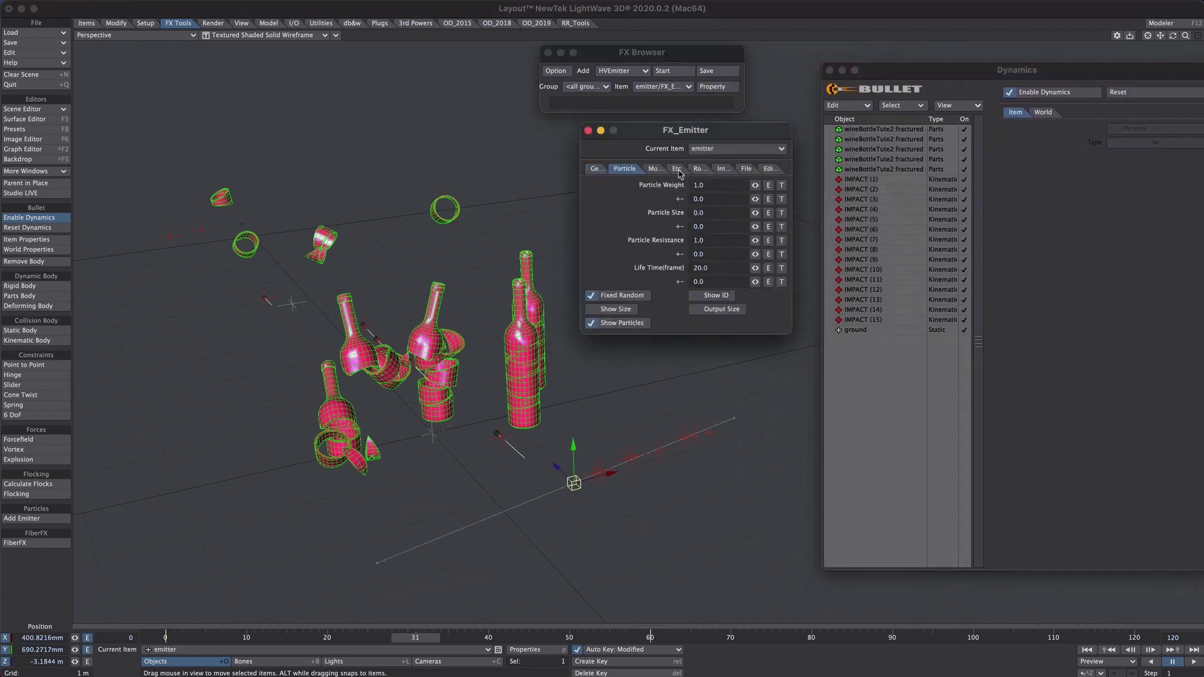
Set the emitter's Z velocity to 30 m/s, play the scene and reset the Bullet simulation
left_click(654, 169)
left_click(739, 240)
type("30")
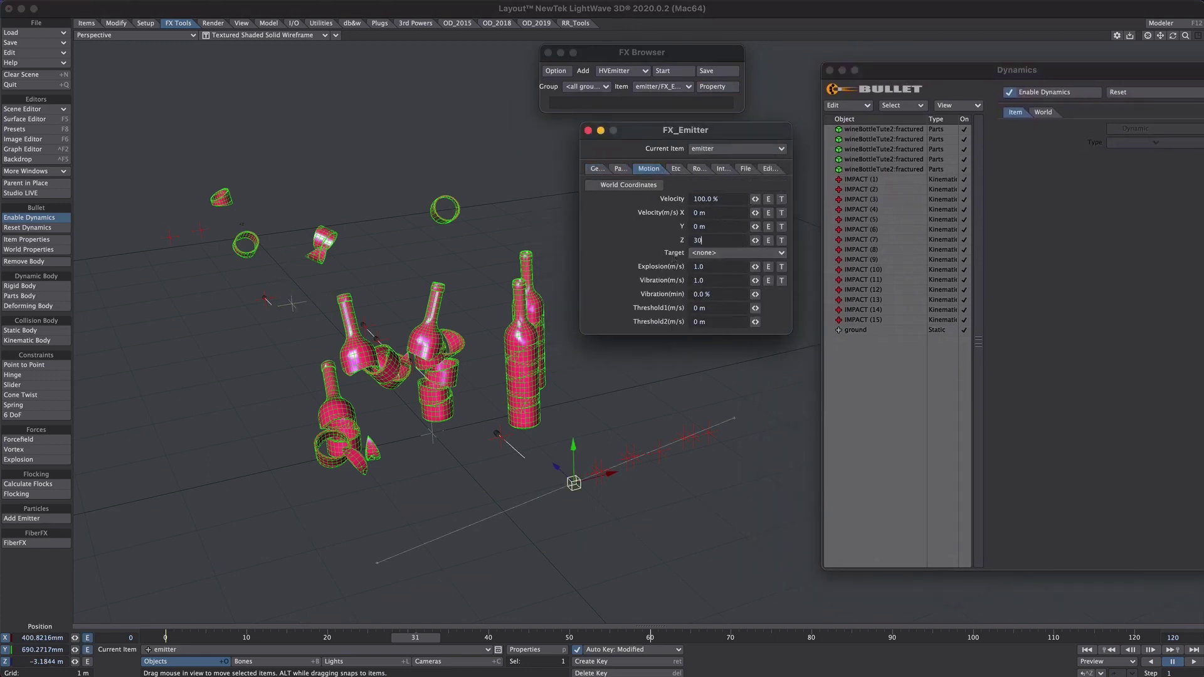
key("Tab")
left_click(1195, 665)
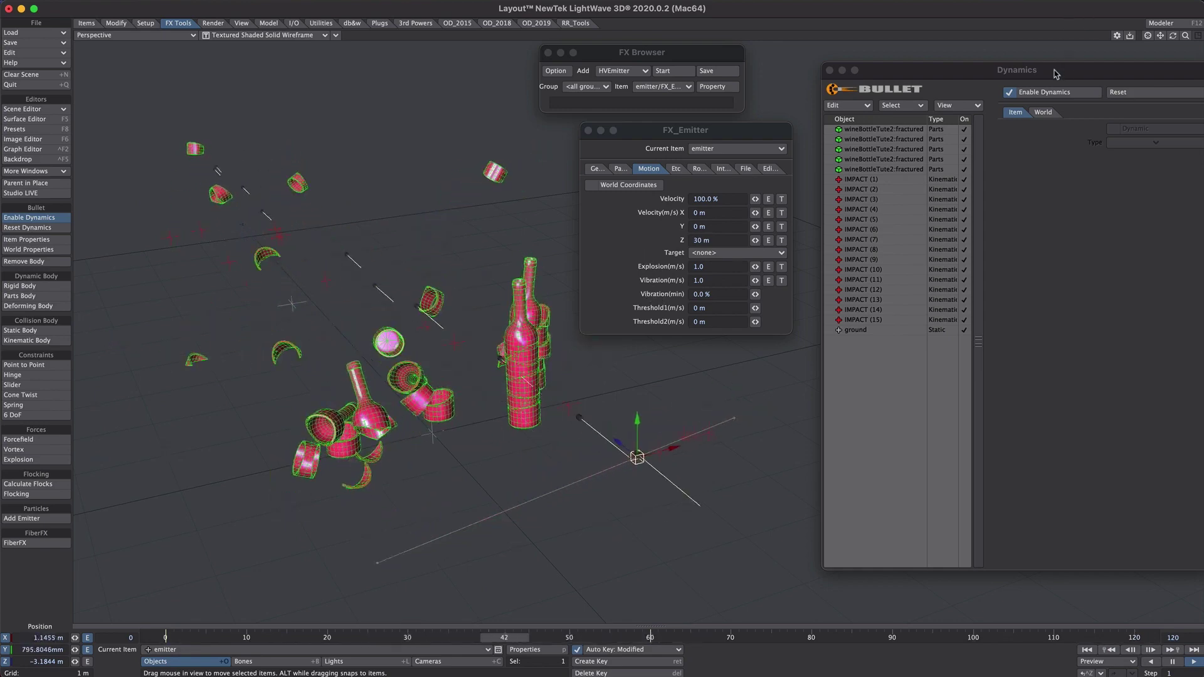
left_click_drag(1056, 71, 1030, 66)
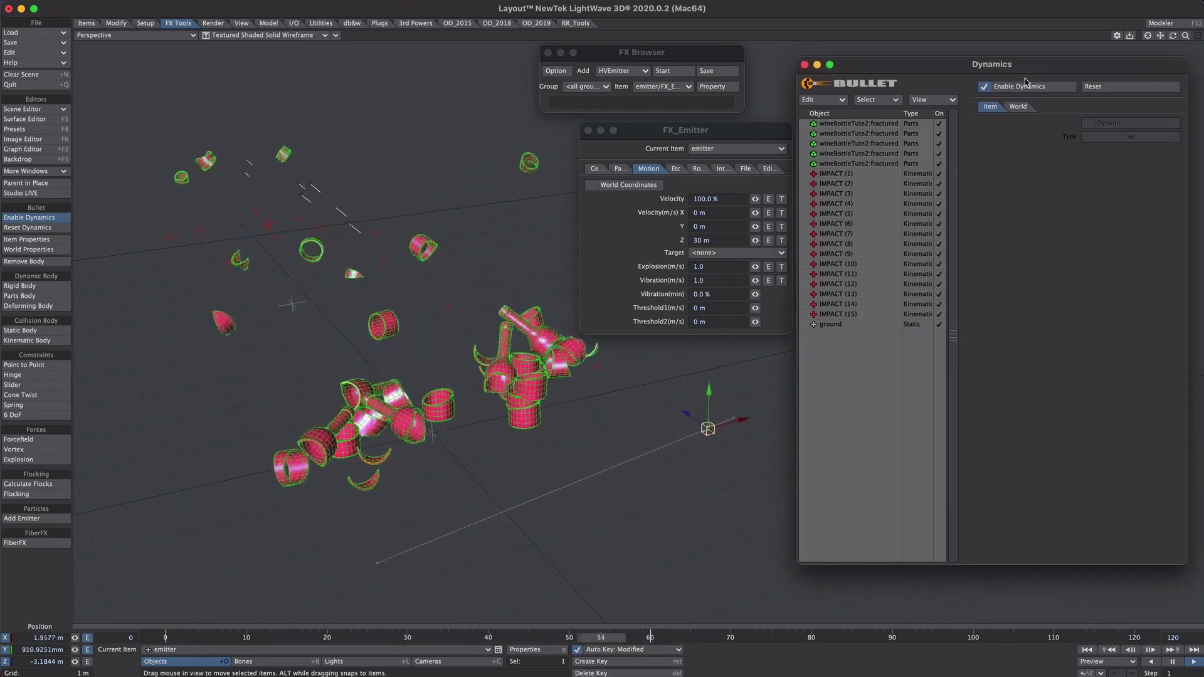
left_click(1093, 87)
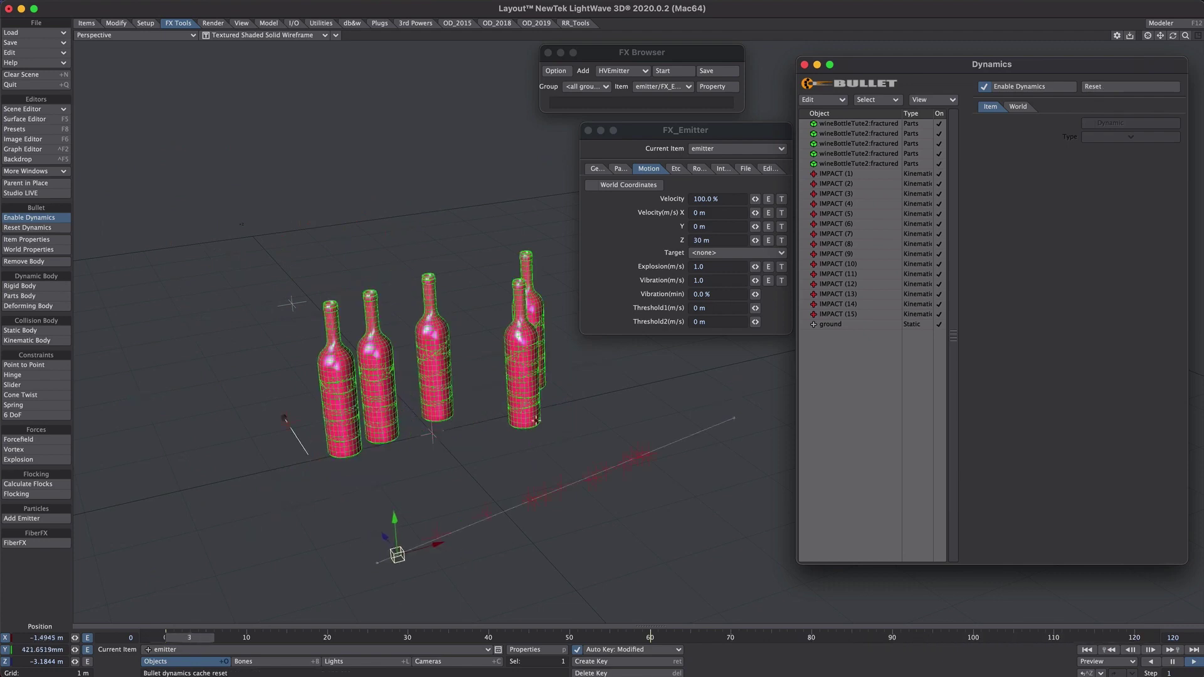
Set the emitter's explosion and vibration values to 10 m/s each
left_click_drag(710, 266, 691, 266)
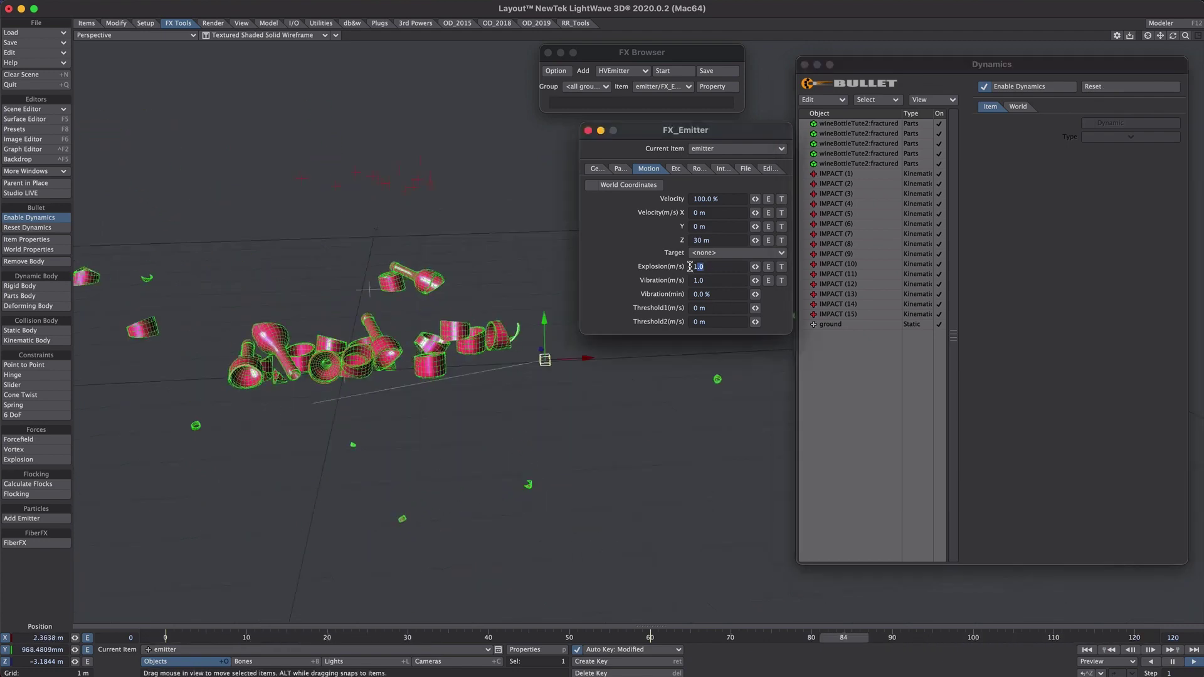
type("10")
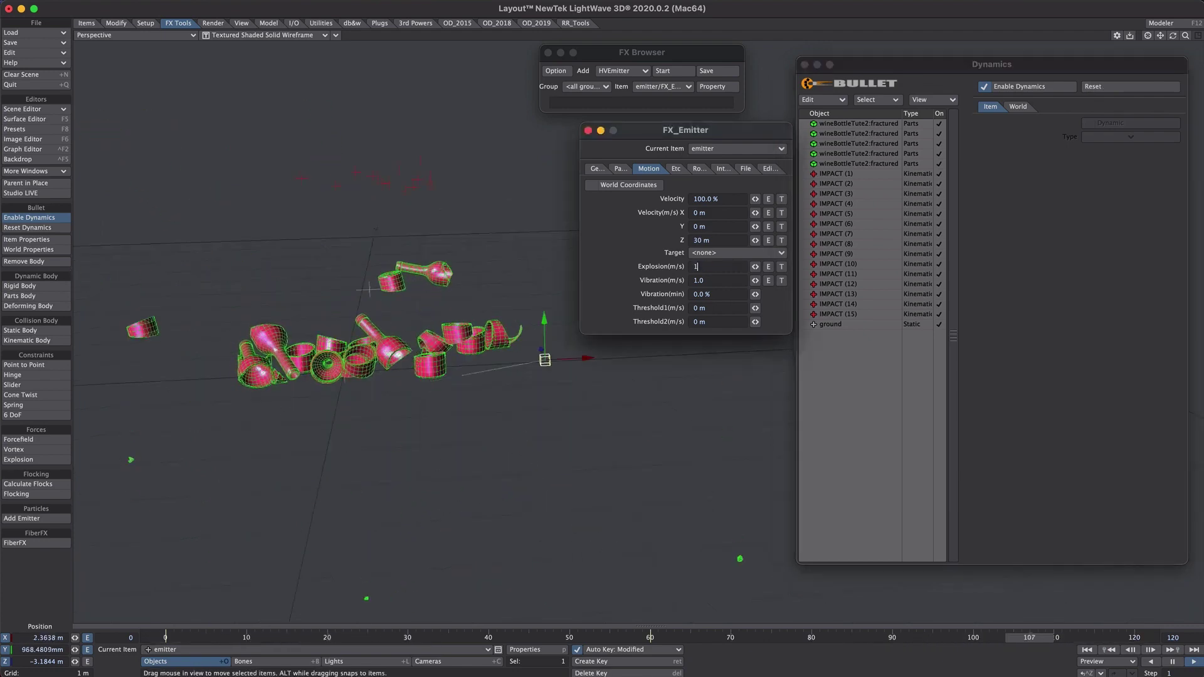
key("Tab")
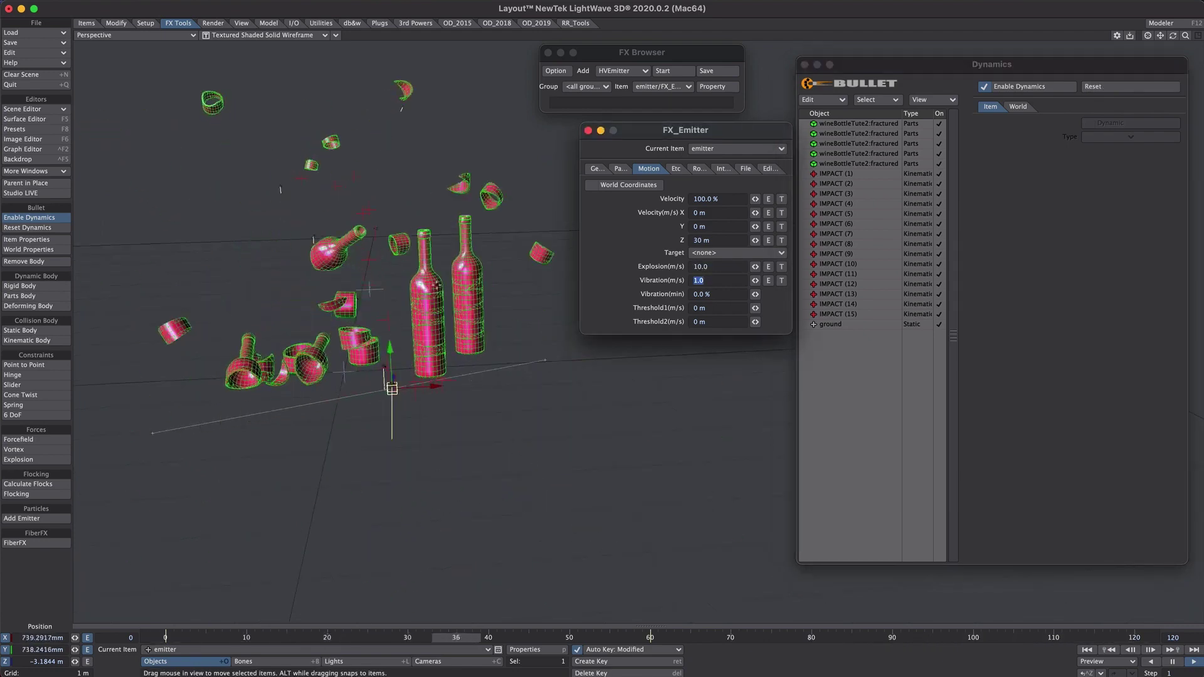
type("10")
key("Tab")
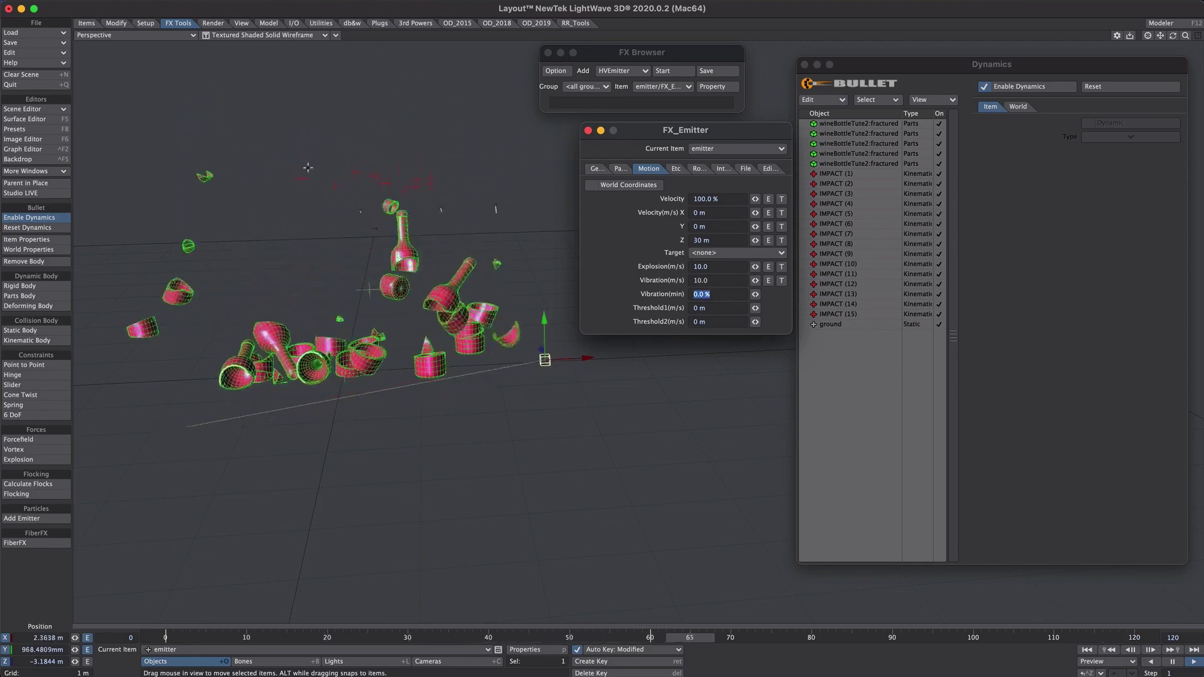
left_click(911, 276)
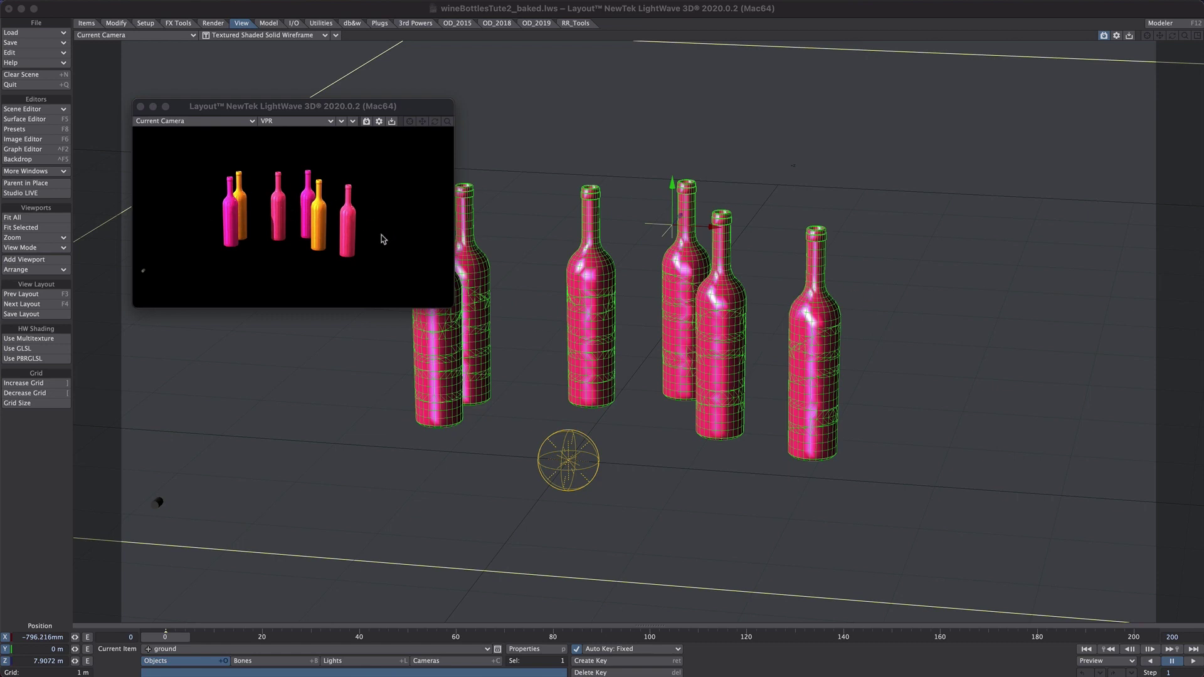
Open the bottle surface's node graph, then expand the Extended Spot Info node and move it clear of the color nodes
key("F5")
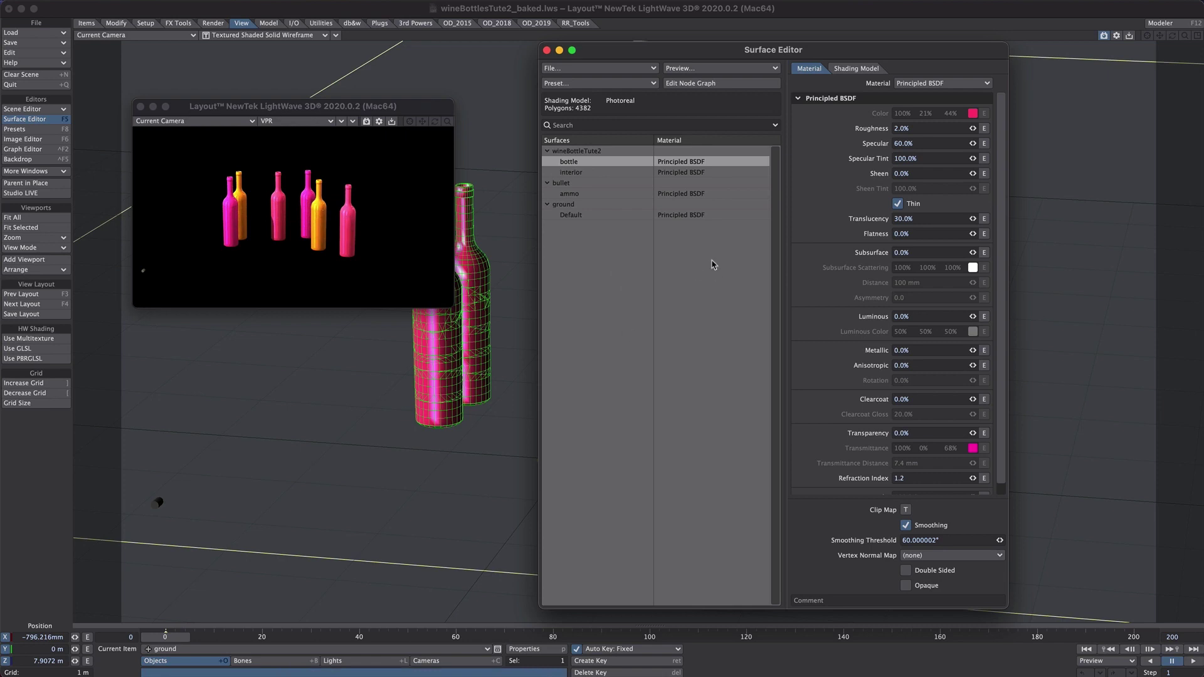
left_click(716, 84)
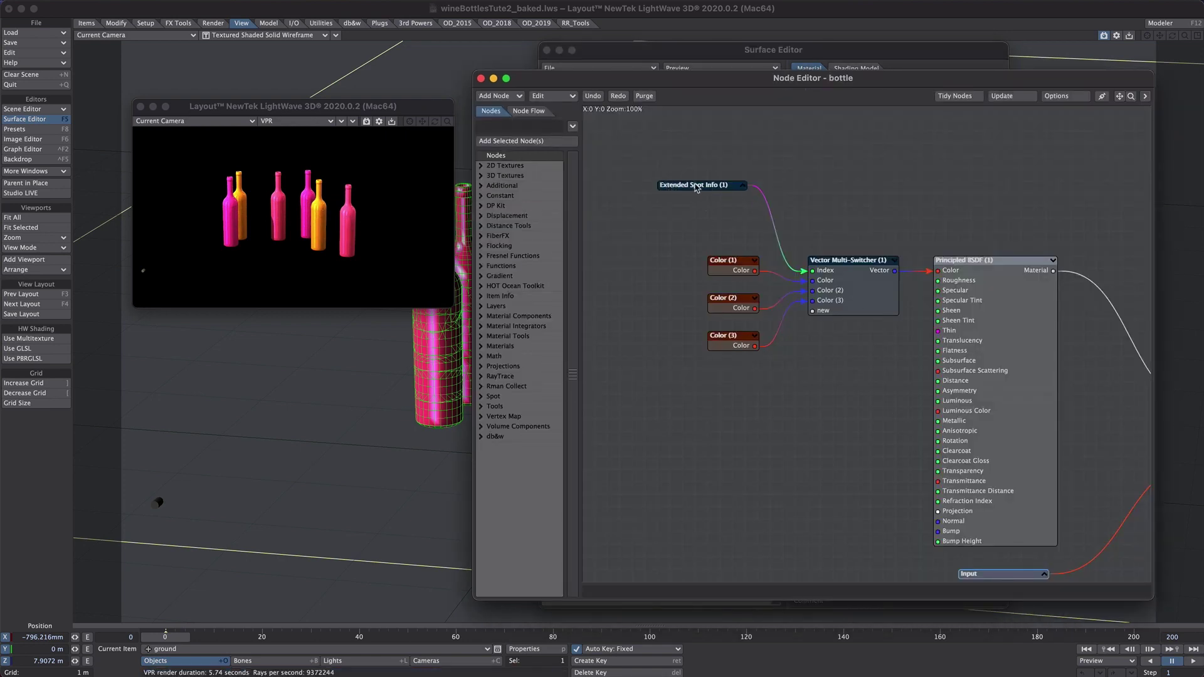
left_click(739, 188)
left_click(744, 186)
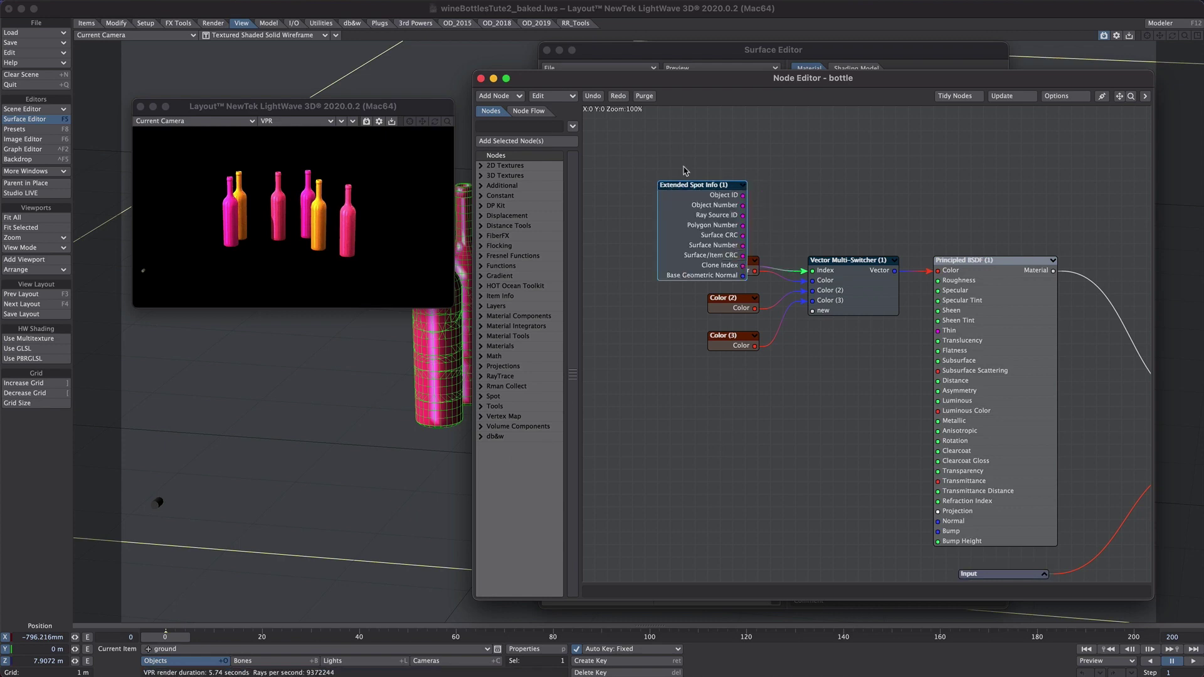
mouse_move(704, 247)
left_mouse_down()
mouse_move(643, 246)
mouse_move(660, 210)
left_mouse_up()
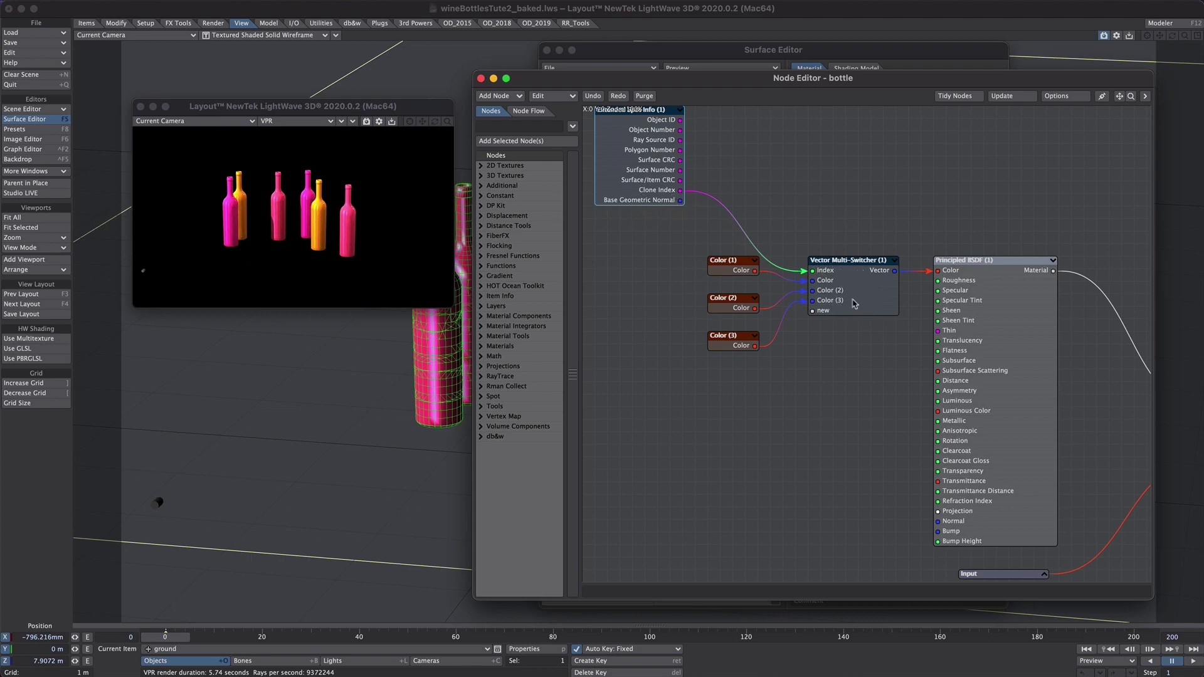
Examine the settings of the Vector Multi-Switcher node and the three Color nodes feeding it
double_click(840, 284)
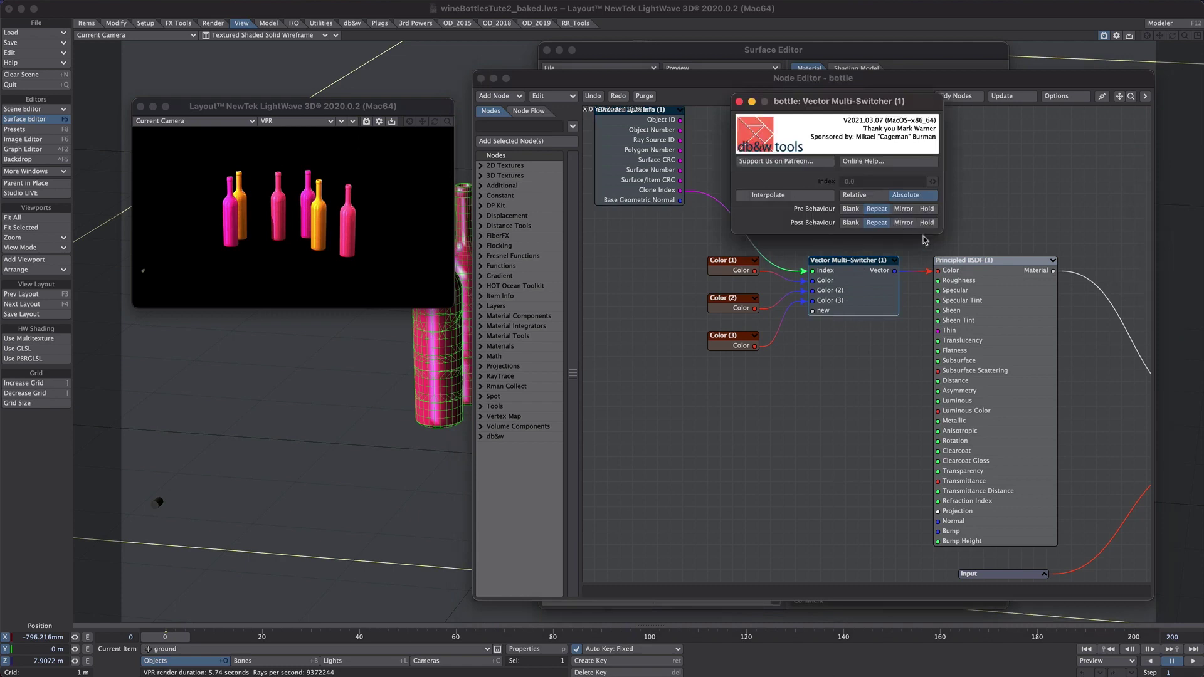
left_click(740, 105)
double_click(729, 266)
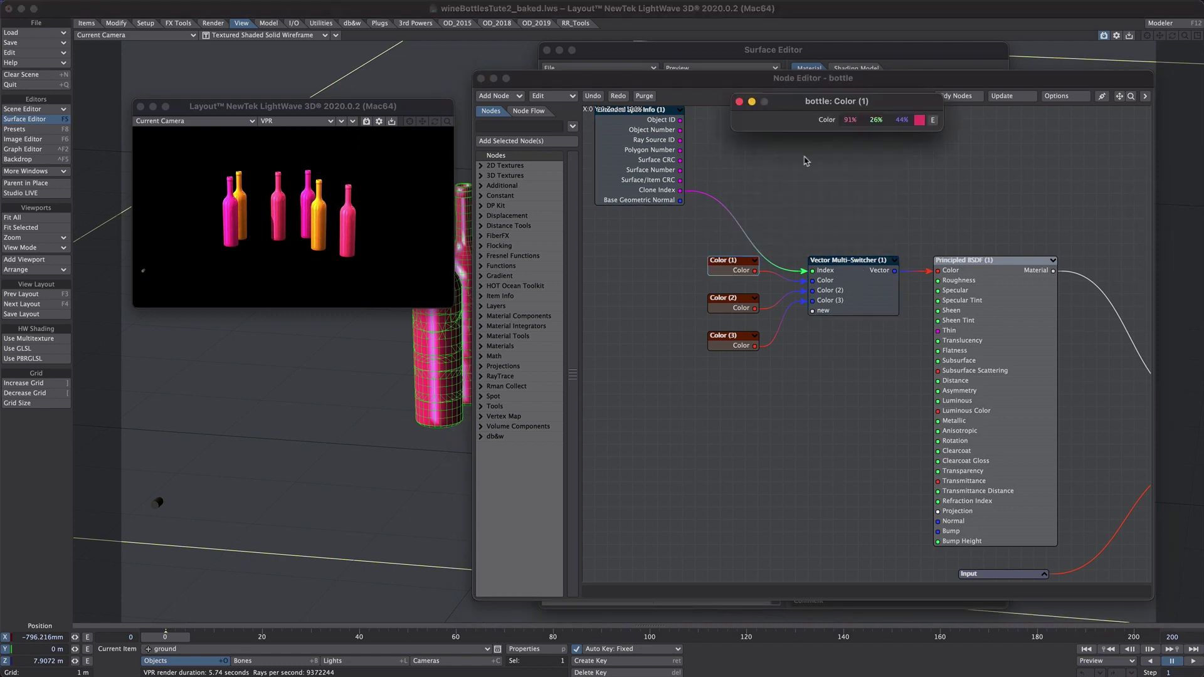
double_click(723, 311)
double_click(727, 342)
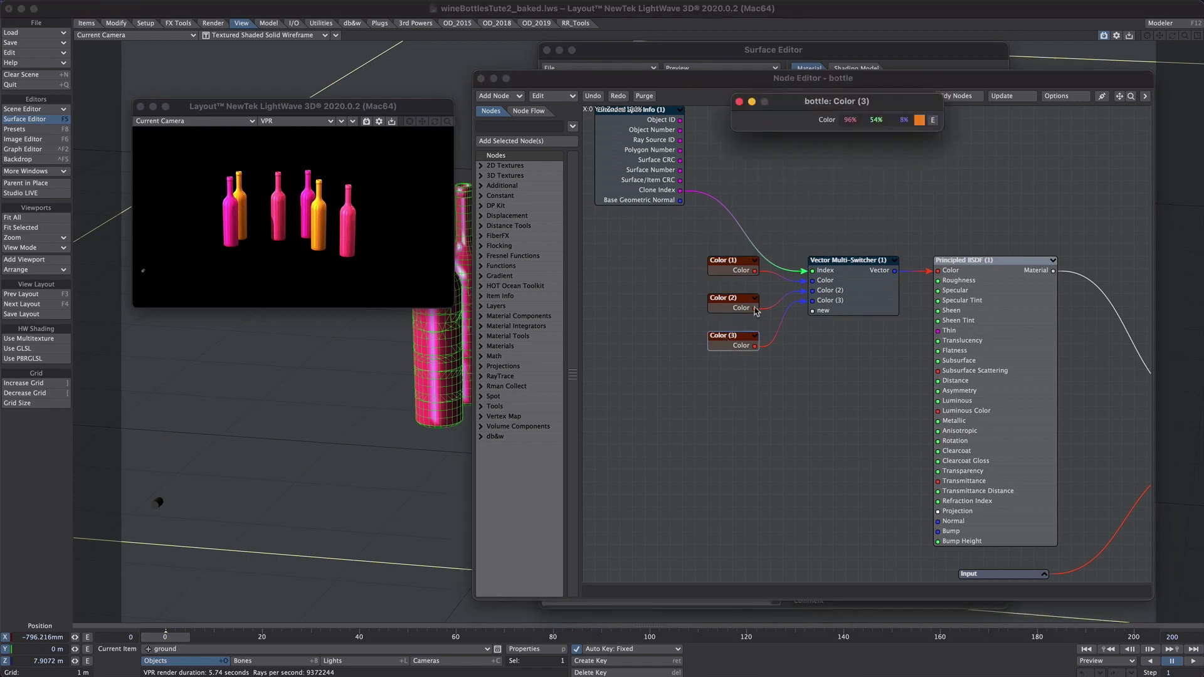
left_click(739, 101)
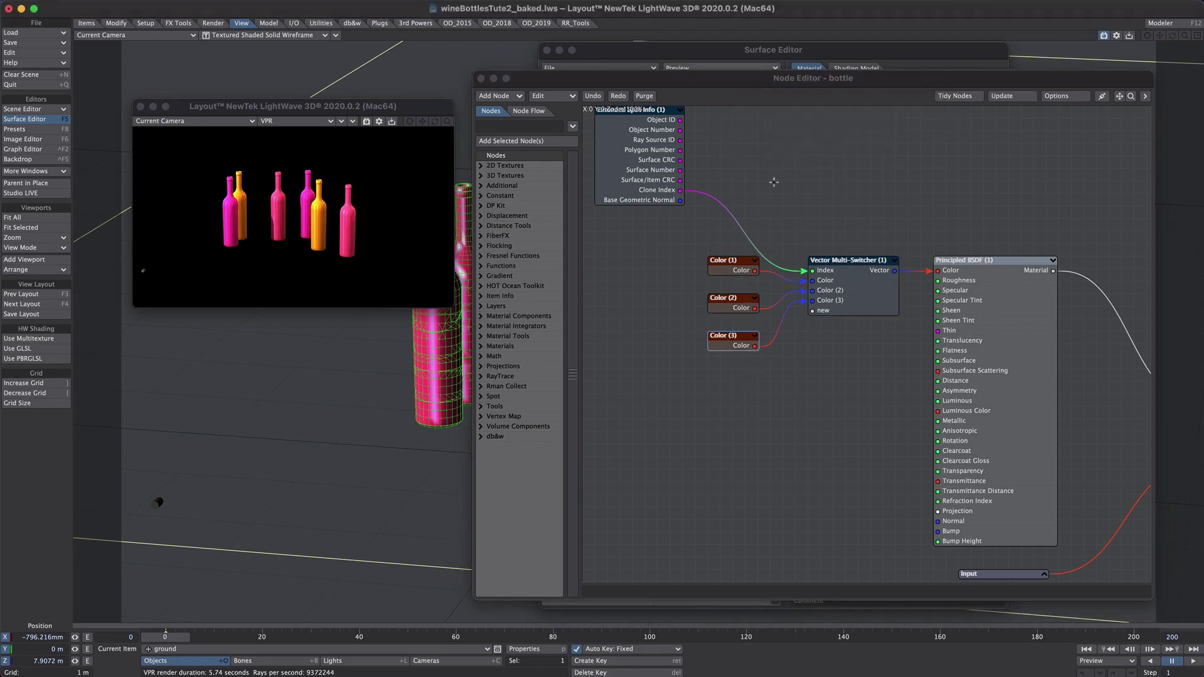